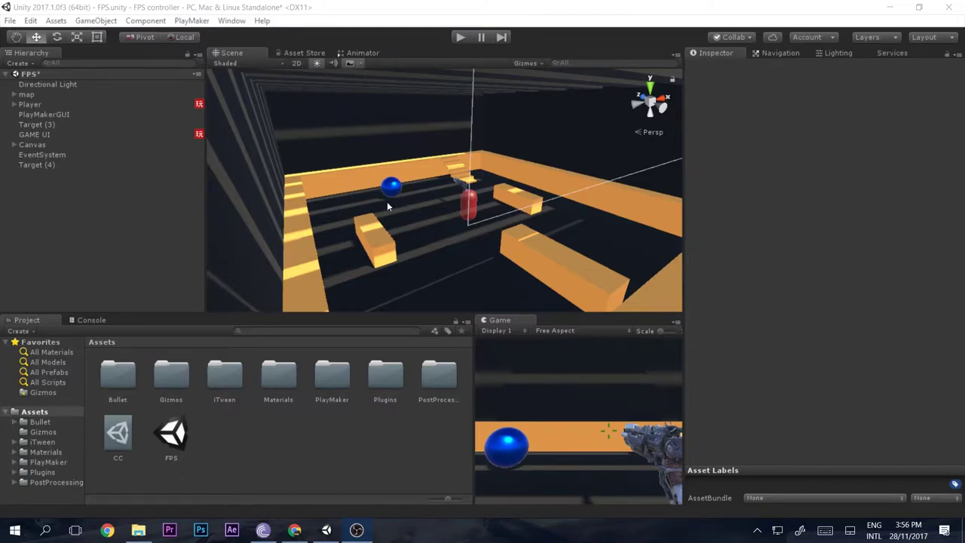
- Select the blue sphere Target (3) in the arena and move it to the end of the object hierarchy
{"action": "right_click_drag", "start_coordinate": [387, 202], "coordinate": [462, 199]}
{"action": "middle_click_drag", "start_coordinate": [461, 199], "coordinate": [443, 201]}
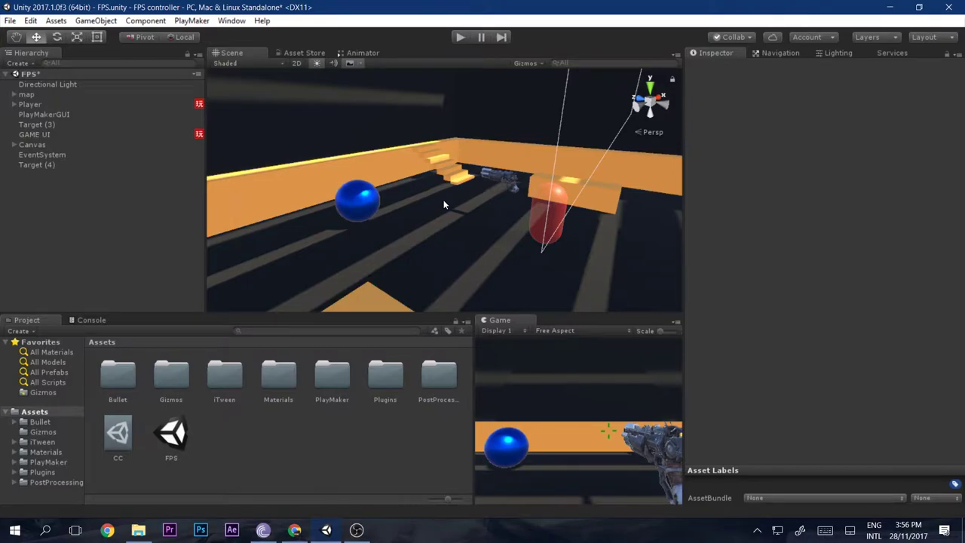
{"action": "right_click_drag", "start_coordinate": [444, 204], "coordinate": [361, 189]}
{"action": "middle_click_drag", "start_coordinate": [358, 187], "coordinate": [371, 187]}
{"action": "scroll", "coordinate": [369, 186], "scroll_direction": "up", "scroll_amount": 4}
{"action": "right_click_drag", "start_coordinate": [370, 186], "coordinate": [332, 161]}
{"action": "middle_click_drag", "start_coordinate": [332, 162], "coordinate": [341, 202]}
{"action": "left_click", "coordinate": [348, 203]}
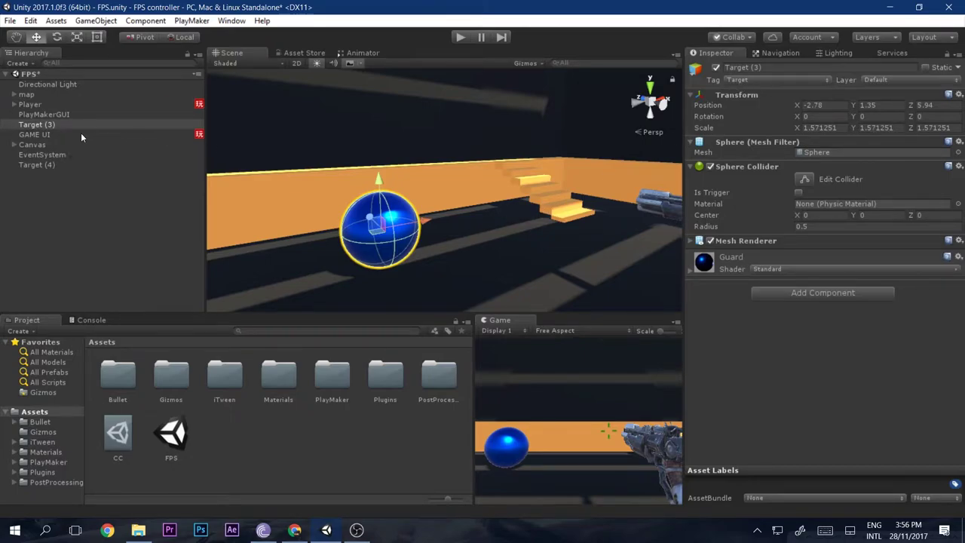
{"action": "left_click", "coordinate": [41, 127]}
{"action": "left_click_drag", "start_coordinate": [39, 128], "coordinate": [47, 207]}
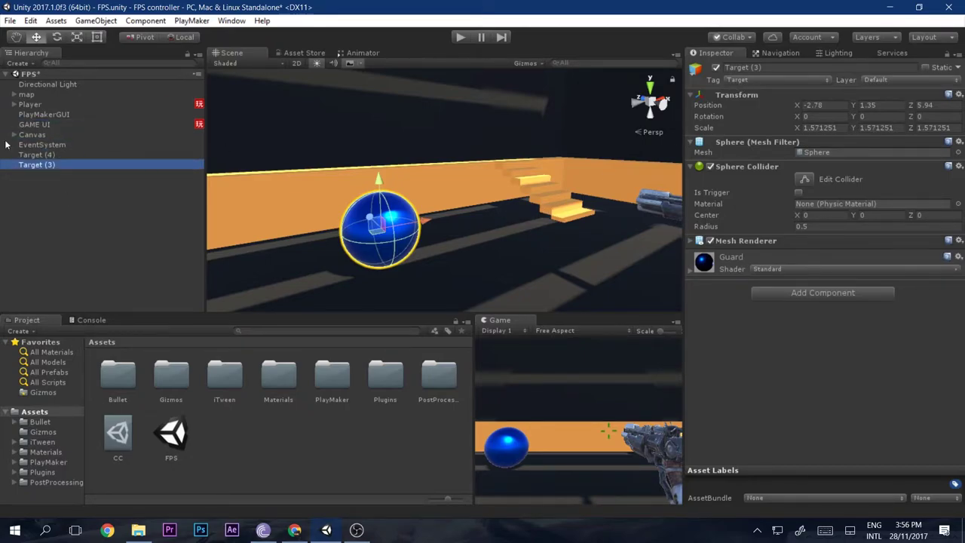
- Delete the extra Target (4) object and rename the remaining blue sphere as enemy
{"action": "left_click", "coordinate": [36, 155]}
{"action": "key", "text": "Delete"}
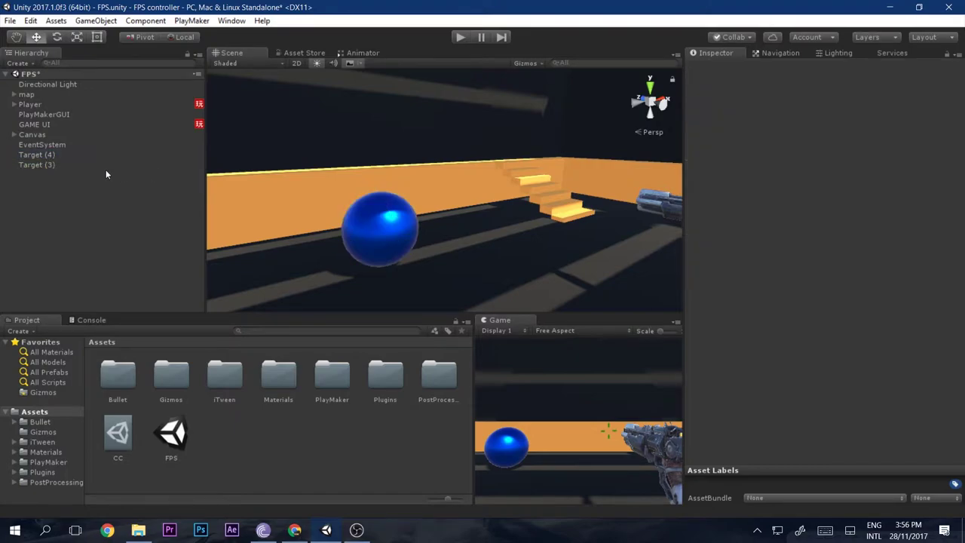
{"action": "left_click", "coordinate": [69, 156]}
{"action": "left_click", "coordinate": [769, 70]}
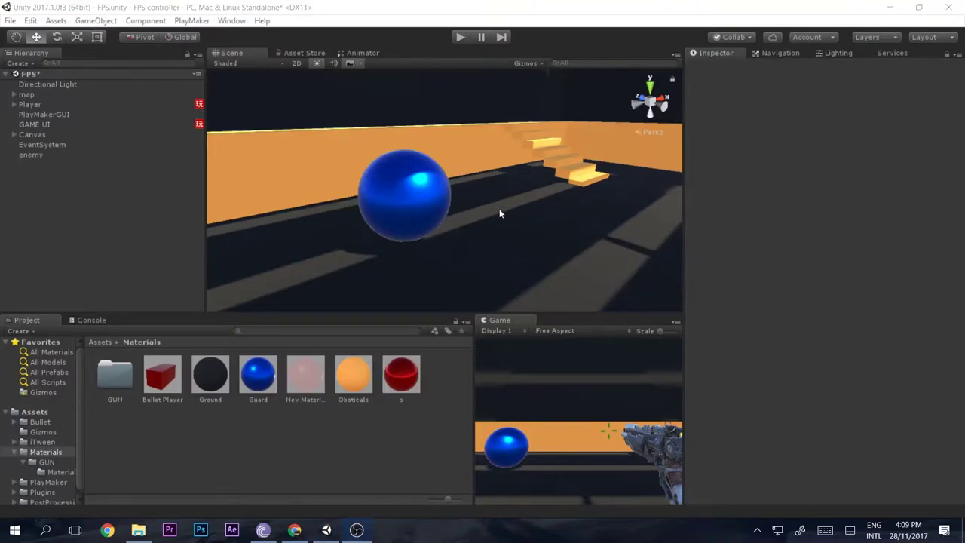
- Create an empty child object under enemy and name it Arm pivot
{"action": "left_click", "coordinate": [38, 155]}
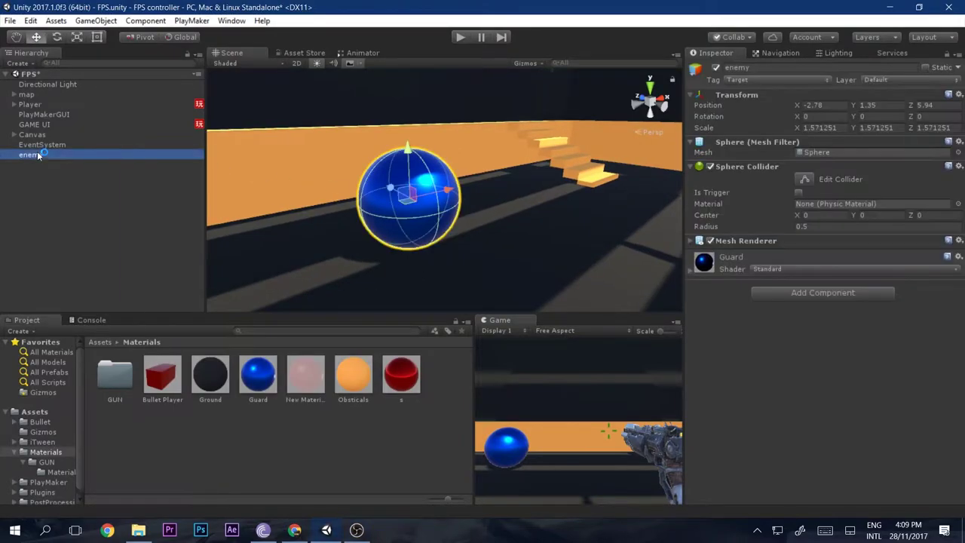
{"action": "right_click", "coordinate": [37, 155]}
{"action": "left_click", "coordinate": [98, 256]}
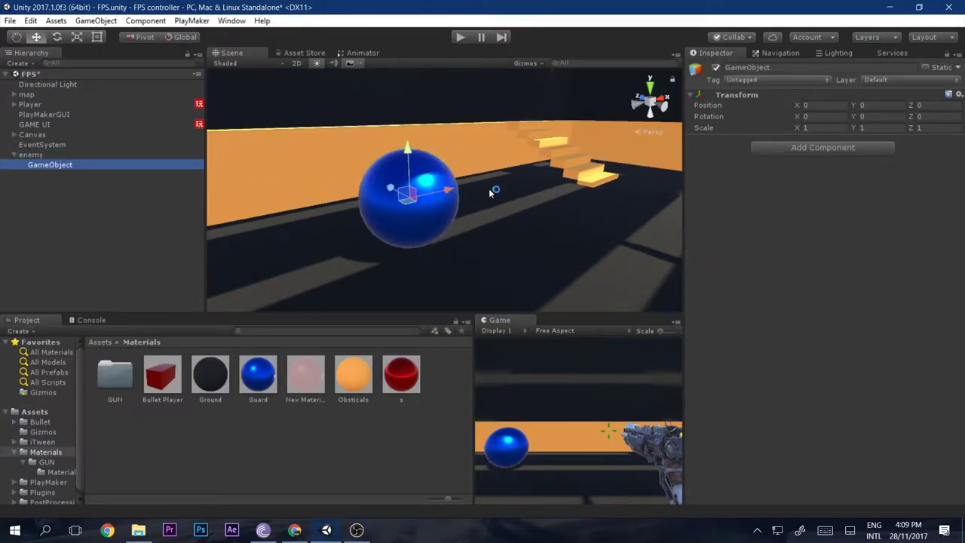
{"action": "type", "text": "Arm"}
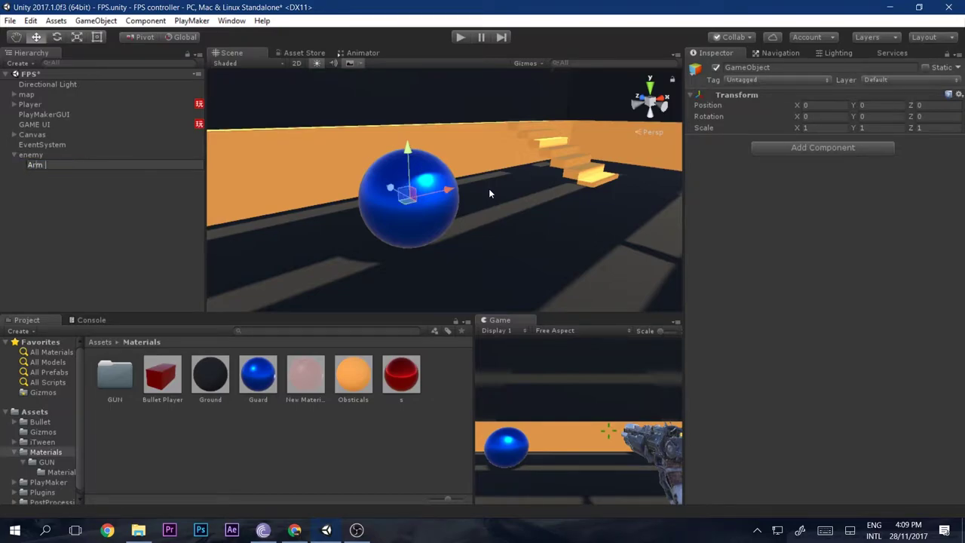
{"action": "type", "text": " pivot"}
{"action": "key", "text": "Return"}
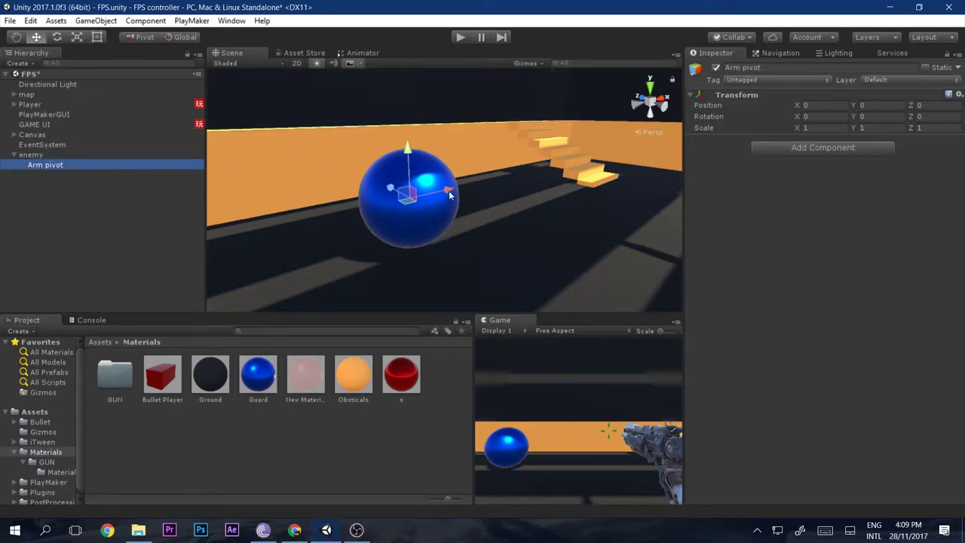
- Move the Arm pivot along X to the sphere's side, at about -0.513
{"action": "left_click_drag", "start_coordinate": [449, 195], "coordinate": [411, 196]}
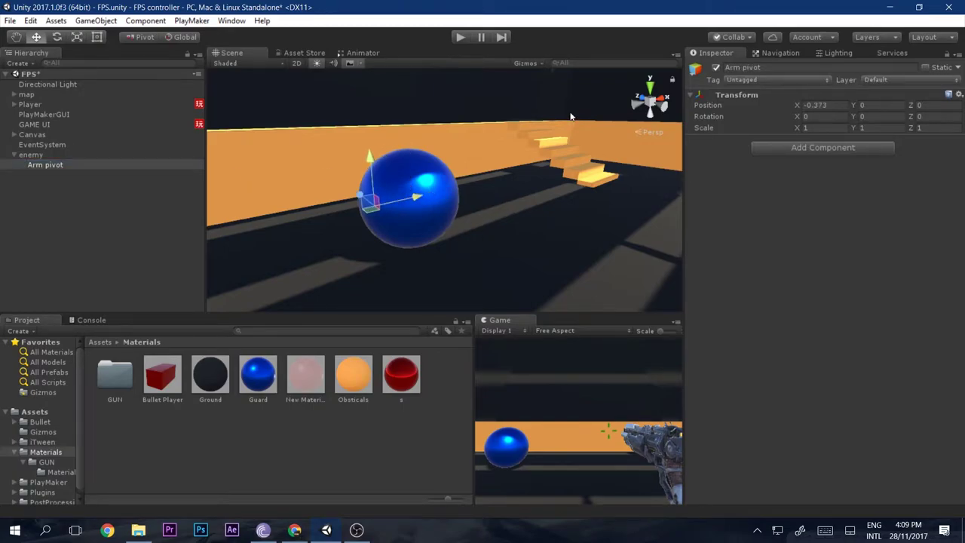
{"action": "left_click", "coordinate": [646, 89]}
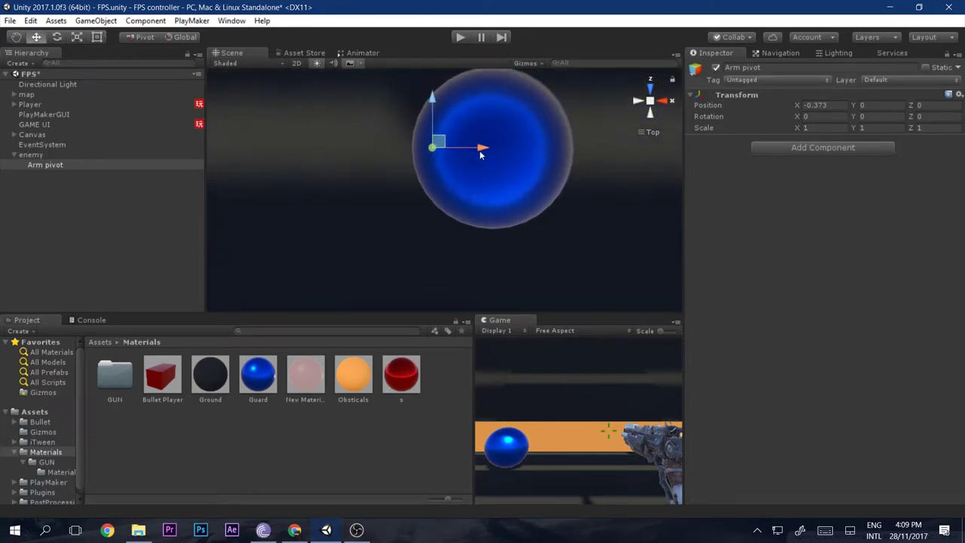
{"action": "left_click_drag", "start_coordinate": [480, 150], "coordinate": [212, 128]}
{"action": "left_click", "coordinate": [648, 103]}
- Add a 3D cube as a child of Arm pivot and name it Arm
{"action": "right_click", "coordinate": [30, 165]}
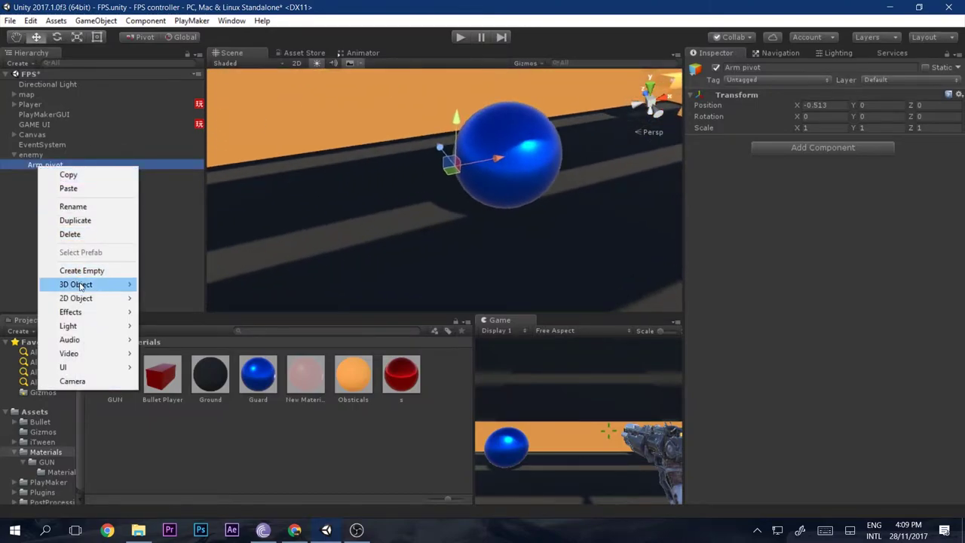
{"action": "mouse_move", "coordinate": [83, 285]}
{"action": "left_click", "coordinate": [166, 285]}
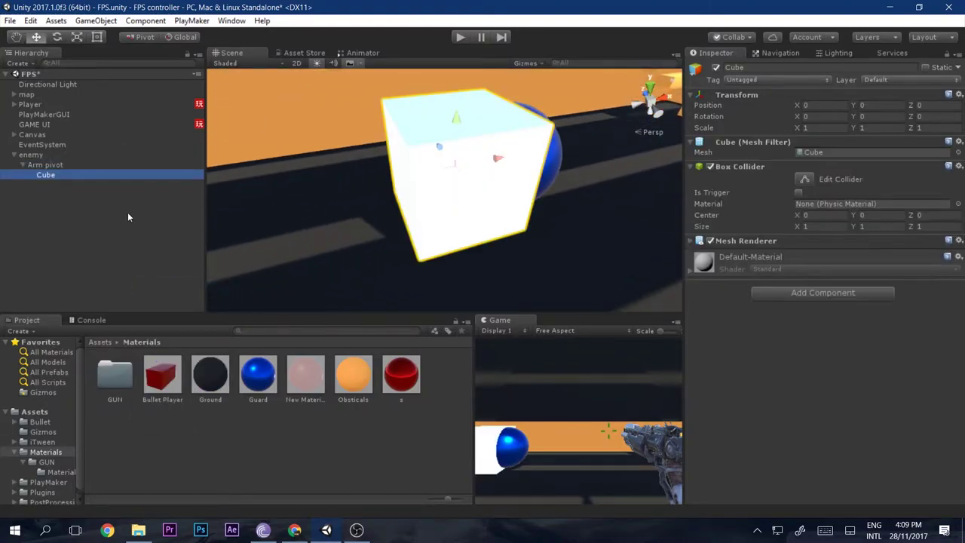
{"action": "left_click", "coordinate": [49, 174]}
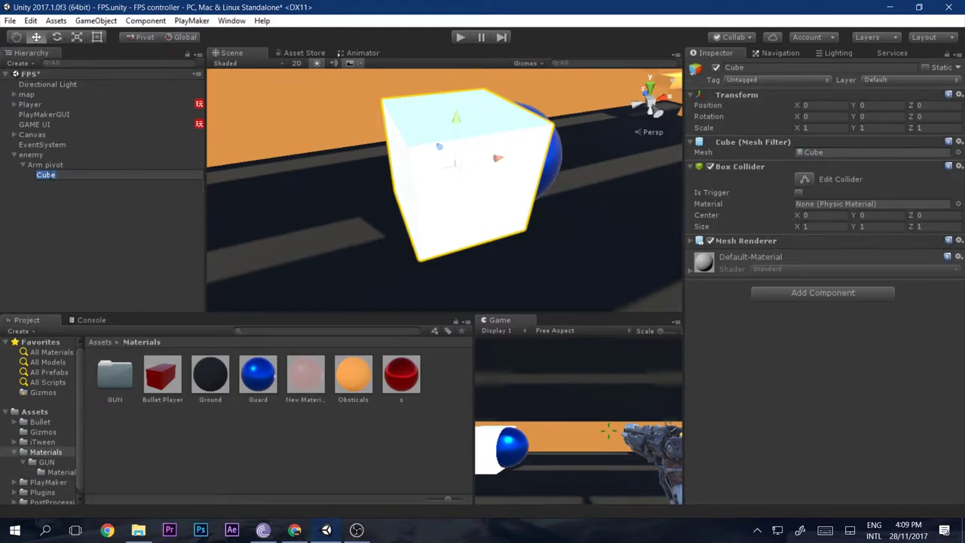
{"action": "type", "text": "Arm"}
{"action": "key", "text": "Return"}
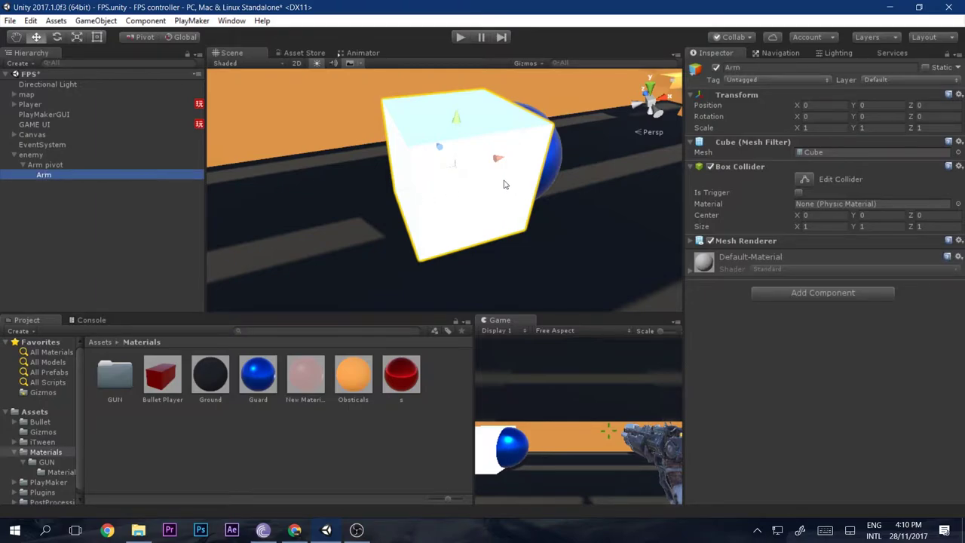
- Scale the Arm cube into a thin bar about 0.09 × 0.14 × 0.81 and move it forward to Z about -0.35
{"action": "key", "text": "t"}
{"action": "left_click_drag", "start_coordinate": [491, 164], "coordinate": [455, 166]}
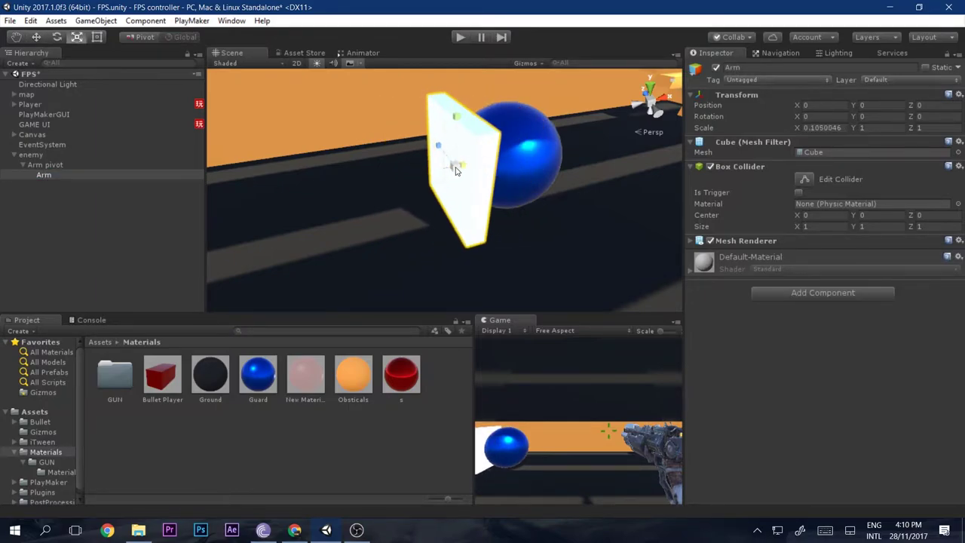
{"action": "left_click_drag", "start_coordinate": [455, 129], "coordinate": [451, 164]}
{"action": "key", "text": "w"}
{"action": "right_click_drag", "start_coordinate": [451, 165], "coordinate": [512, 154]}
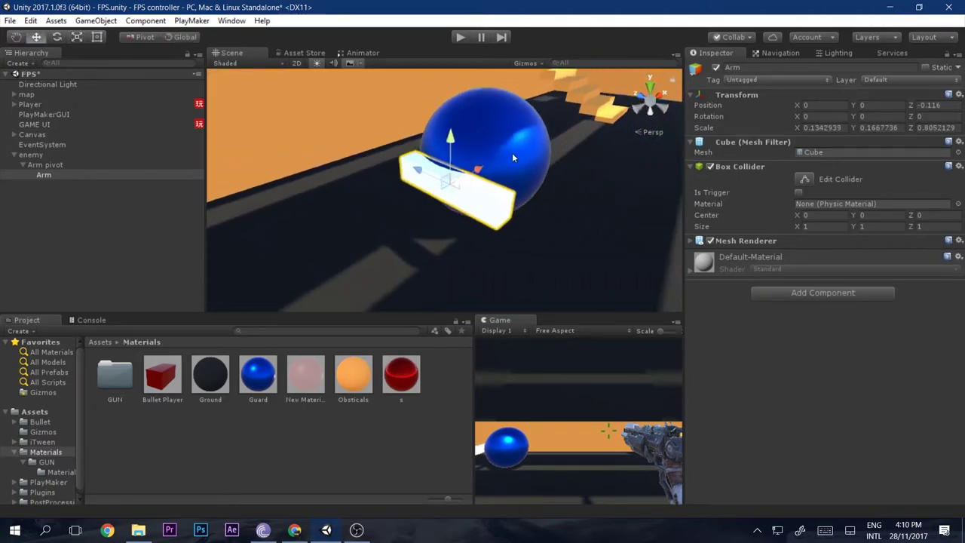
{"action": "key", "text": "r"}
{"action": "left_click_drag", "start_coordinate": [451, 142], "coordinate": [462, 190]}
{"action": "key", "text": "w"}
{"action": "right_click_drag", "start_coordinate": [461, 190], "coordinate": [469, 138]}
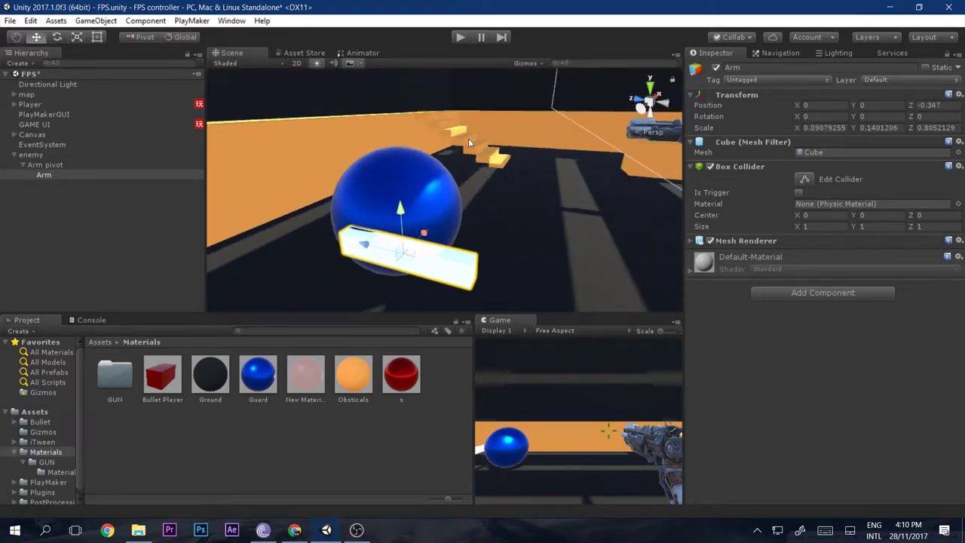
- Shift the Arm in side view to Z about -0.415 so its rear end meets the Arm pivot
{"action": "left_click", "coordinate": [647, 104]}
{"action": "left_click", "coordinate": [653, 102]}
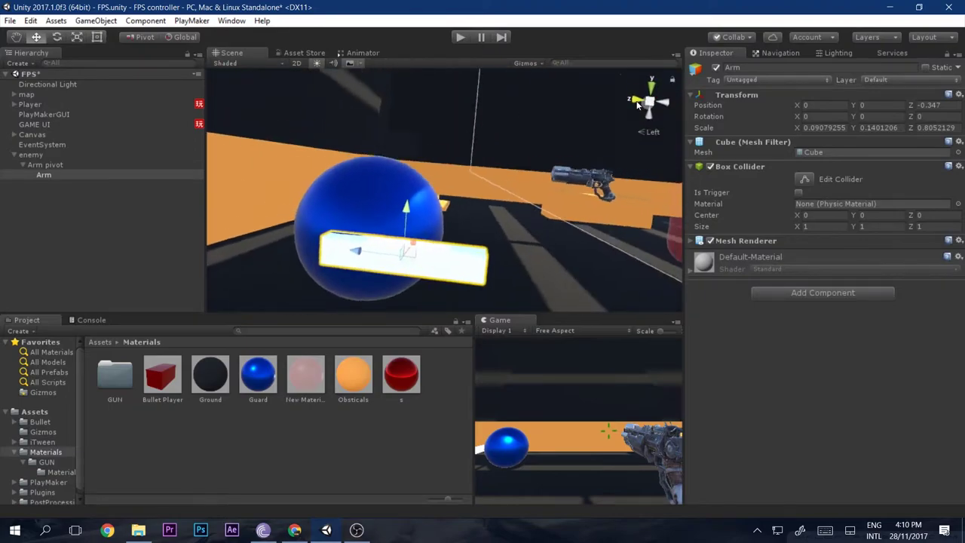
{"action": "left_click", "coordinate": [653, 103]}
{"action": "middle_click_drag", "start_coordinate": [443, 198], "coordinate": [513, 145]}
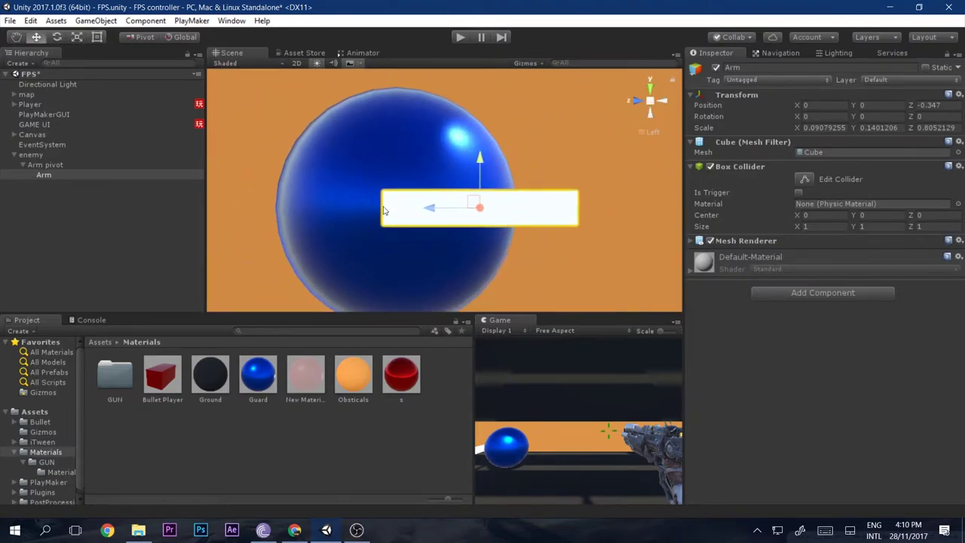
{"action": "left_click", "coordinate": [83, 163]}
{"action": "left_click", "coordinate": [113, 180]}
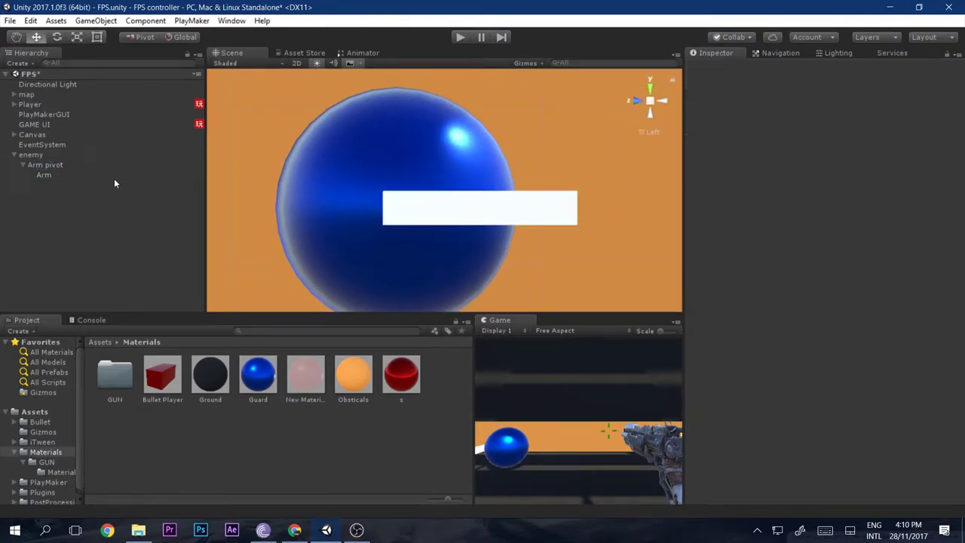
{"action": "left_click", "coordinate": [65, 175]}
{"action": "left_click_drag", "start_coordinate": [441, 209], "coordinate": [454, 214]}
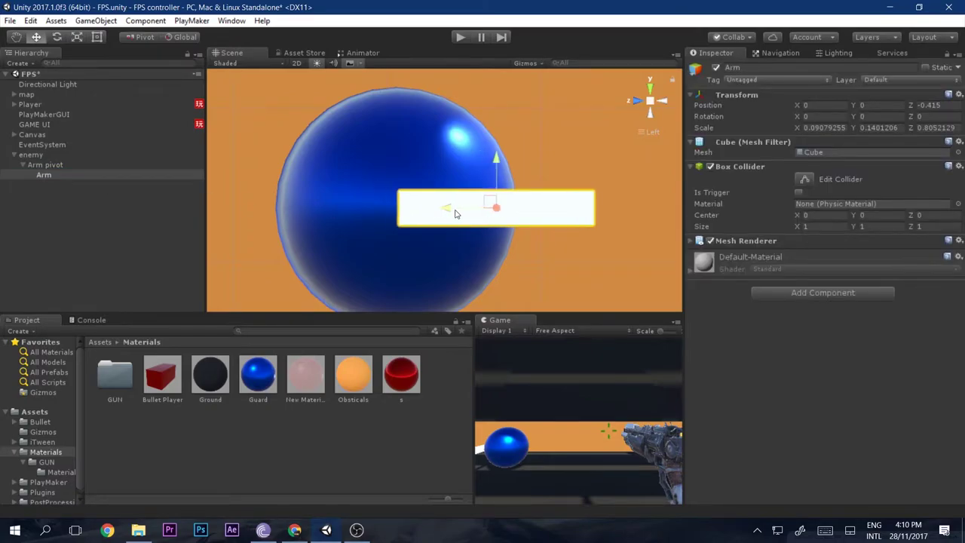
{"action": "left_click", "coordinate": [79, 166]}
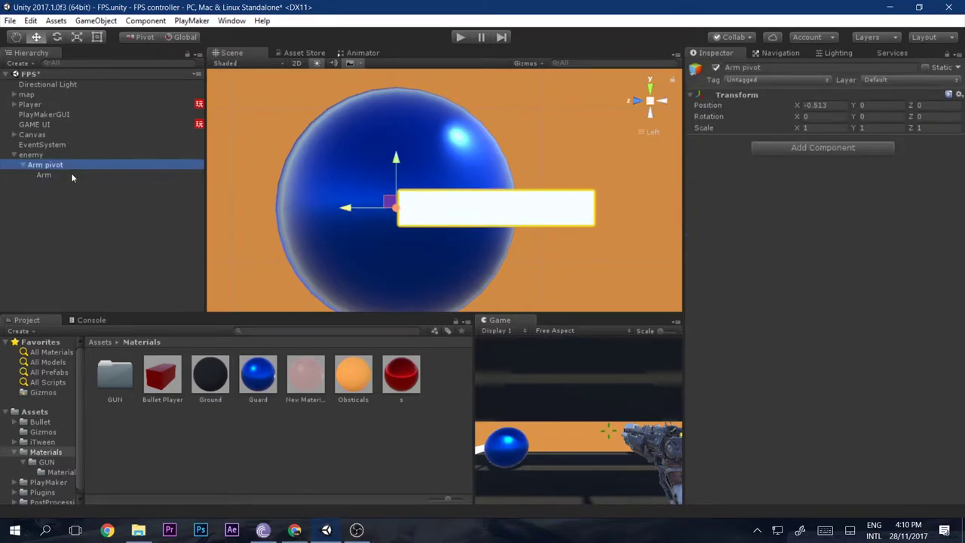
- Apply the blue Guard material to the Arm
{"action": "left_click", "coordinate": [73, 178]}
{"action": "right_click_drag", "start_coordinate": [342, 176], "coordinate": [405, 213]}
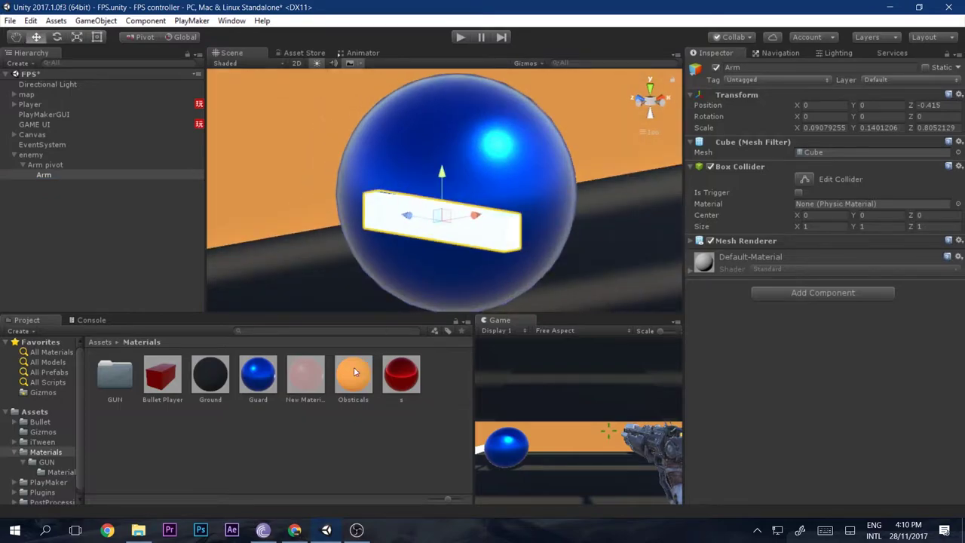
{"action": "left_click_drag", "start_coordinate": [258, 373], "coordinate": [447, 229]}
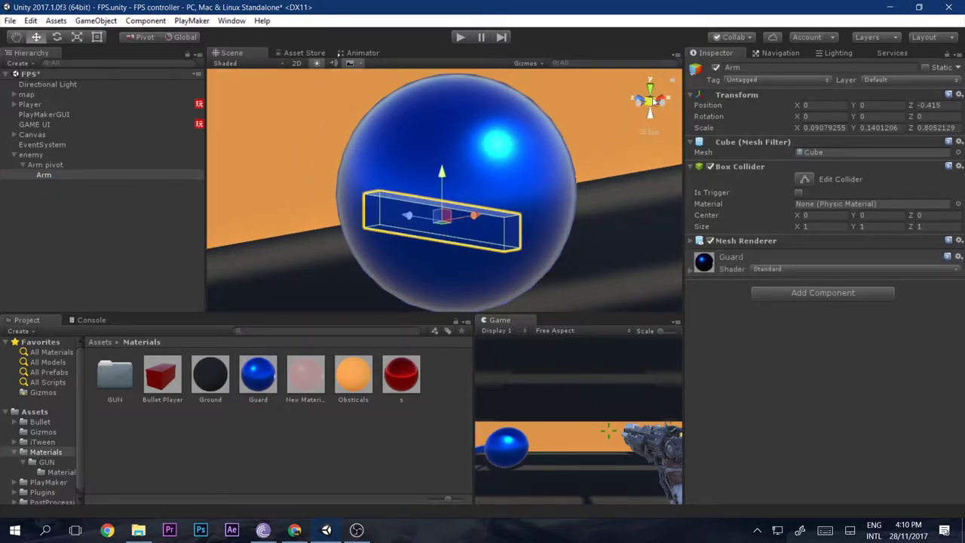
- Rotate the Arm pivot to test how the arm swings, and undo the rotation
{"action": "left_click", "coordinate": [650, 89]}
{"action": "left_click", "coordinate": [650, 100]}
{"action": "right_click_drag", "start_coordinate": [469, 207], "coordinate": [422, 188]}
{"action": "scroll", "coordinate": [422, 188], "scroll_direction": "up", "scroll_amount": 1}
{"action": "left_click", "coordinate": [86, 164]}
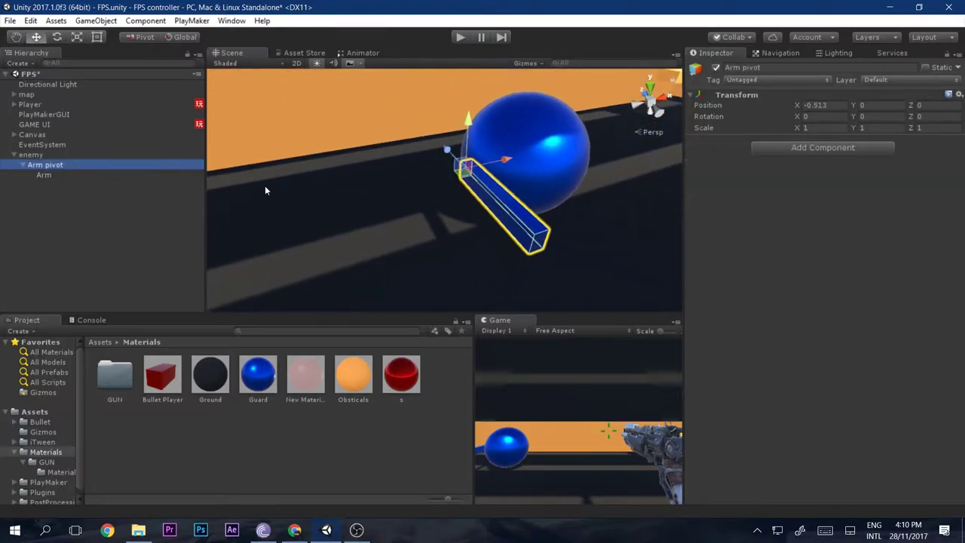
{"action": "key", "text": "e"}
{"action": "left_click_drag", "start_coordinate": [475, 185], "coordinate": [464, 168]}
{"action": "key", "text": "ctrl+z"}
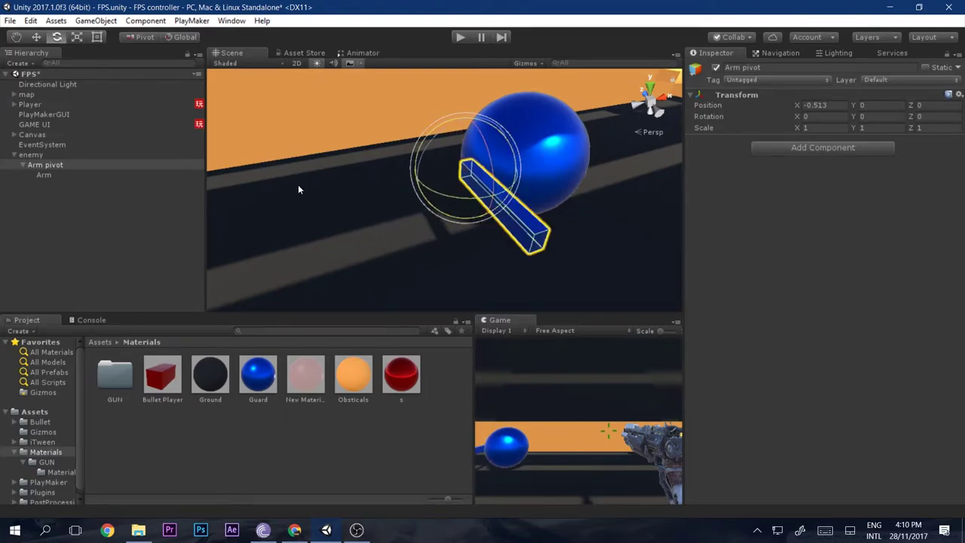
- Place the Pistol prefab from the GUN materials folder near the Arm's end and set its Y rotation to -90
{"action": "left_click", "coordinate": [47, 175]}
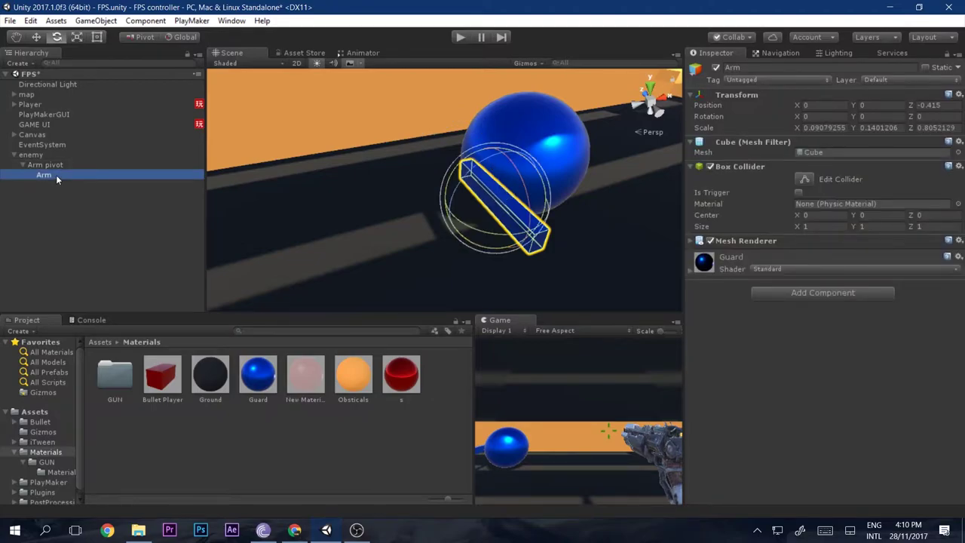
{"action": "double_click", "coordinate": [117, 374]}
{"action": "left_click_drag", "start_coordinate": [171, 433], "coordinate": [528, 261]}
{"action": "left_click", "coordinate": [869, 129]}
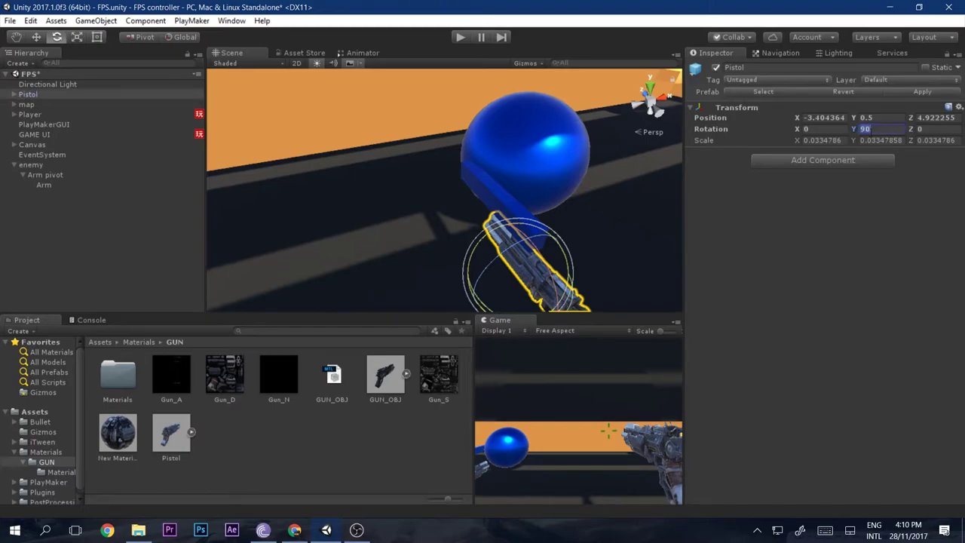
{"action": "type", "text": "-90"}
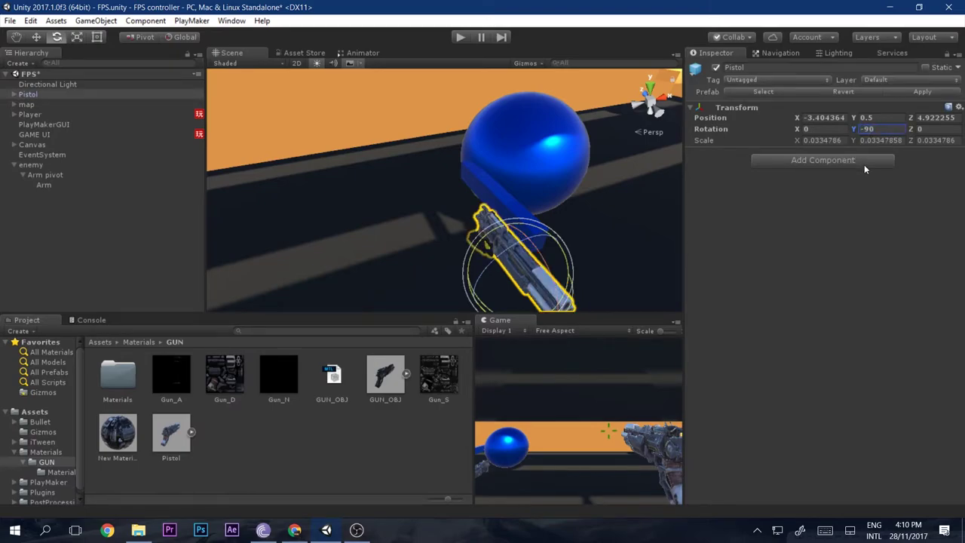
- Scale the pistol down to about 0.025 × 0.030 × 0.033 and move it to the Arm's front end, about Y 1.11, Z 4.27
{"action": "type", "text": "r"}
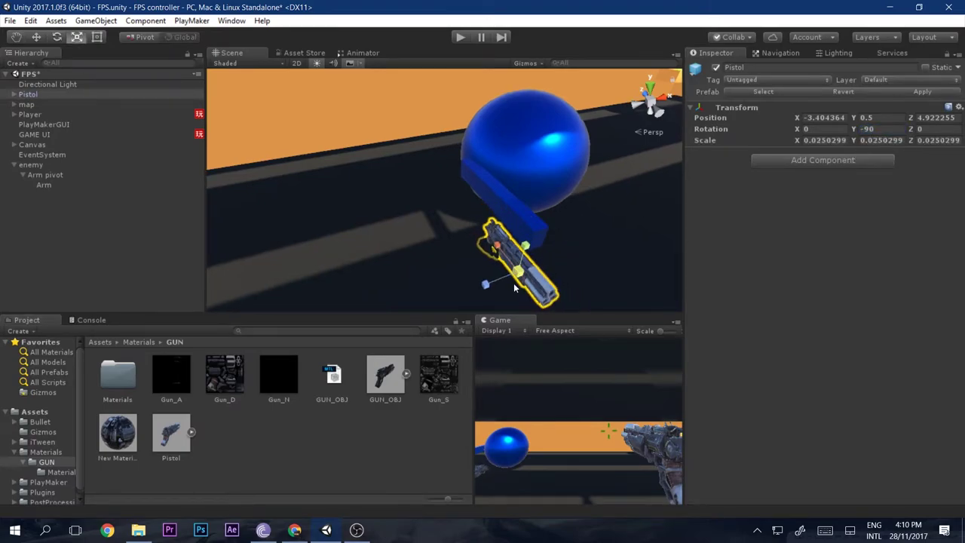
{"action": "left_click_drag", "start_coordinate": [519, 270], "coordinate": [488, 291]}
{"action": "key", "text": "w"}
{"action": "mouse_move", "coordinate": [533, 245]}
{"action": "left_mouse_down"}
{"action": "mouse_move", "coordinate": [554, 195]}
{"action": "mouse_move", "coordinate": [554, 223]}
{"action": "mouse_move", "coordinate": [537, 188]}
{"action": "mouse_move", "coordinate": [534, 240]}
{"action": "mouse_move", "coordinate": [546, 249]}
{"action": "left_mouse_up"}
{"action": "key", "text": "r"}
{"action": "key", "text": "w"}
{"action": "left_click", "coordinate": [516, 210]}
{"action": "left_click", "coordinate": [533, 219]}
- Shrink the pistol further to about 0.020 × 0.024 × 0.027 and raise it to Y about 1.36
{"action": "right_click_drag", "start_coordinate": [527, 234], "coordinate": [579, 215]}
{"action": "middle_click_drag", "start_coordinate": [551, 245], "coordinate": [588, 178]}
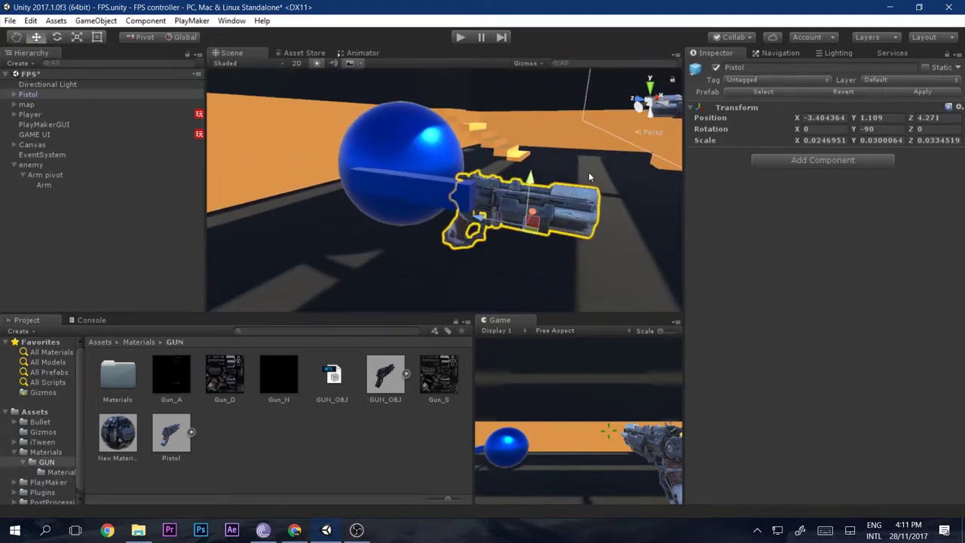
{"action": "key", "text": "r"}
{"action": "left_click_drag", "start_coordinate": [538, 220], "coordinate": [522, 229]}
{"action": "key", "text": "w"}
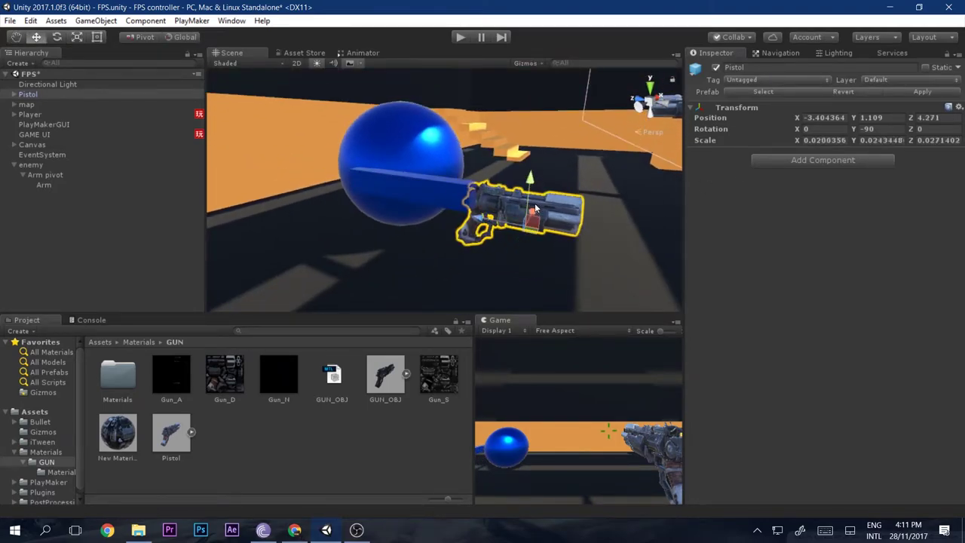
{"action": "left_click_drag", "start_coordinate": [530, 189], "coordinate": [533, 163]}
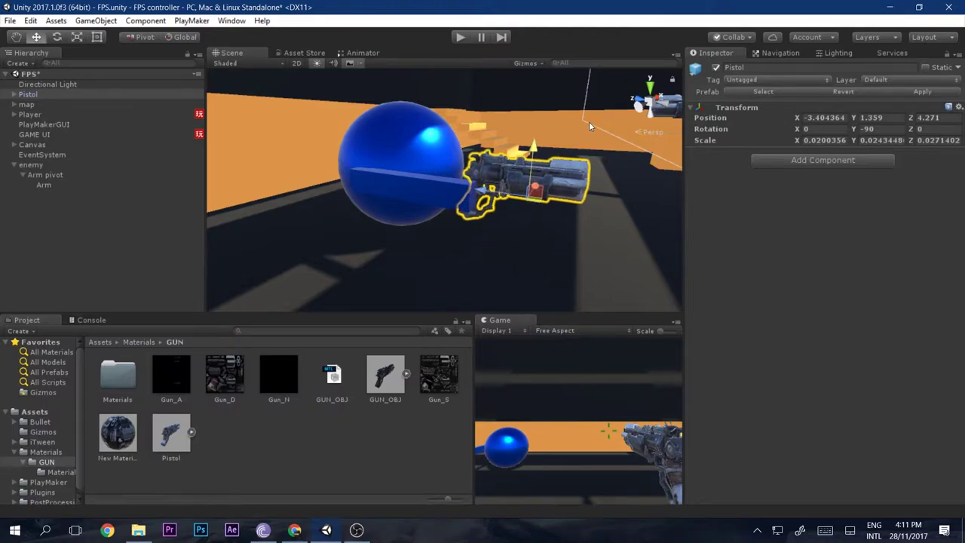
- Align the pistol with the Arm's end at about X -3.545, Z 4.119, and increase its X scale to about 0.023
{"action": "left_click", "coordinate": [651, 85]}
{"action": "middle_click_drag", "start_coordinate": [393, 254], "coordinate": [449, 179]}
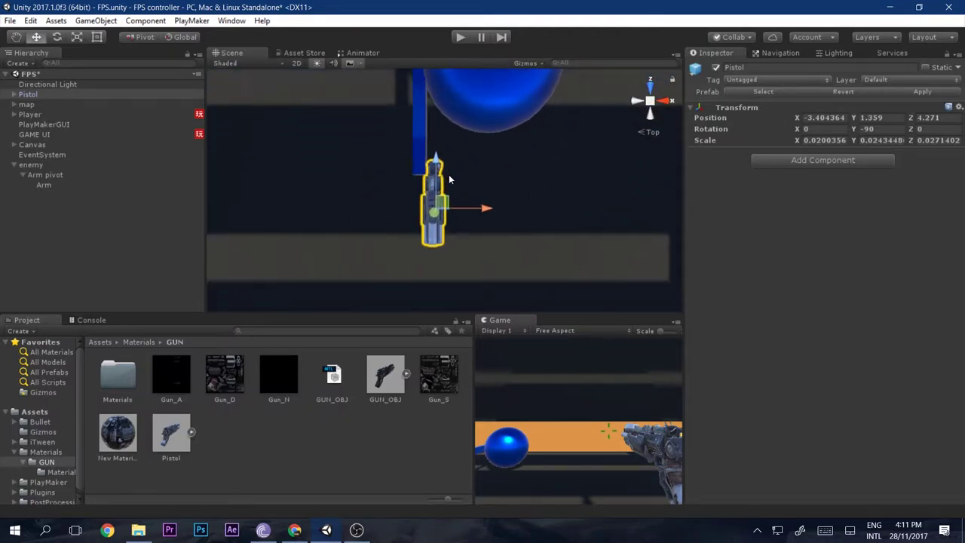
{"action": "left_click_drag", "start_coordinate": [474, 208], "coordinate": [463, 212]}
{"action": "key", "text": "r"}
{"action": "left_click_drag", "start_coordinate": [423, 158], "coordinate": [424, 173]}
{"action": "key", "text": "w"}
{"action": "right_click_drag", "start_coordinate": [426, 172], "coordinate": [451, 172]}
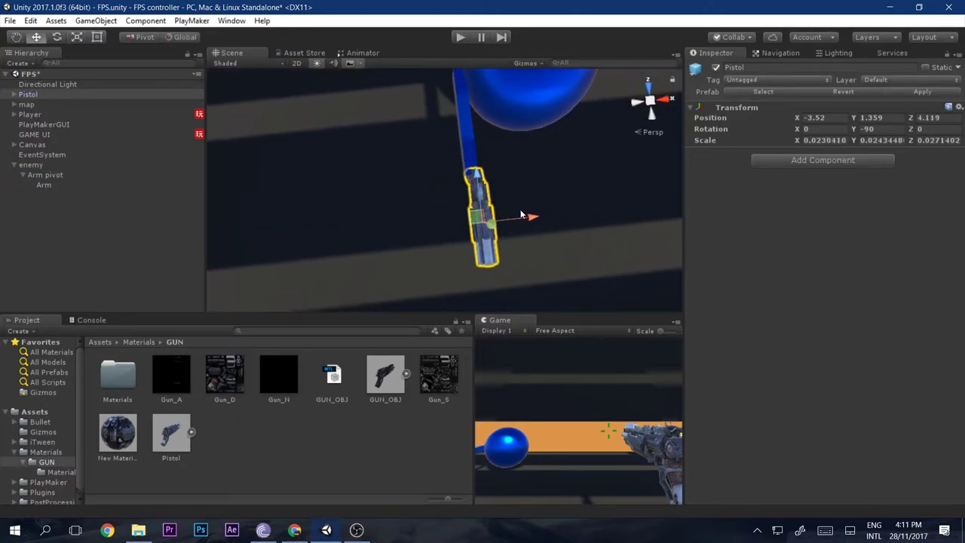
{"action": "left_click_drag", "start_coordinate": [522, 222], "coordinate": [517, 224]}
- Inspect how the pistol lines up with the Arm and the sphere from several angles
{"action": "right_click_drag", "start_coordinate": [519, 224], "coordinate": [528, 144]}
{"action": "middle_click_drag", "start_coordinate": [482, 275], "coordinate": [498, 189]}
{"action": "right_click_drag", "start_coordinate": [498, 188], "coordinate": [485, 108]}
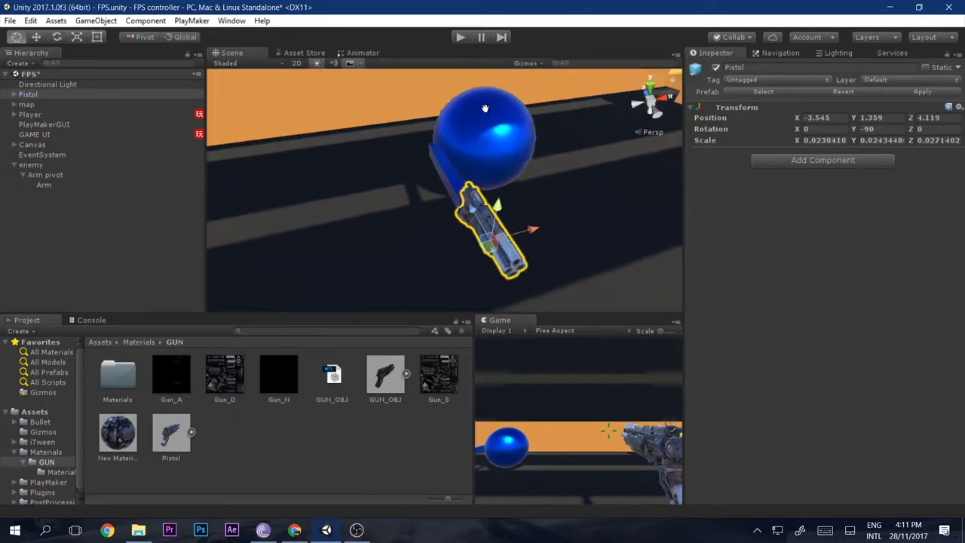
{"action": "middle_click_drag", "start_coordinate": [485, 196], "coordinate": [477, 151]}
{"action": "right_click_drag", "start_coordinate": [477, 151], "coordinate": [474, 87]}
{"action": "middle_click_drag", "start_coordinate": [445, 181], "coordinate": [458, 132]}
{"action": "right_click_drag", "start_coordinate": [407, 132], "coordinate": [443, 133]}
{"action": "scroll", "coordinate": [445, 134], "scroll_direction": "up", "scroll_amount": 3}
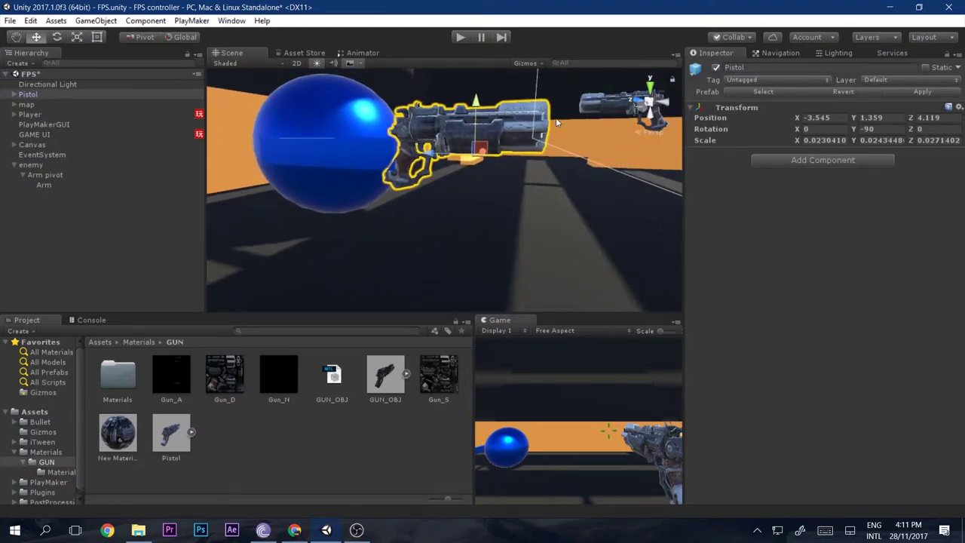
{"action": "middle_click_drag", "start_coordinate": [517, 94], "coordinate": [526, 130]}
{"action": "left_click_drag", "start_coordinate": [525, 130], "coordinate": [509, 127], "text": "alt"}
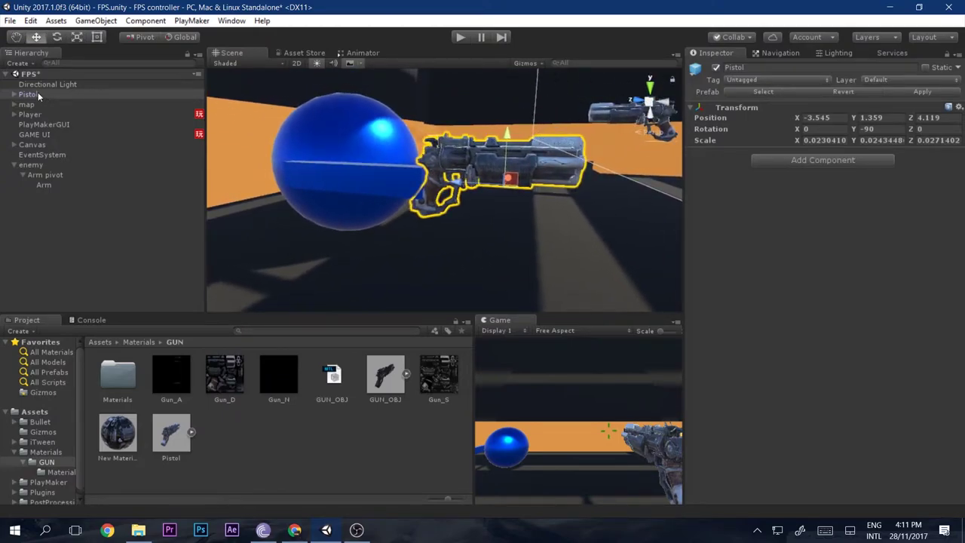
- Make the Pistol a child of the Arm, and test-rotate the Arm pivot, undoing the rotation
{"action": "left_click_drag", "start_coordinate": [38, 94], "coordinate": [59, 184]}
{"action": "left_click", "coordinate": [45, 175]}
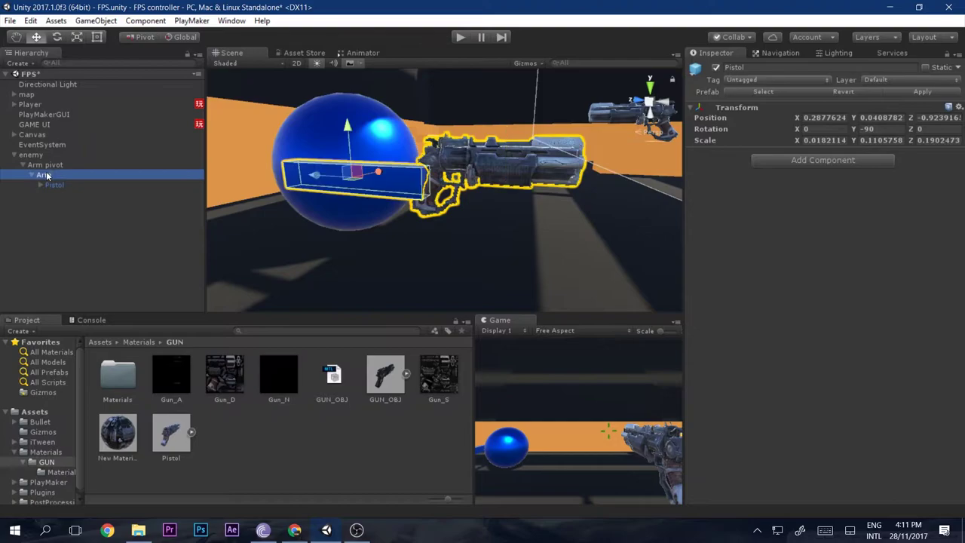
{"action": "left_click", "coordinate": [60, 164]}
{"action": "key", "text": "e"}
{"action": "left_click_drag", "start_coordinate": [304, 168], "coordinate": [313, 143]}
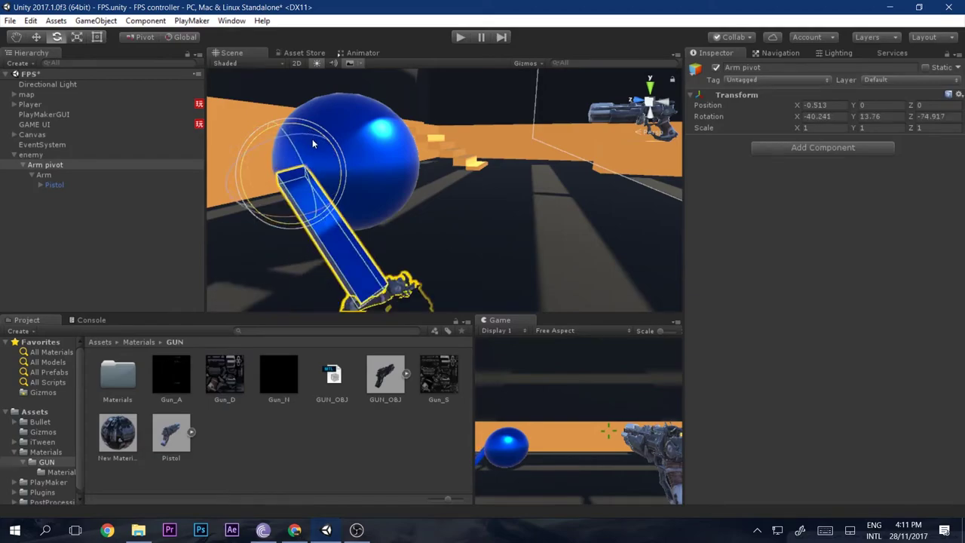
{"action": "key", "text": "ctrl+z"}
- Add a PlayMakerFSM component to the Pistol and open its state machine for editing
{"action": "left_click", "coordinate": [45, 174]}
{"action": "left_click", "coordinate": [54, 185]}
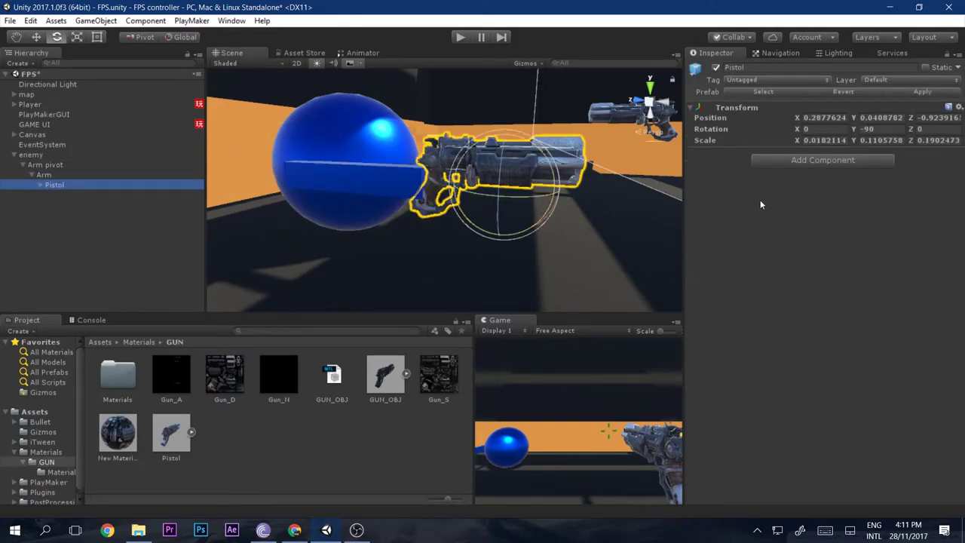
{"action": "left_click", "coordinate": [797, 160]}
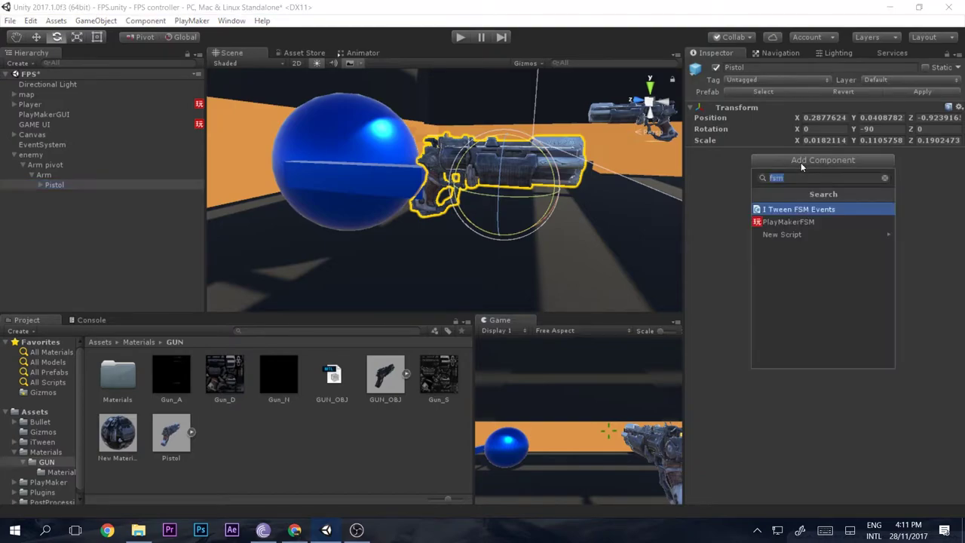
{"action": "left_click", "coordinate": [811, 218]}
{"action": "left_click", "coordinate": [947, 165]}
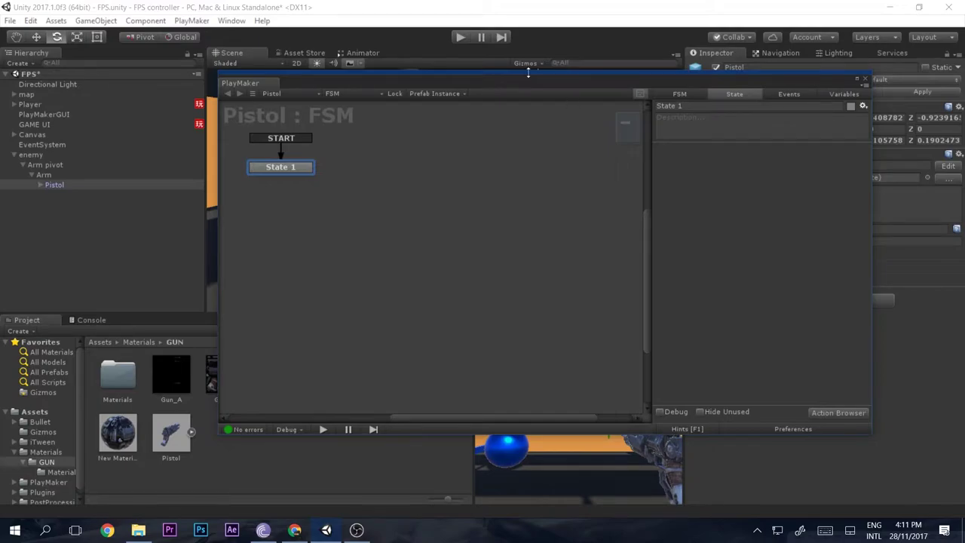
{"action": "left_click_drag", "start_coordinate": [529, 72], "coordinate": [506, 74]}
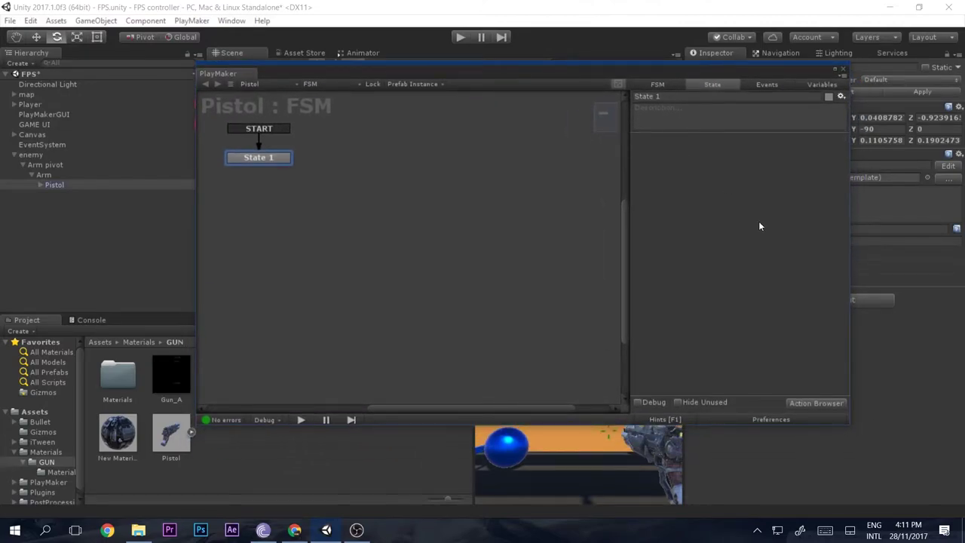
- Add a Wait action to State 1 of the Pistol's FSM
{"action": "key", "text": "grave"}
{"action": "type", "text": "wait"}
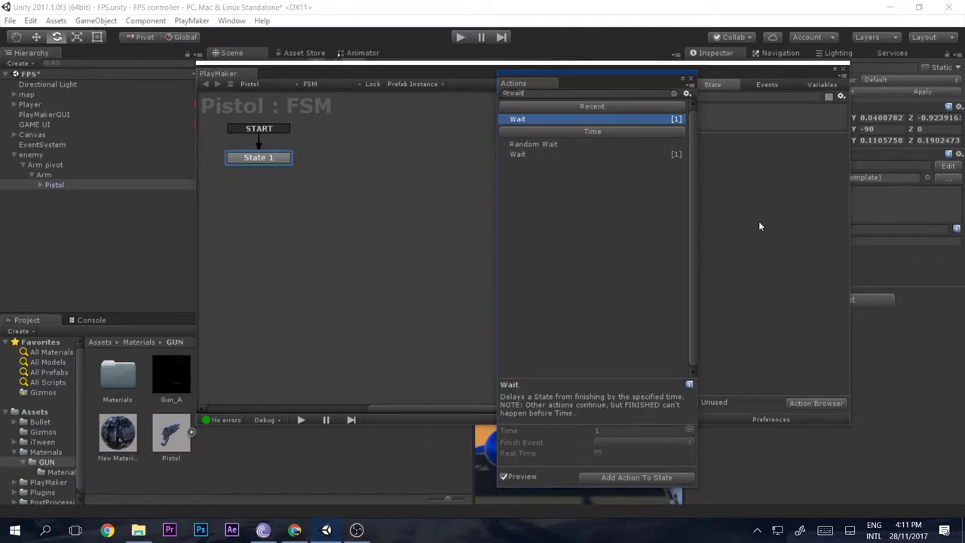
{"action": "key", "text": "Return"}
{"action": "left_click", "coordinate": [691, 79]}
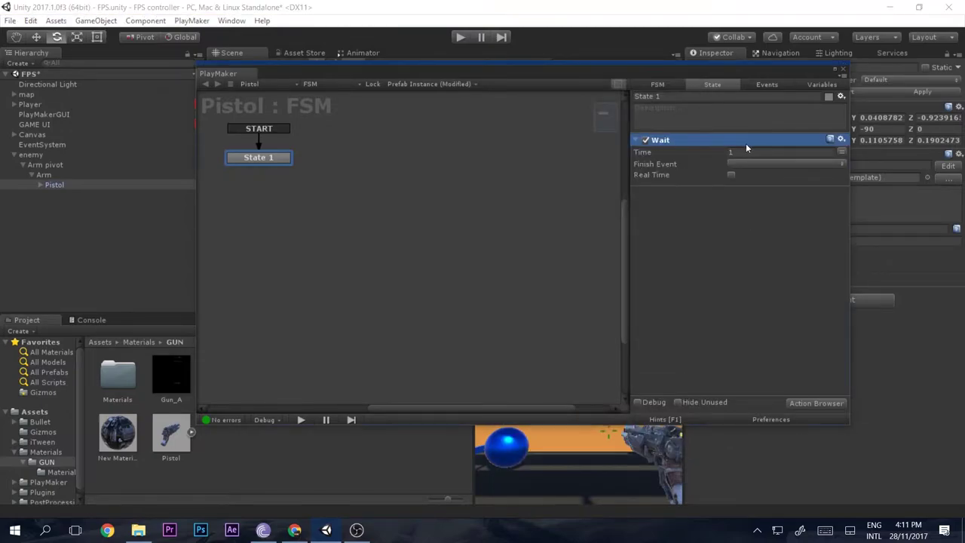
- Set the Wait time to 2 and create a new event named Fire as its finish event
{"action": "left_click", "coordinate": [749, 163]}
{"action": "left_click", "coordinate": [749, 154]}
{"action": "left_click", "coordinate": [738, 162]}
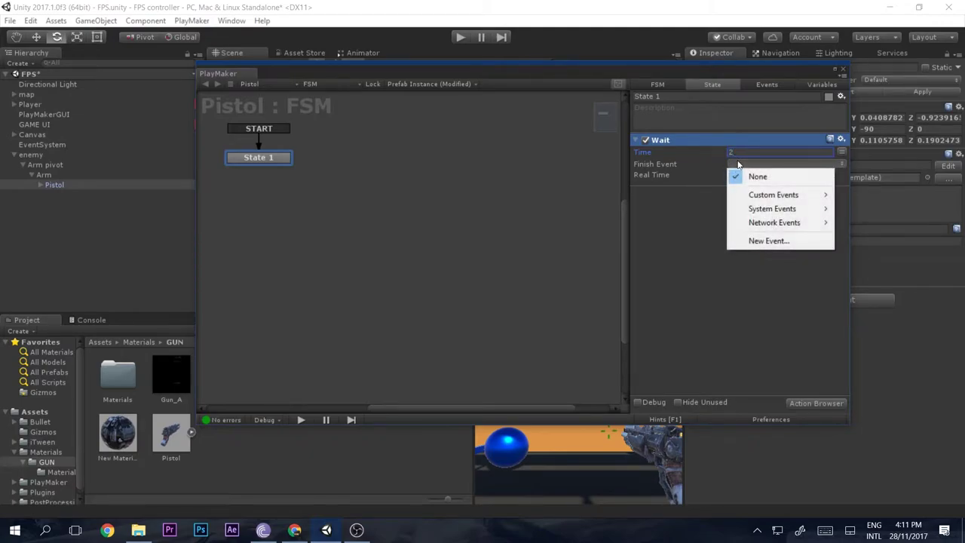
{"action": "left_click", "coordinate": [787, 240]}
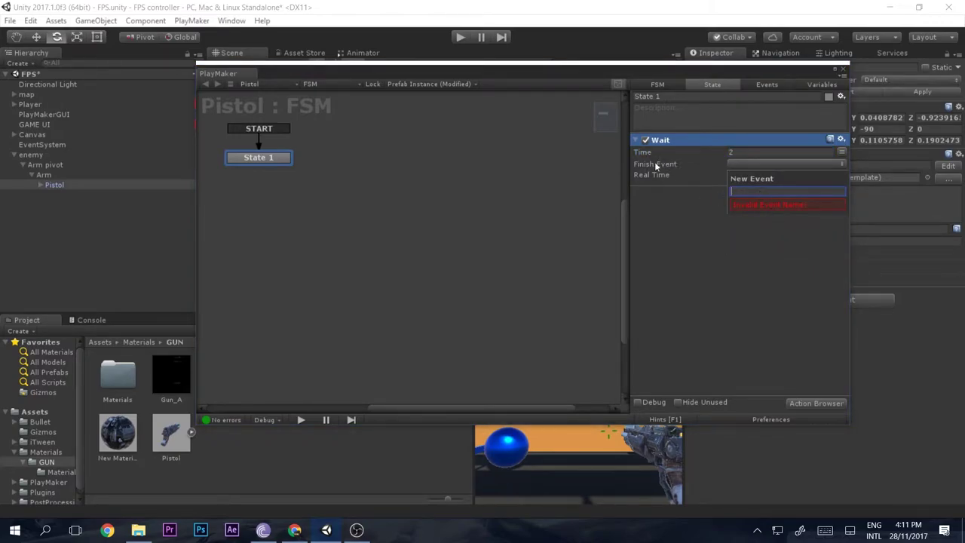
{"action": "type", "text": "Fire"}
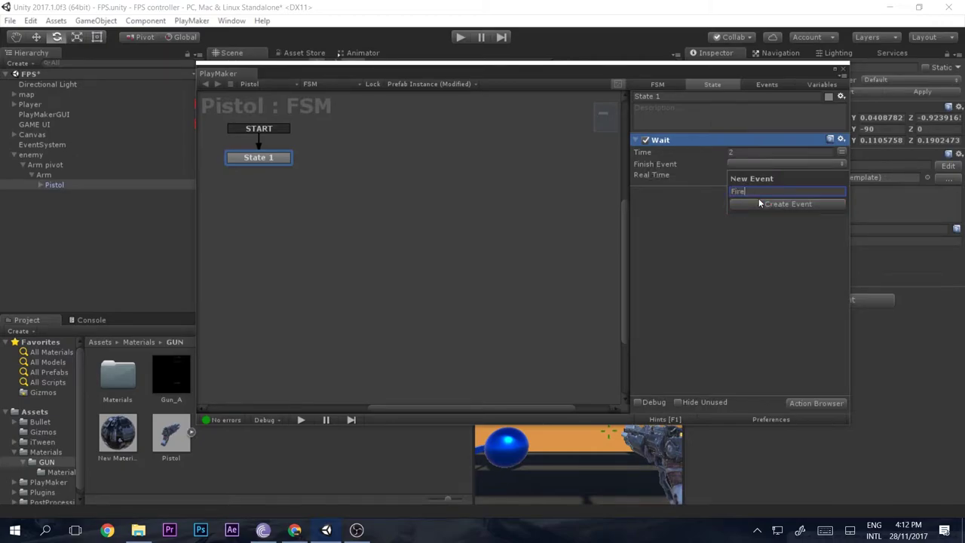
{"action": "key", "text": "Return"}
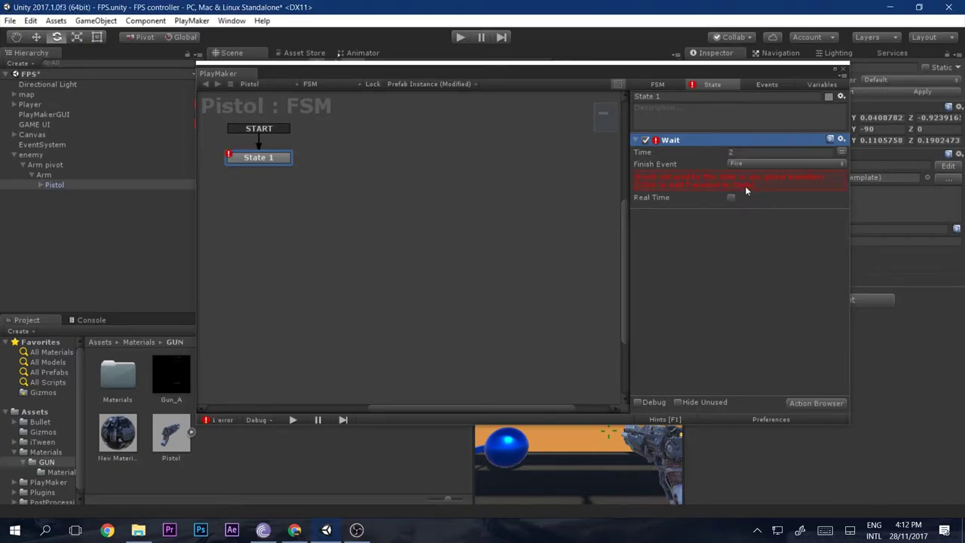
- Add the Fire transition to State 1 and connect it to a new State 2
{"action": "left_click", "coordinate": [745, 184]}
{"action": "left_click", "coordinate": [337, 184], "text": "ctrl"}
{"action": "left_click_drag", "start_coordinate": [275, 170], "coordinate": [370, 183]}
- Add a Create Object action to State 2 and close the FSM editor
{"action": "double_click", "coordinate": [729, 186]}
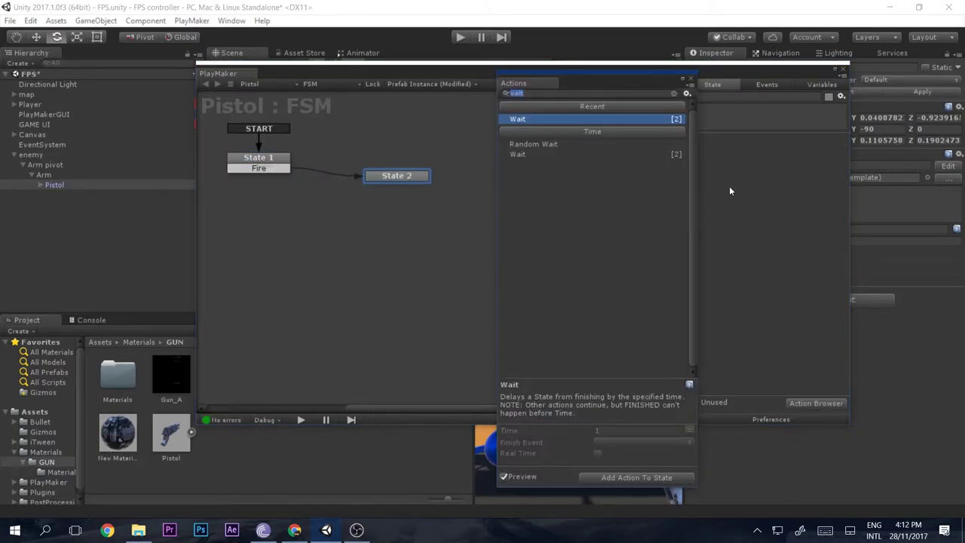
{"action": "type", "text": "crea"}
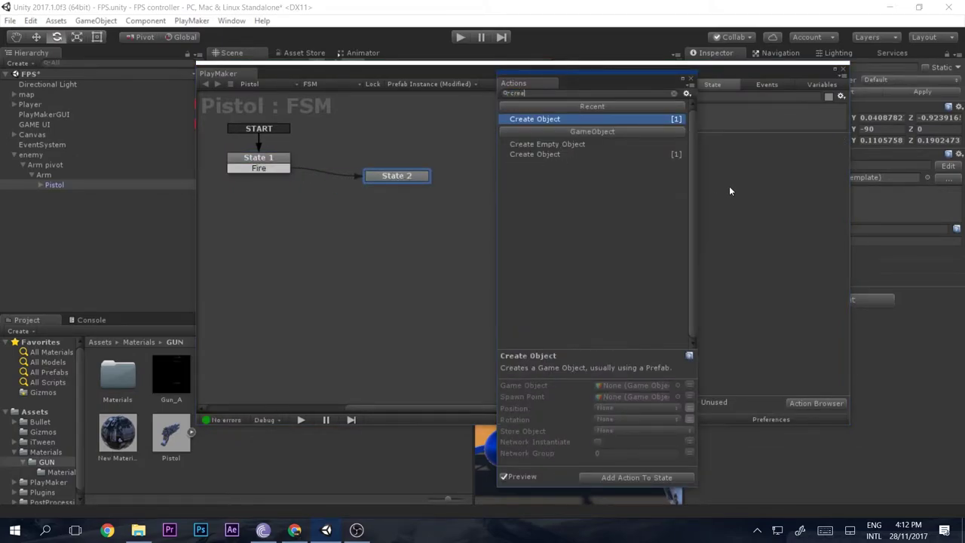
{"action": "key", "text": "Return"}
{"action": "left_click", "coordinate": [692, 77]}
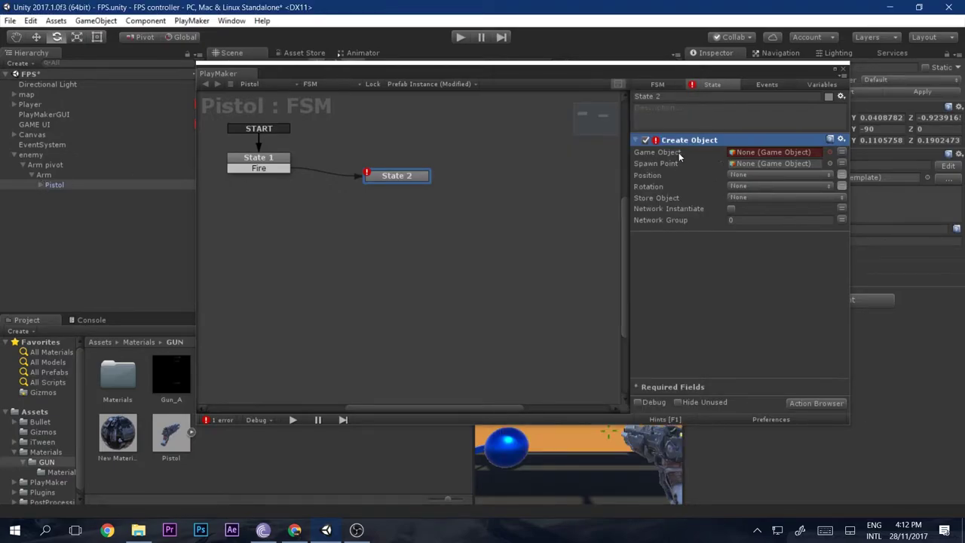
{"action": "left_click", "coordinate": [843, 69]}
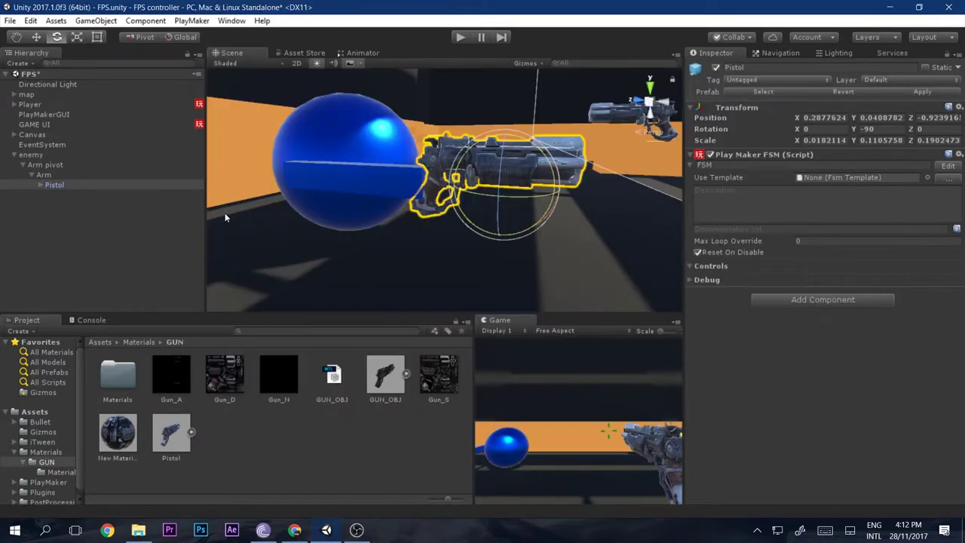
- Create an empty child object under the Pistol and name it Spawn point
{"action": "right_click", "coordinate": [48, 185]}
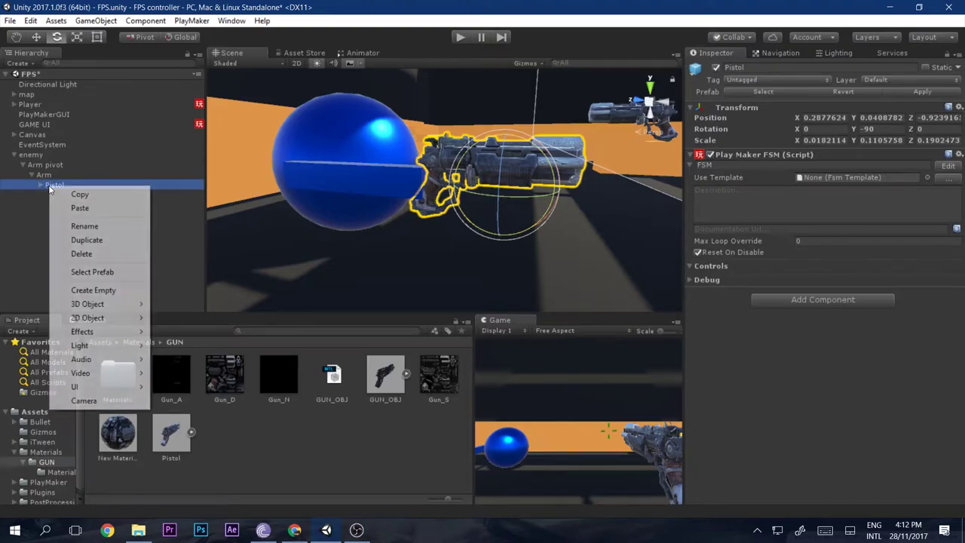
{"action": "left_click", "coordinate": [93, 291]}
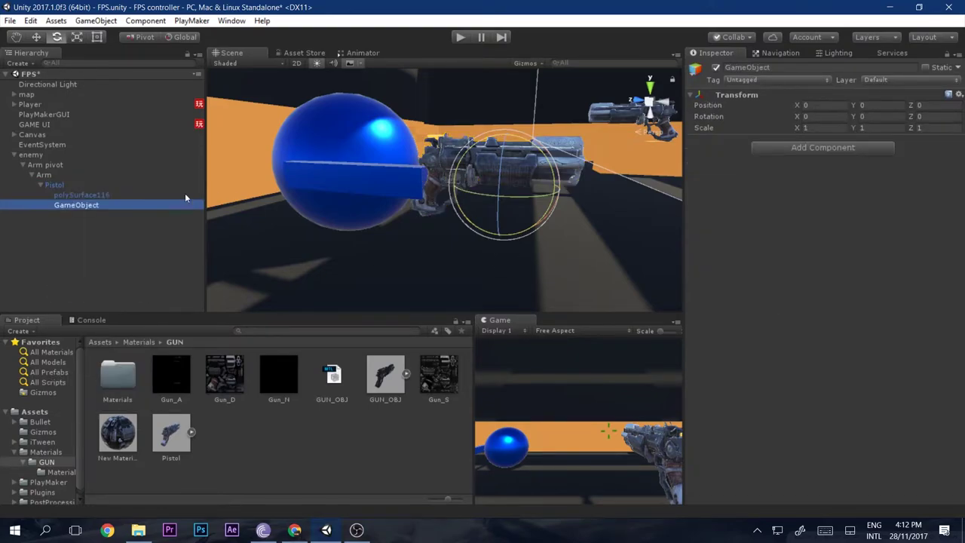
{"action": "left_click", "coordinate": [96, 205]}
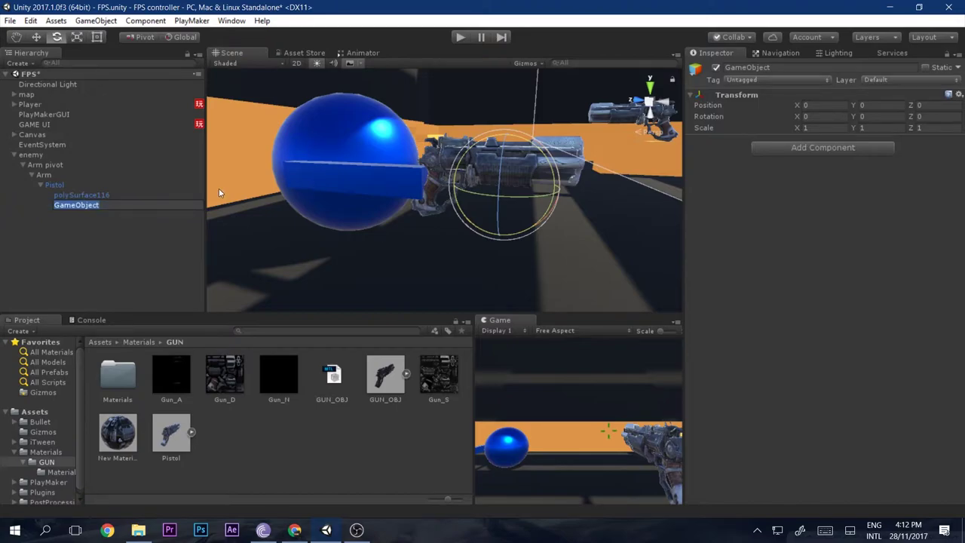
{"action": "type", "text": "Spawn point"}
{"action": "key", "text": "Return"}
- Move the Spawn point to the pistol's muzzle at about X -18.9, Y 7.2, Z 1.2
{"action": "key", "text": "w"}
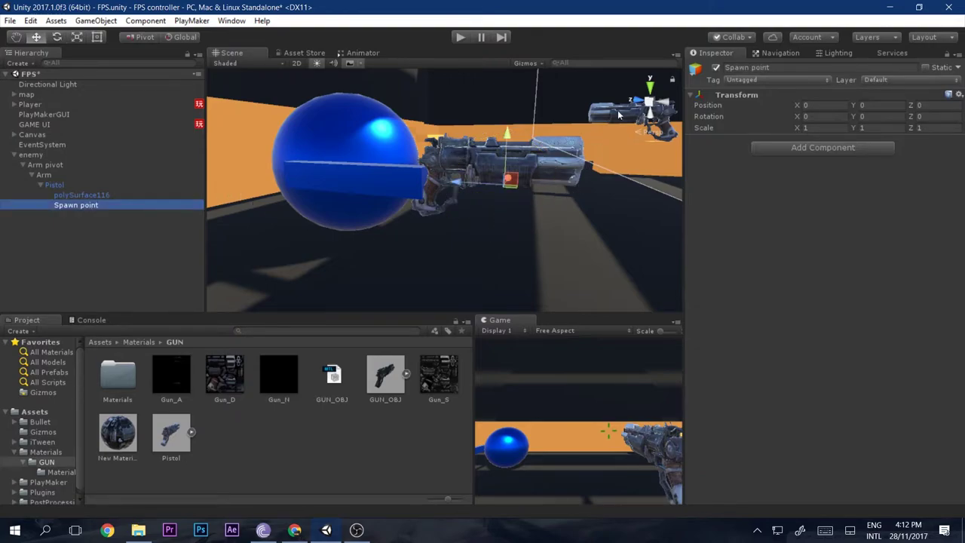
{"action": "left_click", "coordinate": [649, 92]}
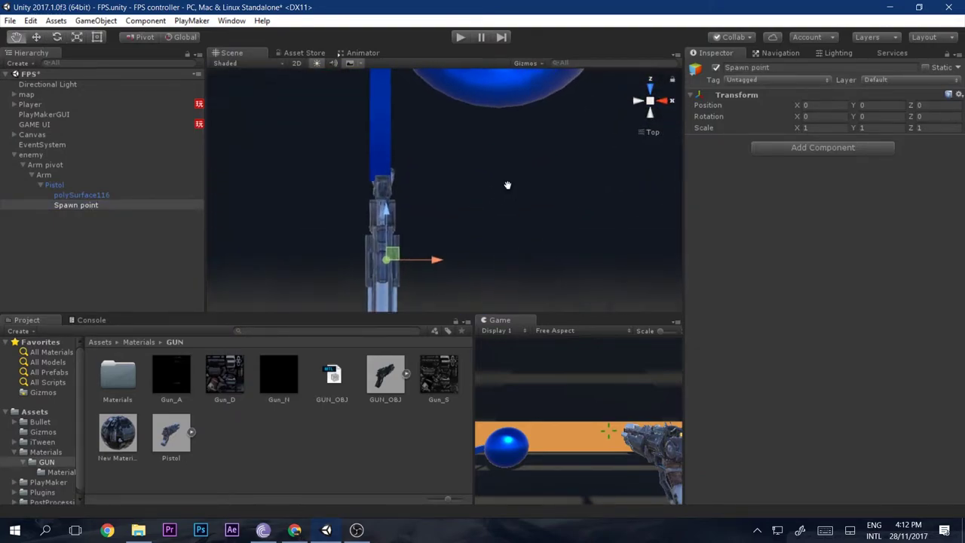
{"action": "left_click_drag", "start_coordinate": [444, 136], "coordinate": [442, 202]}
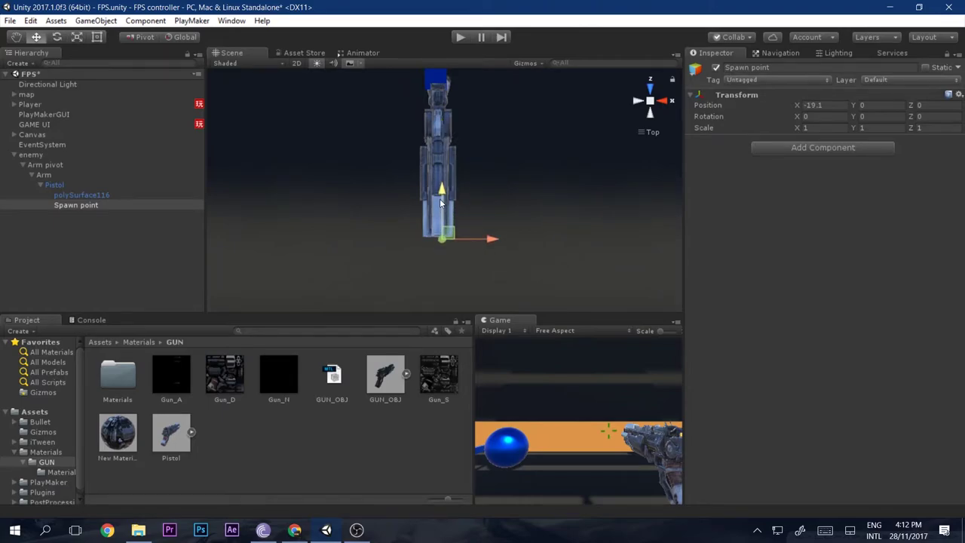
{"action": "left_click_drag", "start_coordinate": [492, 242], "coordinate": [560, 153]}
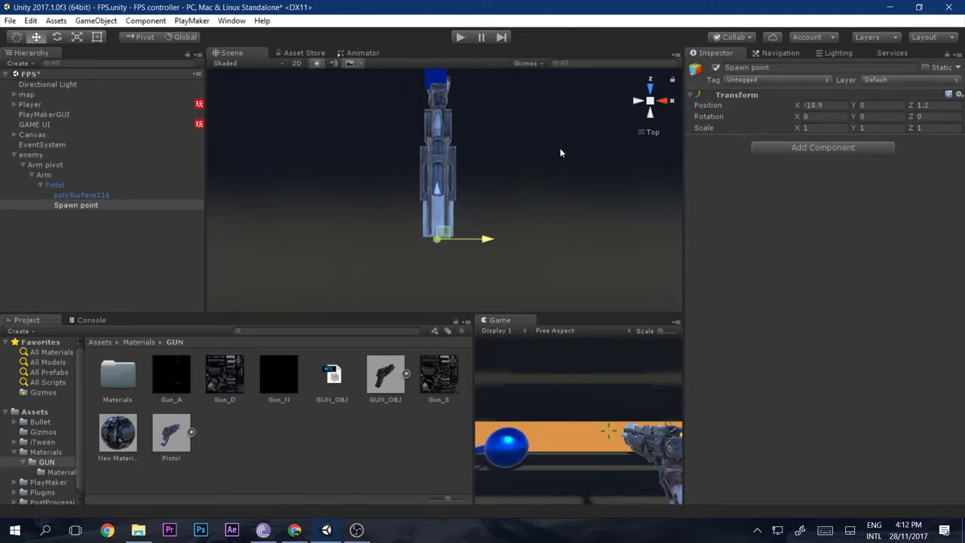
{"action": "left_click", "coordinate": [638, 101]}
{"action": "left_click_drag", "start_coordinate": [445, 171], "coordinate": [453, 128]}
{"action": "left_click", "coordinate": [650, 101]}
{"action": "right_click_drag", "start_coordinate": [532, 113], "coordinate": [493, 164]}
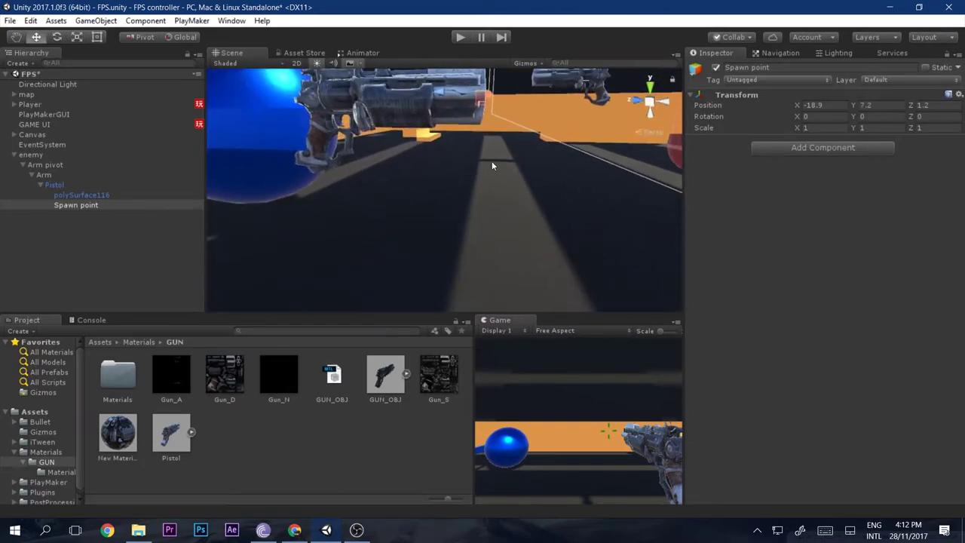
{"action": "scroll", "coordinate": [408, 181], "scroll_direction": "down", "scroll_amount": 5}
- Assign the Spawn point object as the spawn point of the Create Object action in the Pistol FSM's State 2
{"action": "left_click", "coordinate": [107, 185]}
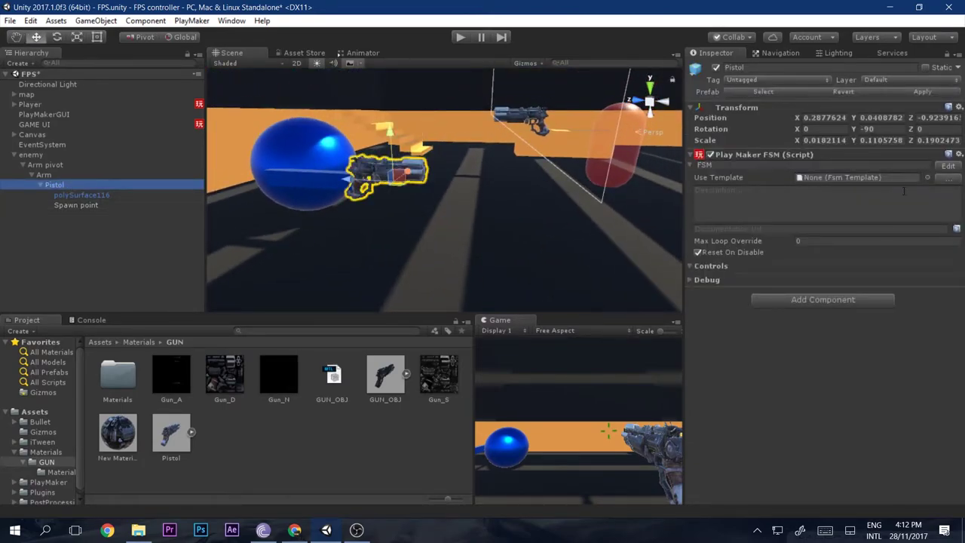
{"action": "left_click", "coordinate": [947, 167]}
{"action": "left_click_drag", "start_coordinate": [574, 75], "coordinate": [471, 77]}
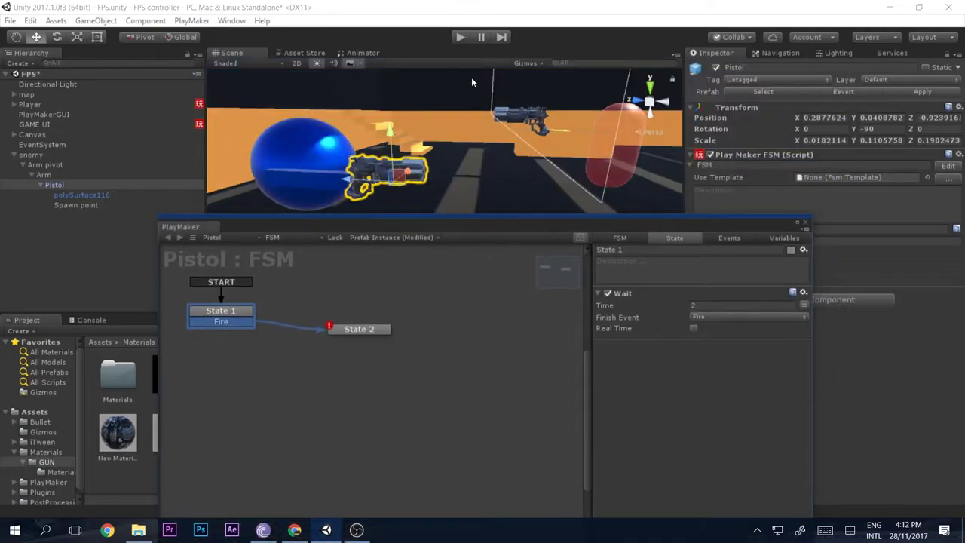
{"action": "left_click_drag", "start_coordinate": [511, 215], "coordinate": [525, 172]}
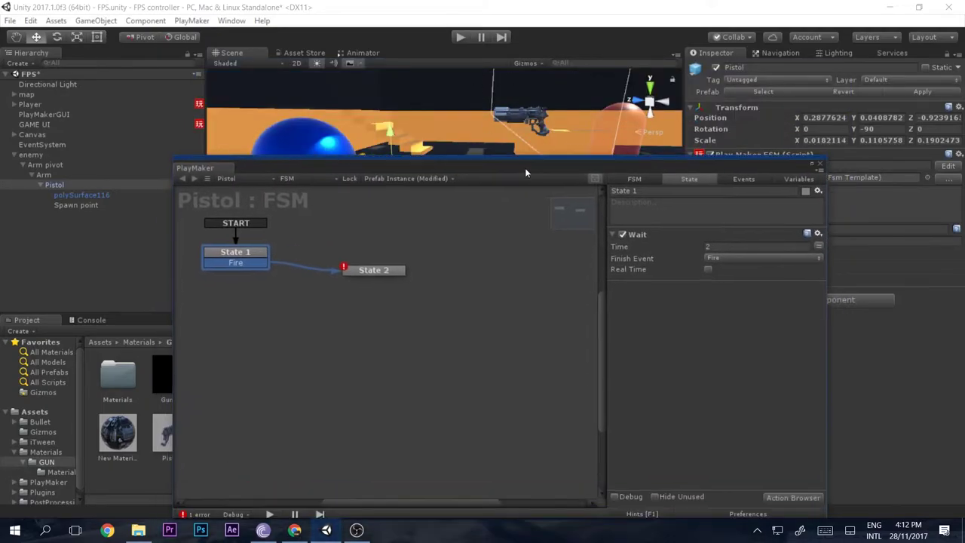
{"action": "left_click", "coordinate": [371, 269]}
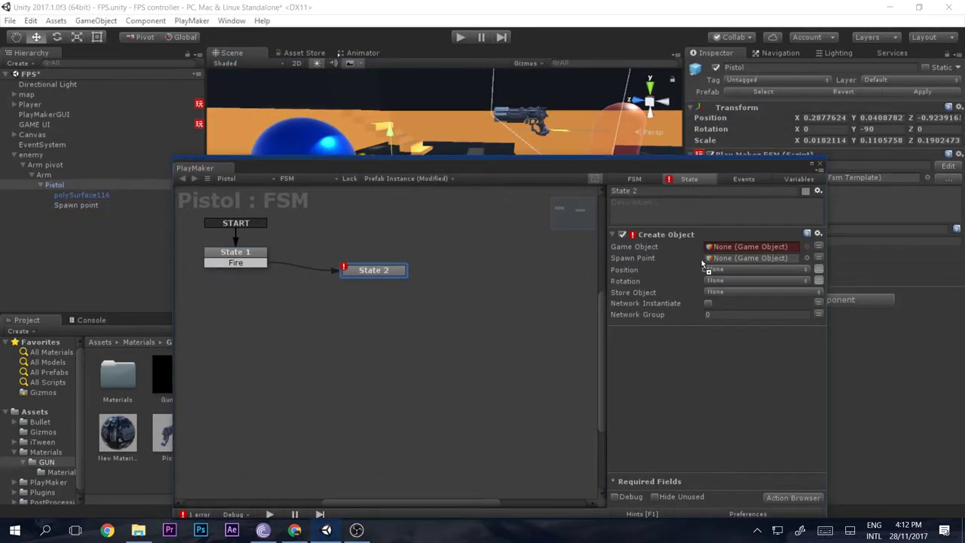
{"action": "left_click_drag", "start_coordinate": [703, 266], "coordinate": [730, 258]}
{"action": "left_click", "coordinate": [820, 166]}
- Duplicate the Bullet Player prefab in the Materials folder
{"action": "left_click", "coordinate": [296, 428]}
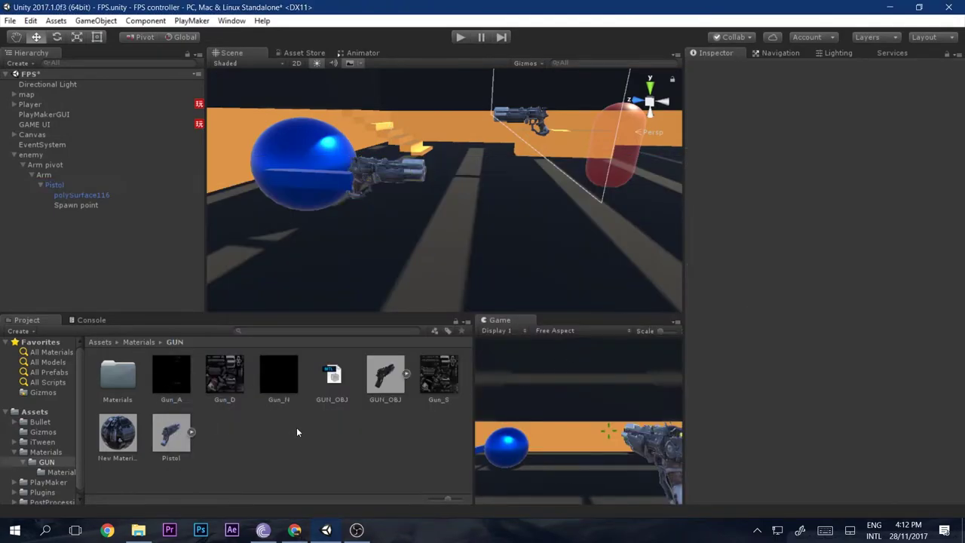
{"action": "key", "text": "BackSpace"}
{"action": "left_click", "coordinate": [170, 374]}
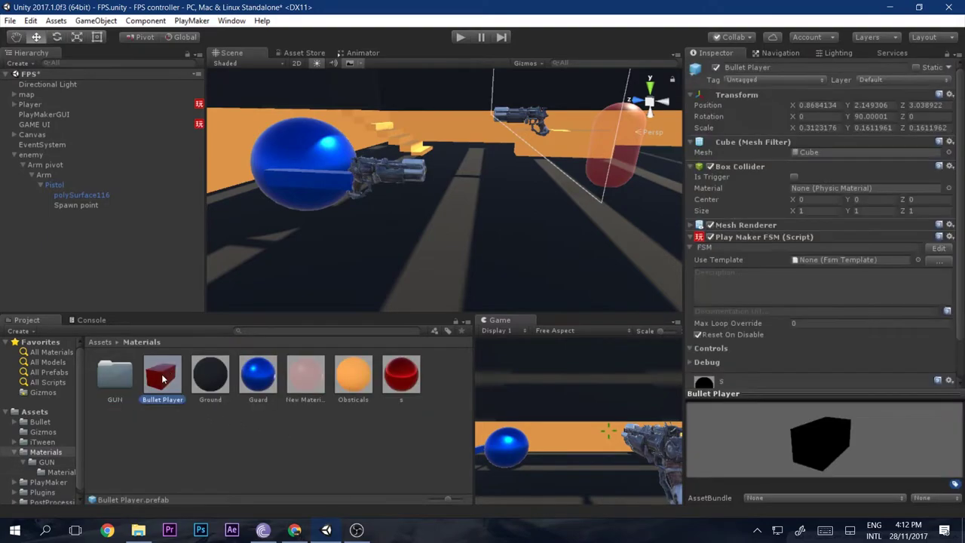
{"action": "mouse_move", "coordinate": [780, 453]}
{"action": "left_mouse_down"}
{"action": "mouse_move", "coordinate": [812, 454]}
{"action": "mouse_move", "coordinate": [781, 452]}
{"action": "left_mouse_up"}
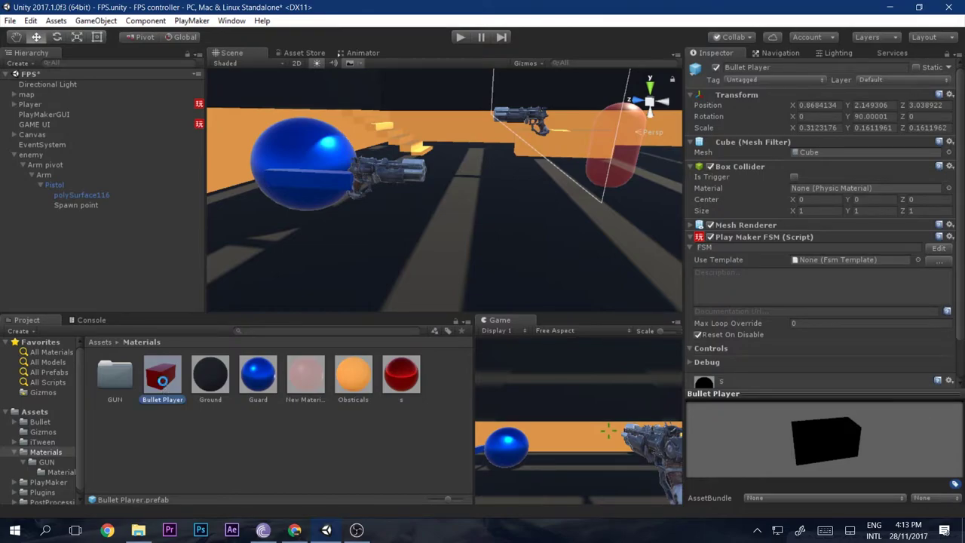
{"action": "key", "text": "ctrl+d"}
- Rename the duplicated bullet prefab as Bullet enemy
{"action": "key", "text": "F2"}
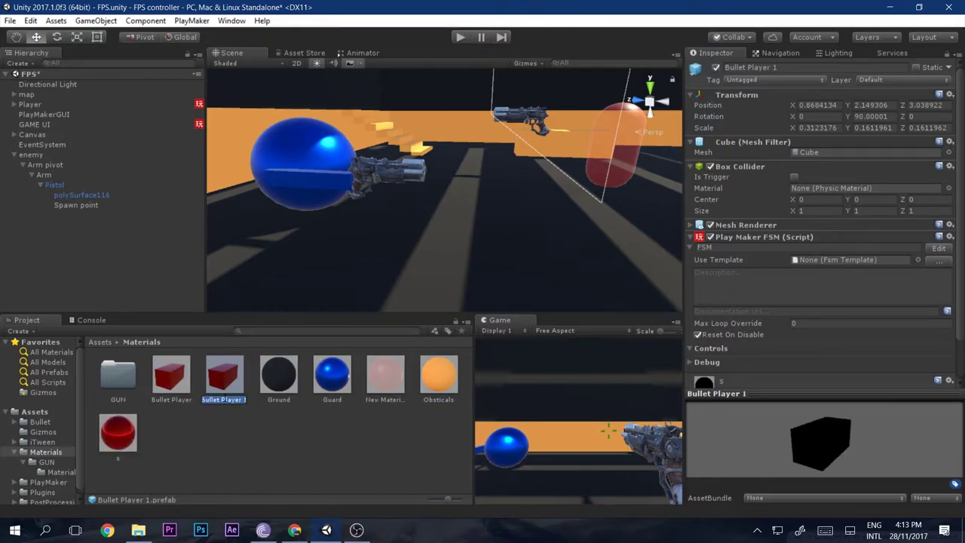
{"action": "left_click", "coordinate": [226, 400]}
{"action": "key", "text": "BackSpace"}
{"action": "key", "text": "BackSpace"}
{"action": "key", "text": "Return"}
{"action": "left_click", "coordinate": [238, 400]}
{"action": "double_click", "coordinate": [226, 400]}
{"action": "left_click_drag", "start_coordinate": [225, 399], "coordinate": [259, 401]}
{"action": "key", "text": "BackSpace"}
{"action": "type", "text": "enemy"}
{"action": "key", "text": "Return"}
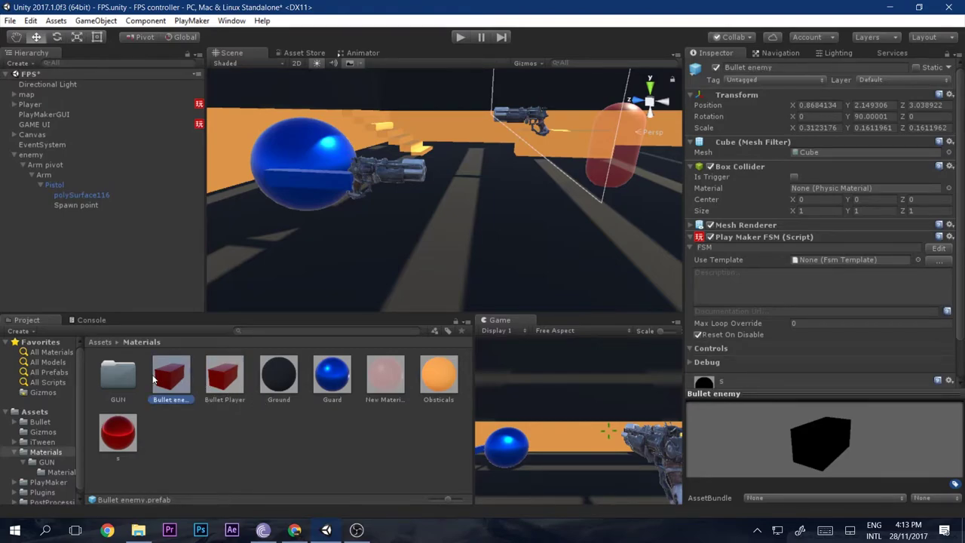
- Replace the red material on the Bullet enemy prefab with the blue Guard material
{"action": "left_click", "coordinate": [224, 375]}
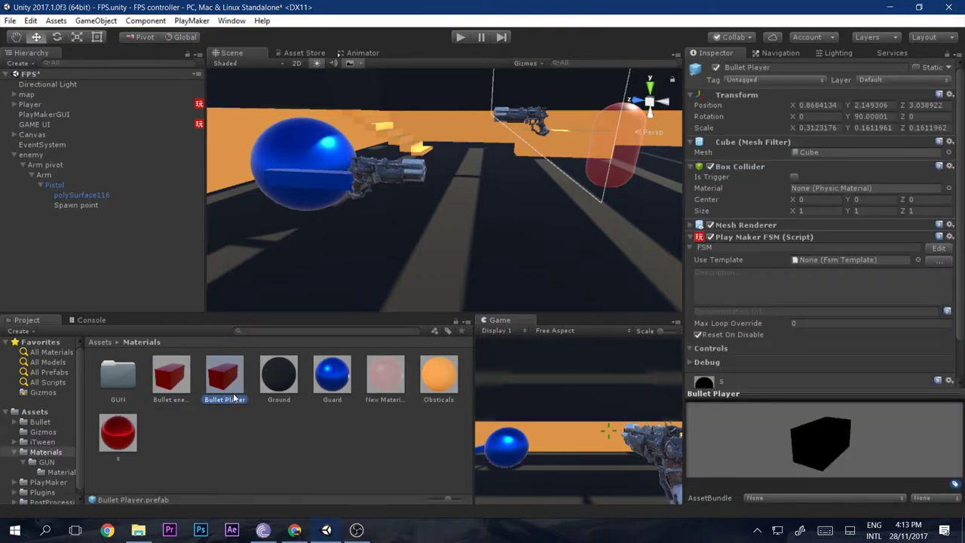
{"action": "left_click", "coordinate": [171, 377]}
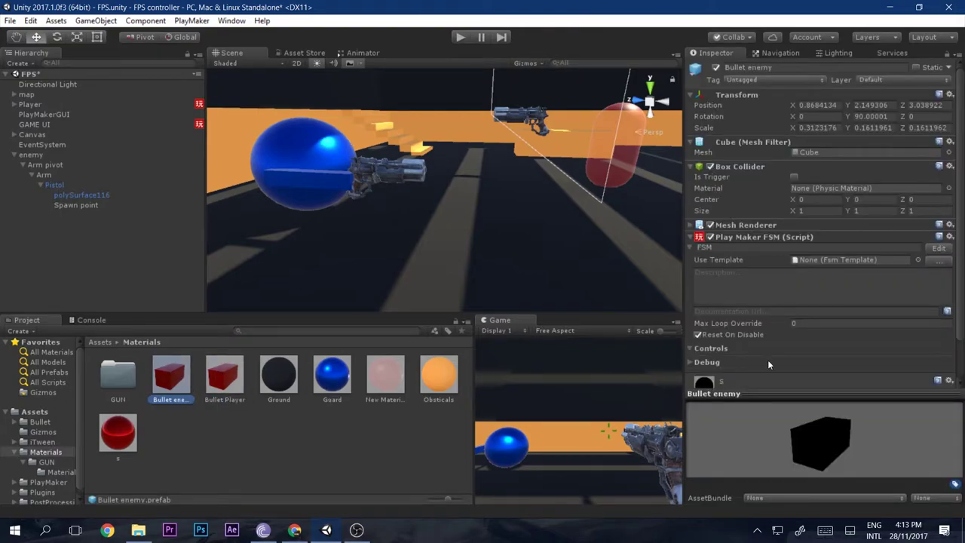
{"action": "scroll", "coordinate": [792, 358], "scroll_direction": "down", "scroll_amount": 1}
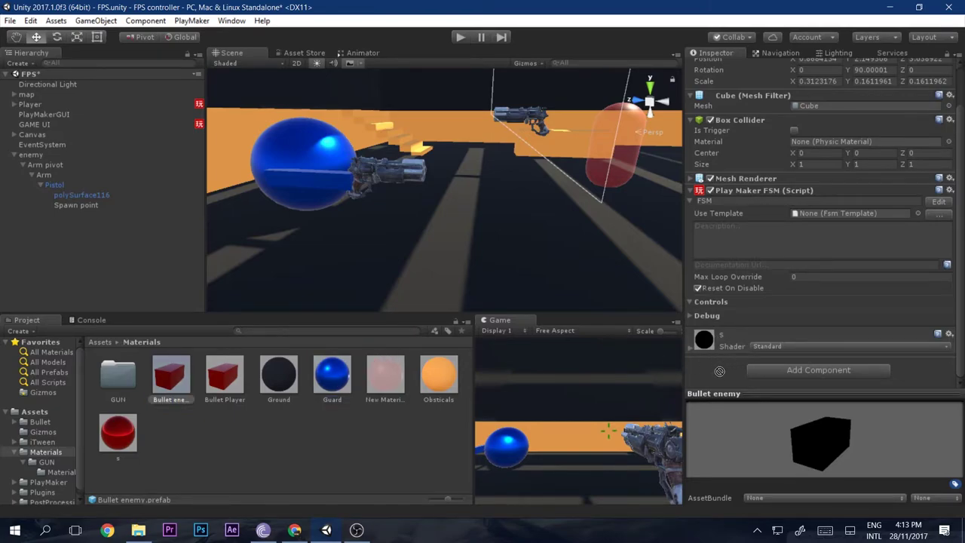
{"action": "left_click_drag", "start_coordinate": [745, 329], "coordinate": [802, 262]}
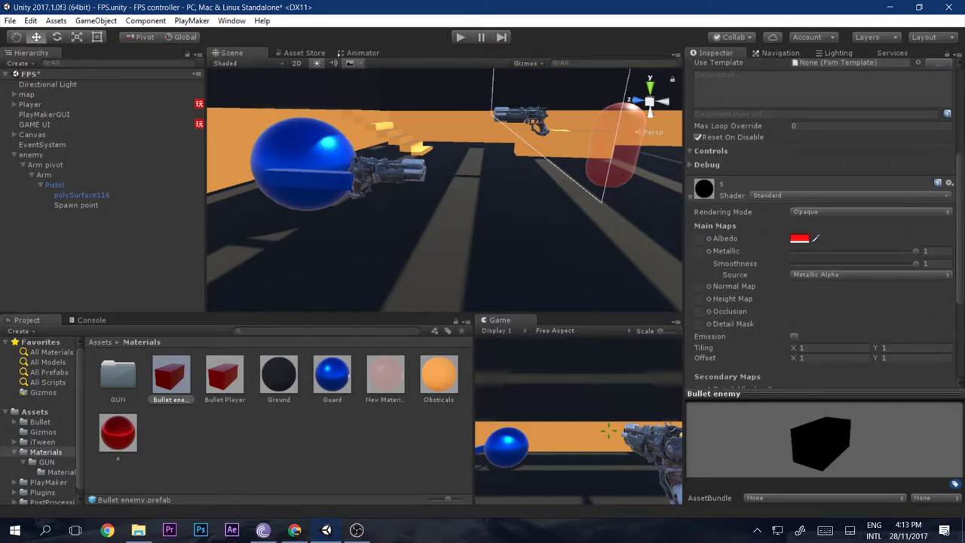
{"action": "left_click", "coordinate": [949, 182]}
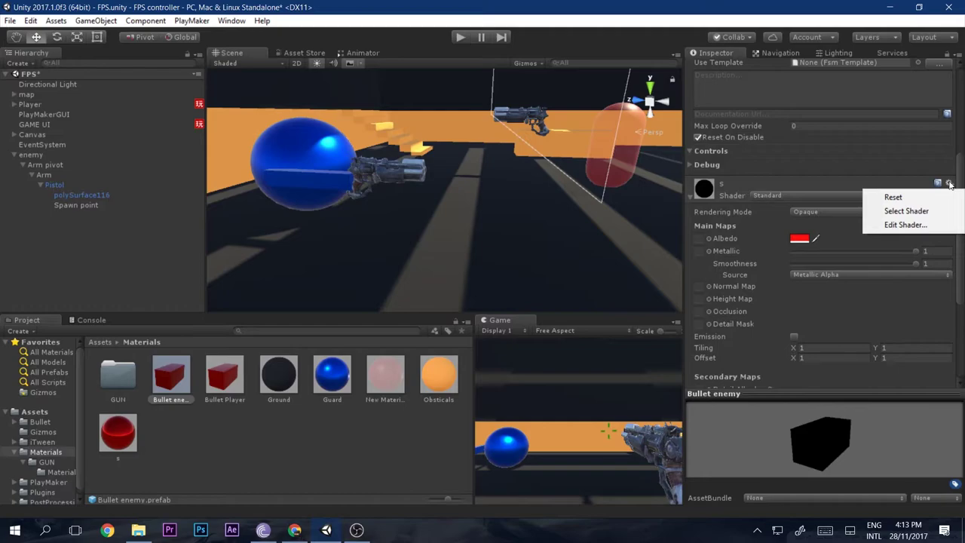
{"action": "left_click", "coordinate": [342, 396]}
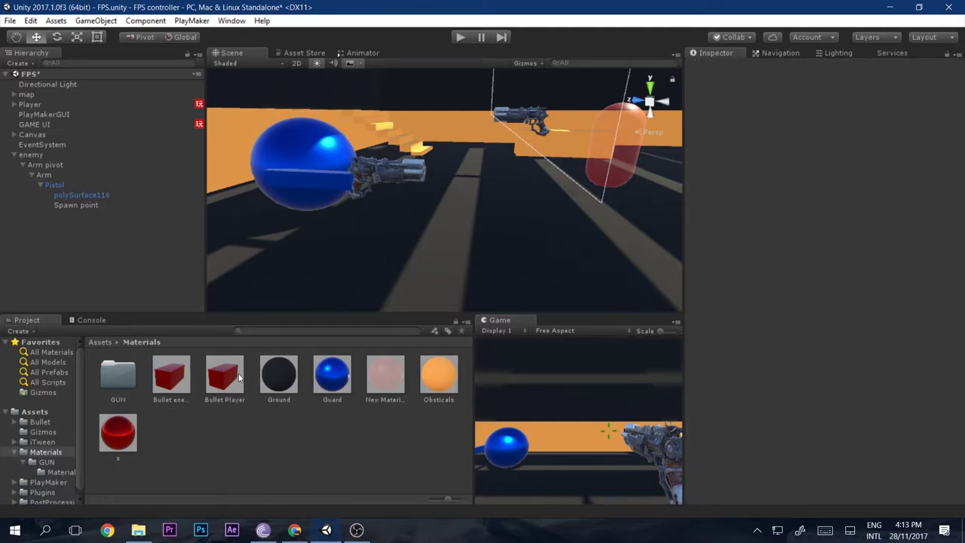
{"action": "left_click", "coordinate": [188, 382]}
{"action": "left_click_drag", "start_coordinate": [809, 424], "coordinate": [852, 427]}
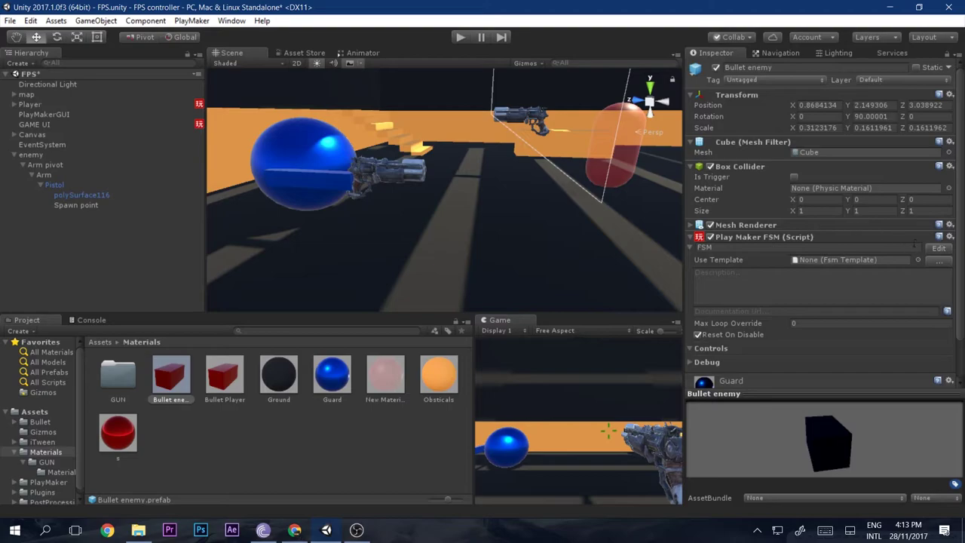
- Set the tag compared in State 2 of the Bullet enemy FSM to Player and close the FSM editor
{"action": "left_click", "coordinate": [939, 248]}
{"action": "left_click_drag", "start_coordinate": [582, 154], "coordinate": [604, 131]}
{"action": "left_click", "coordinate": [379, 243]}
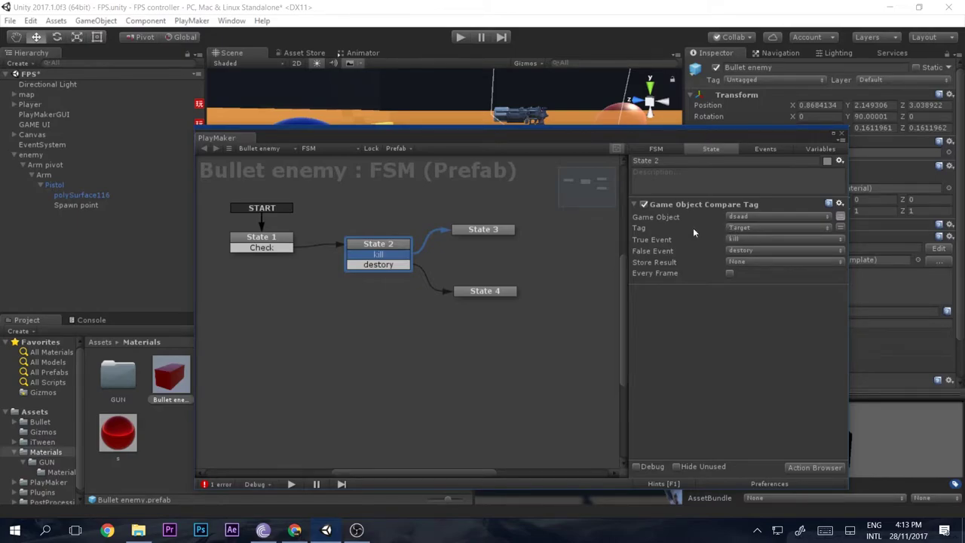
{"action": "left_click", "coordinate": [748, 229]}
{"action": "left_click", "coordinate": [758, 310]}
{"action": "left_click", "coordinate": [842, 135]}
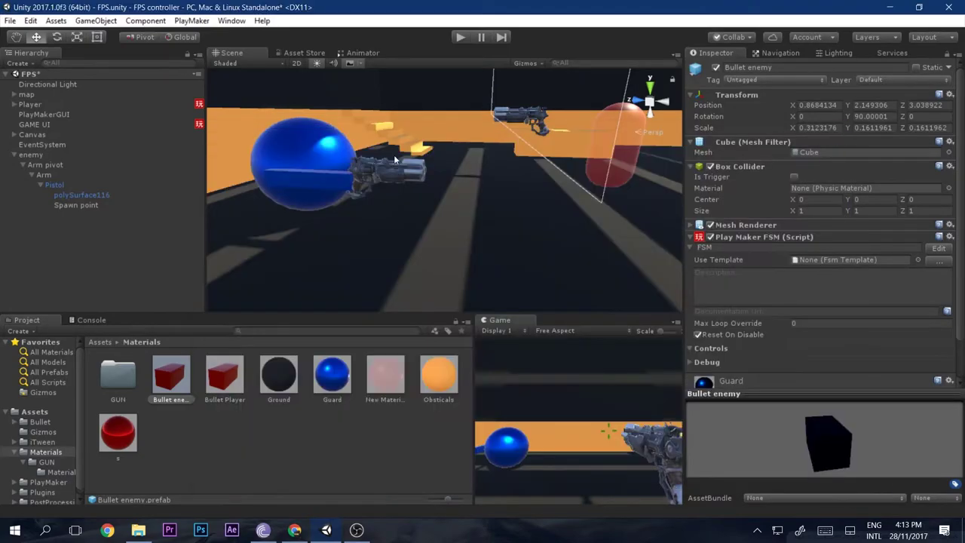
- Check that the Player object is assigned the Player tag
{"action": "left_click", "coordinate": [32, 105]}
{"action": "left_click", "coordinate": [769, 79]}
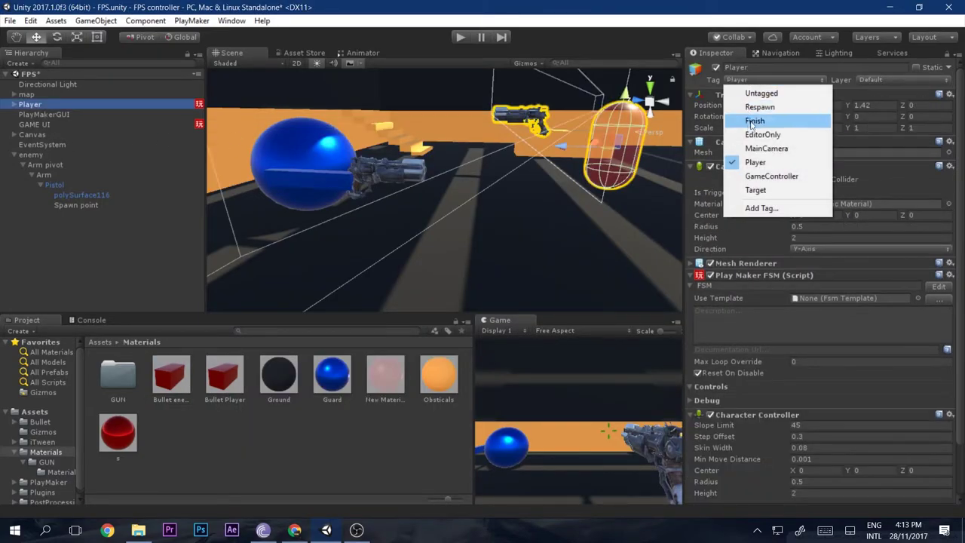
{"action": "left_click", "coordinate": [756, 162]}
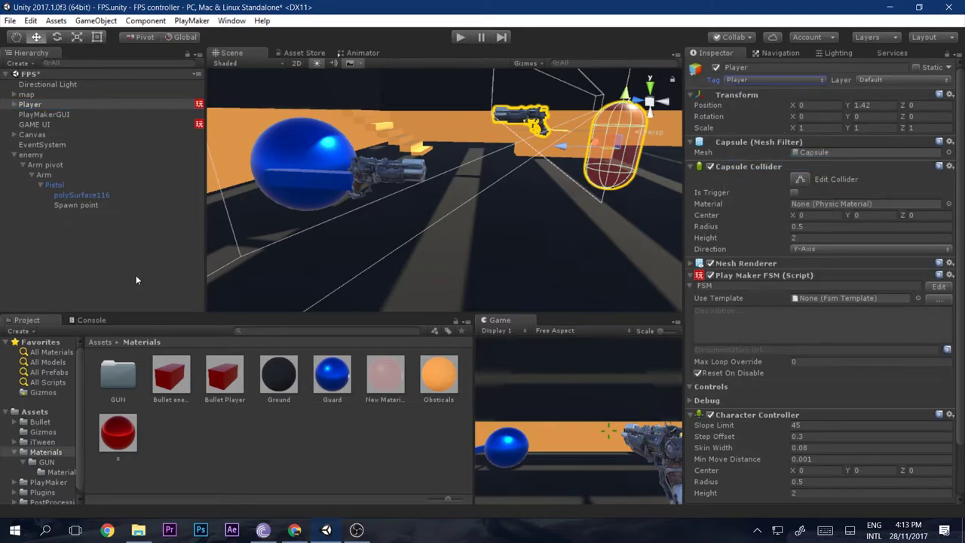
- Assign the Bullet enemy prefab as the game object of the Create Object action in the Pistol FSM's State 2
{"action": "left_click", "coordinate": [57, 184]}
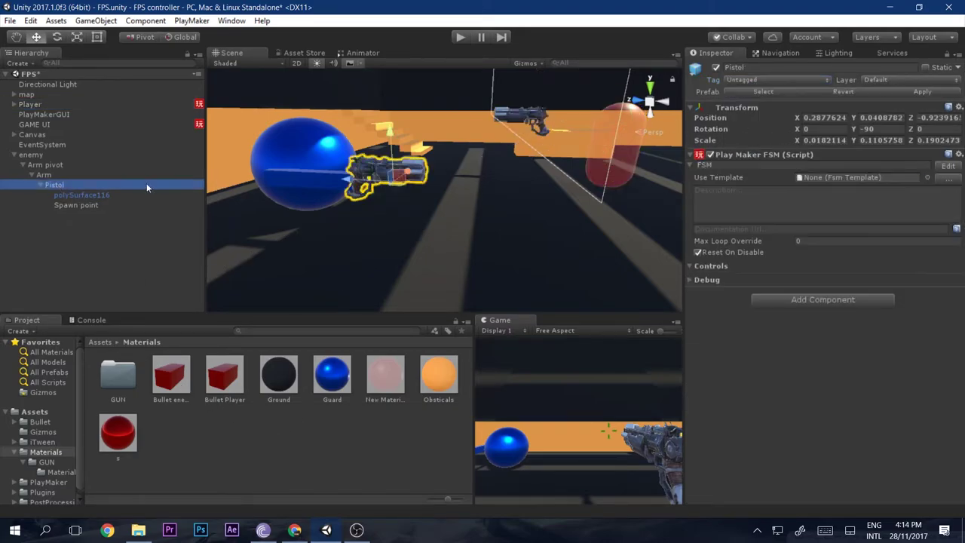
{"action": "left_click", "coordinate": [948, 165]}
{"action": "left_click", "coordinate": [495, 244]}
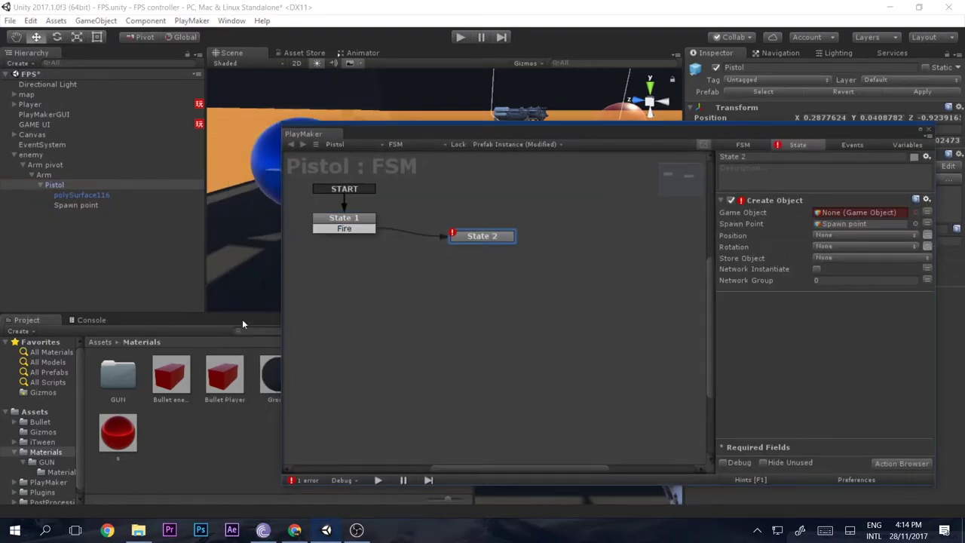
{"action": "left_click_drag", "start_coordinate": [179, 377], "coordinate": [850, 213]}
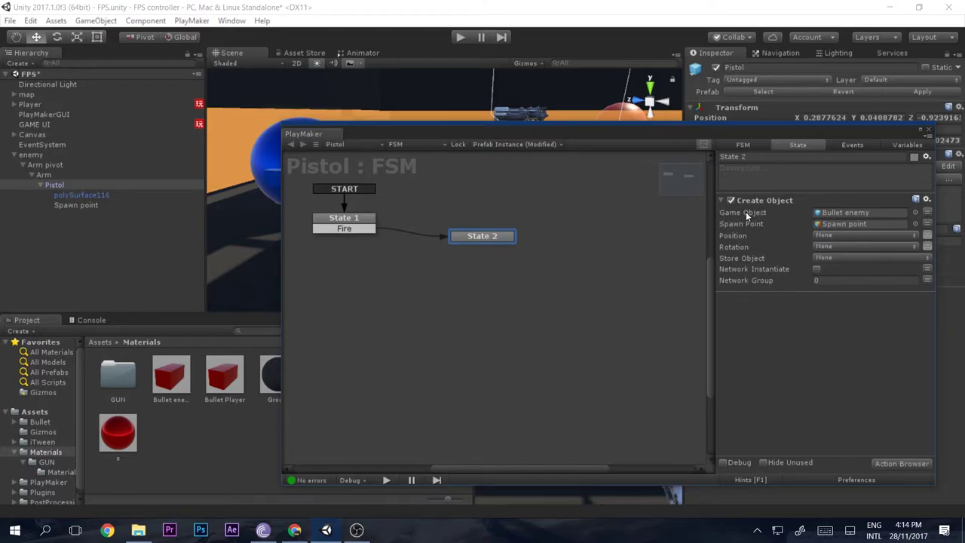
{"action": "left_click_drag", "start_coordinate": [811, 129], "coordinate": [720, 89]}
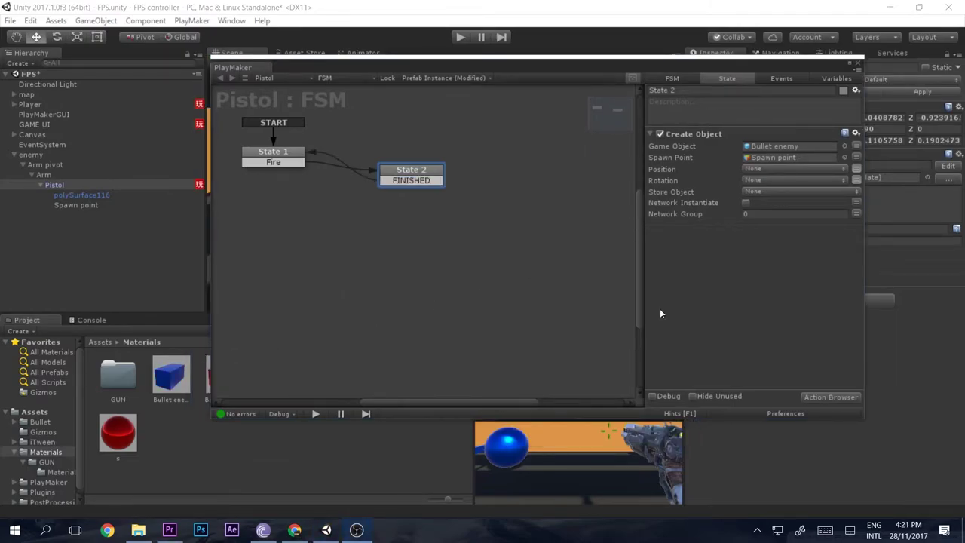
- Add a Next Frame Event action to the Pistol FSM's State 2 that sends the FINISHED event
{"action": "right_click", "coordinate": [797, 240]}
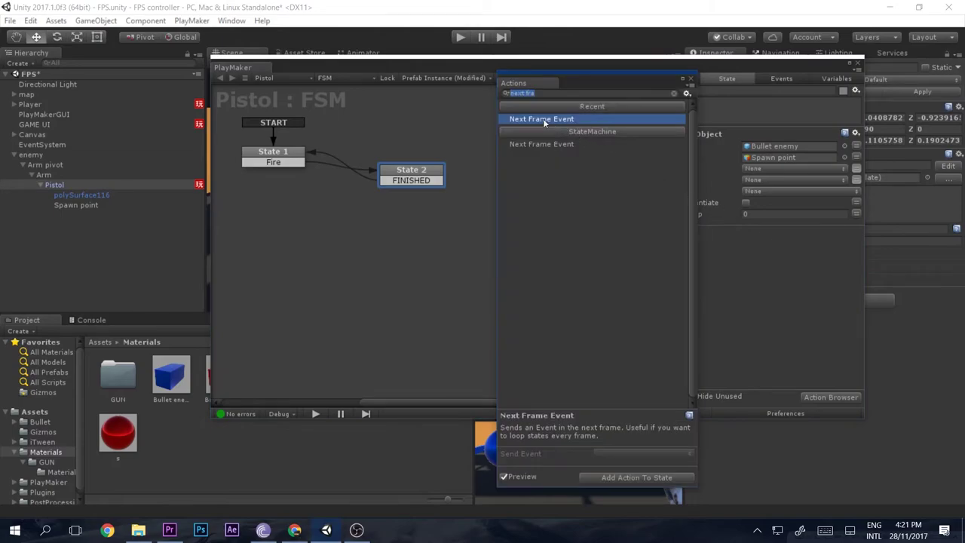
{"action": "double_click", "coordinate": [612, 120]}
{"action": "left_click", "coordinate": [690, 79]}
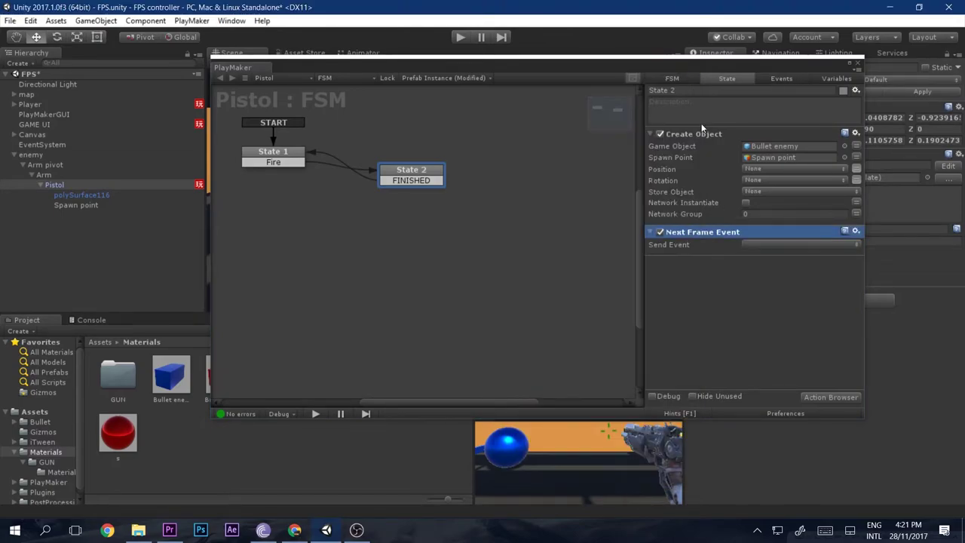
{"action": "left_click", "coordinate": [760, 246]}
{"action": "left_click", "coordinate": [768, 270]}
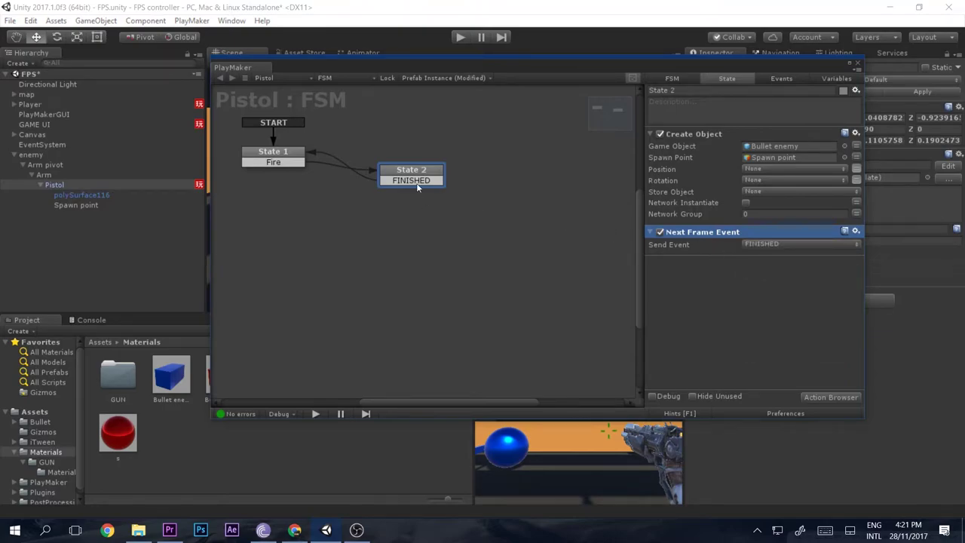
- Link State 2's FINISHED transition to State 1, shift State 2 slightly upward in the graph, and close the FSM editor
{"action": "left_click_drag", "start_coordinate": [392, 182], "coordinate": [312, 163]}
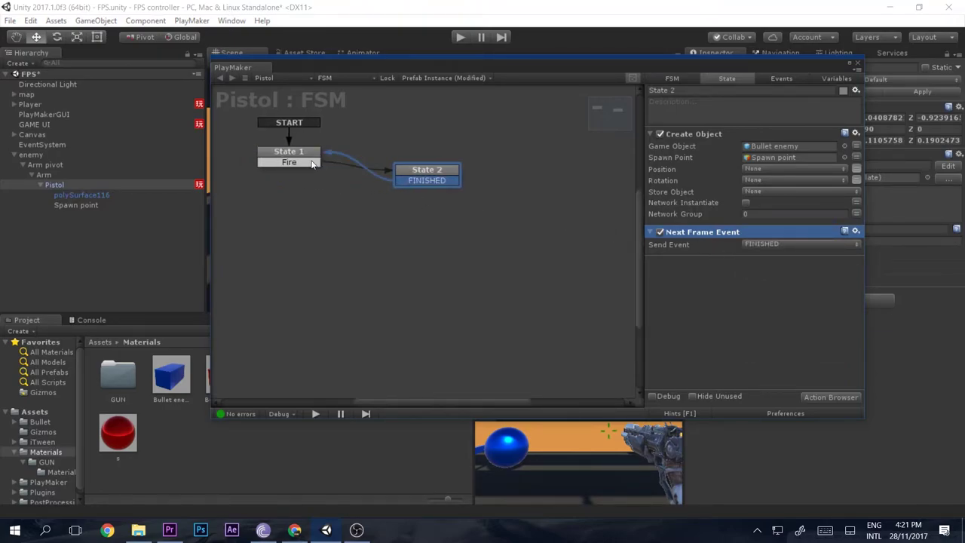
{"action": "left_click_drag", "start_coordinate": [434, 170], "coordinate": [444, 159]}
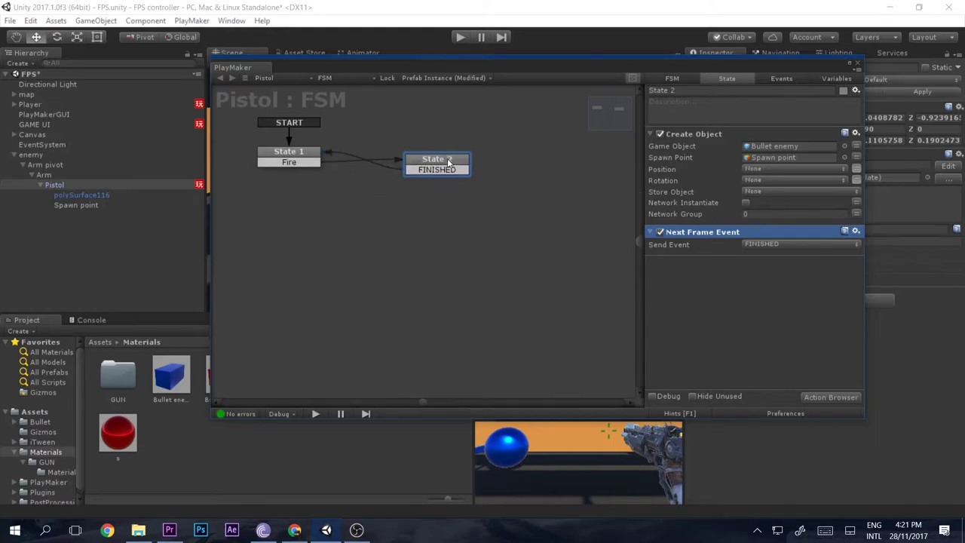
{"action": "left_click", "coordinate": [858, 65]}
- Play-test the scene in the maximized game view by backing the player away from the enemy, and stop the test
{"action": "key", "text": "shift+space"}
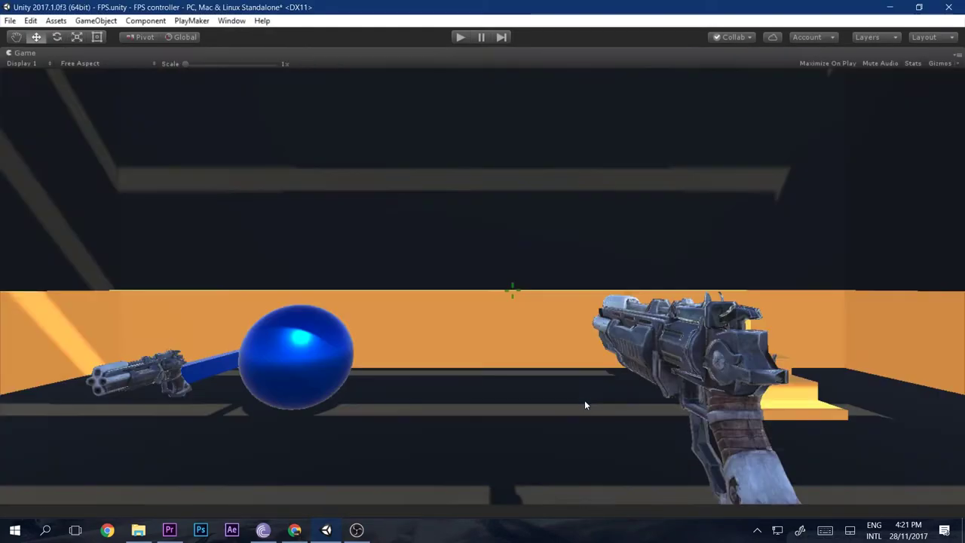
{"action": "left_click", "coordinate": [456, 39]}
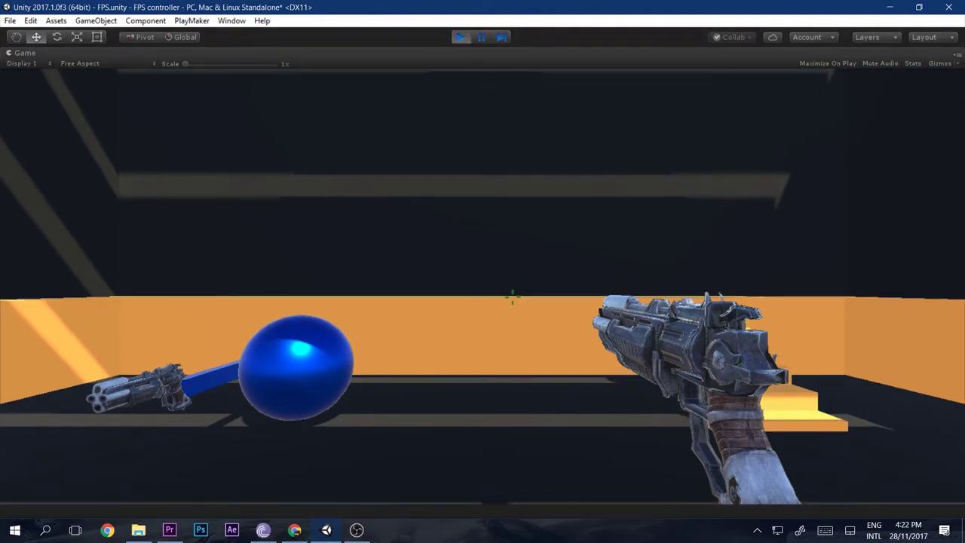
{"action": "key", "text": "s"}
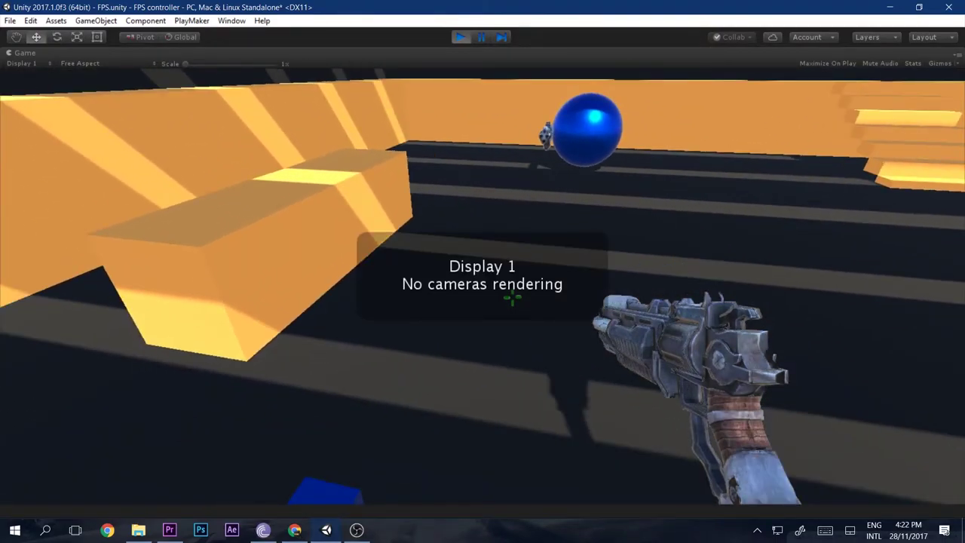
{"action": "left_click", "coordinate": [457, 36]}
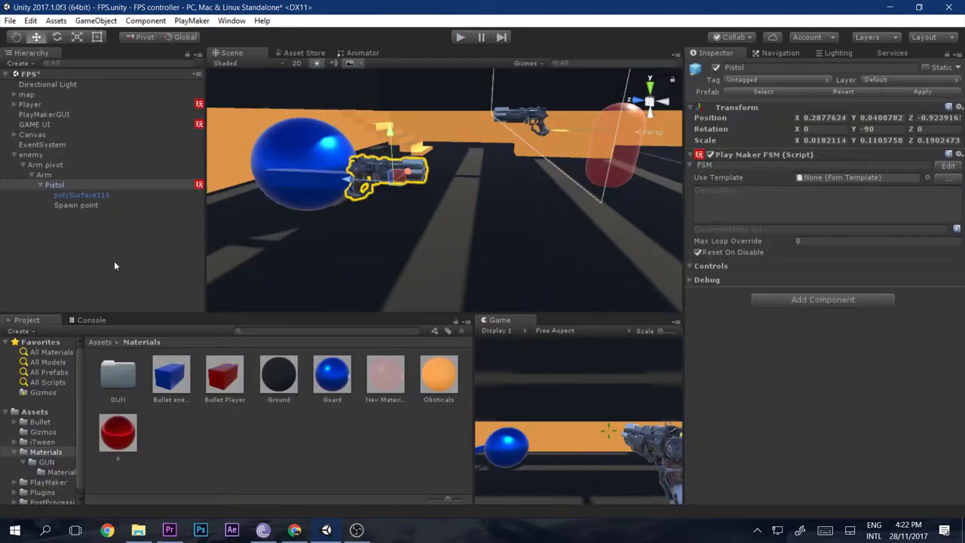
- Delete the Destroy Object action from State 3 of the Bullet enemy FSM
{"action": "left_click", "coordinate": [185, 384]}
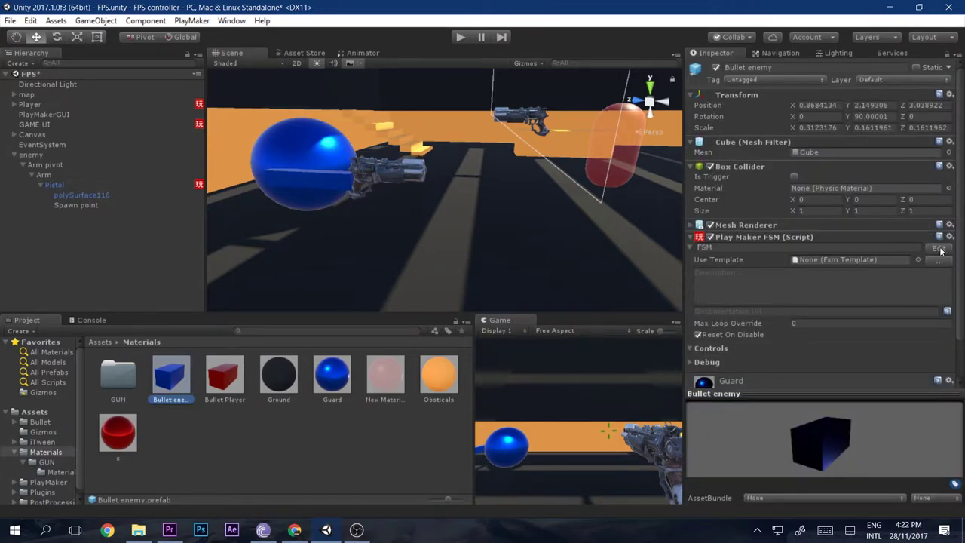
{"action": "left_click", "coordinate": [939, 249]}
{"action": "left_click", "coordinate": [510, 158]}
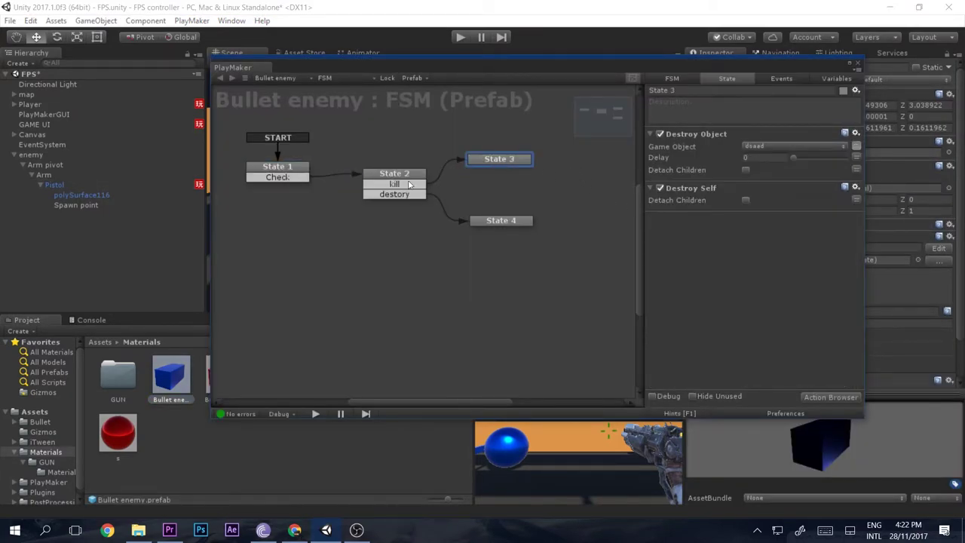
{"action": "left_click", "coordinate": [410, 184]}
{"action": "left_click", "coordinate": [495, 161]}
{"action": "left_click", "coordinate": [684, 133]}
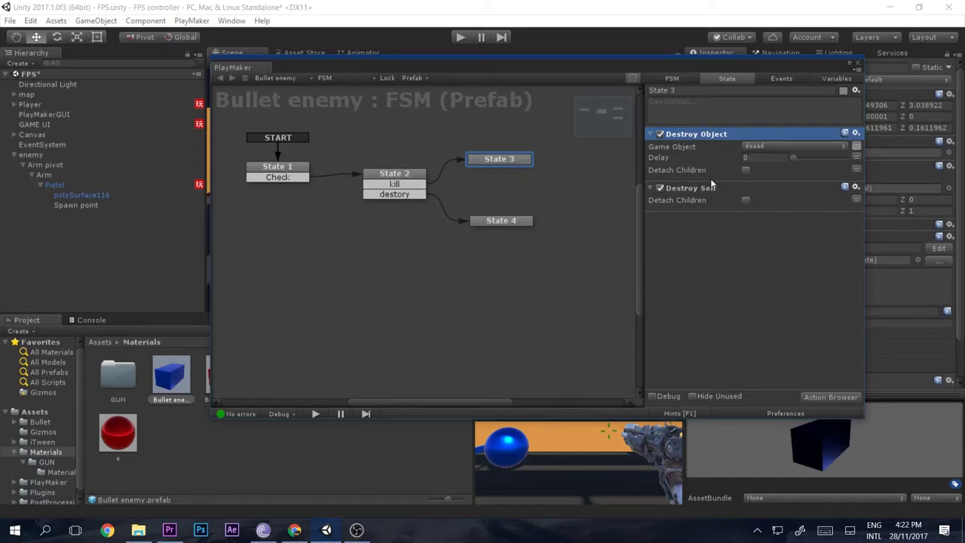
{"action": "key", "text": "Delete"}
- Add a Restart Level action to State 3 of the Bullet enemy FSM
{"action": "key", "text": "grave"}
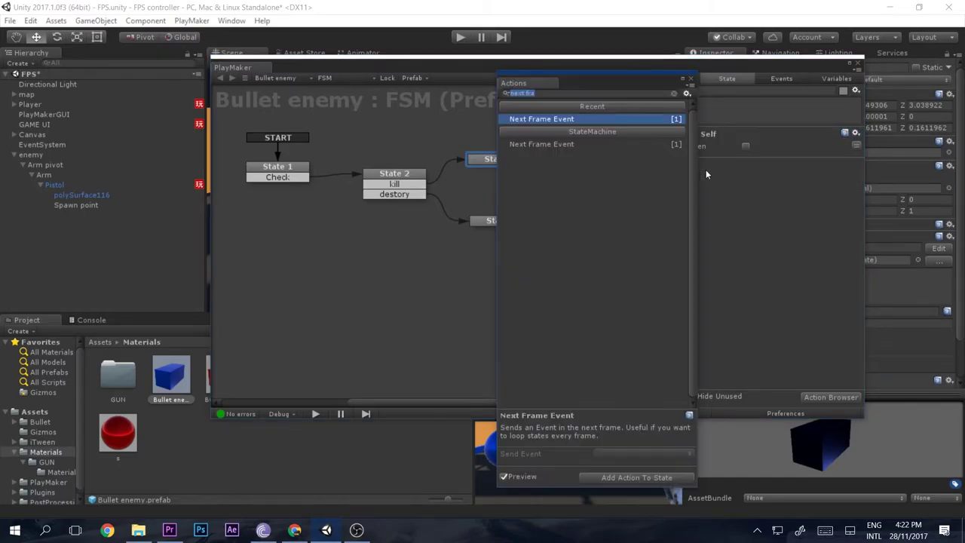
{"action": "type", "text": "rest"}
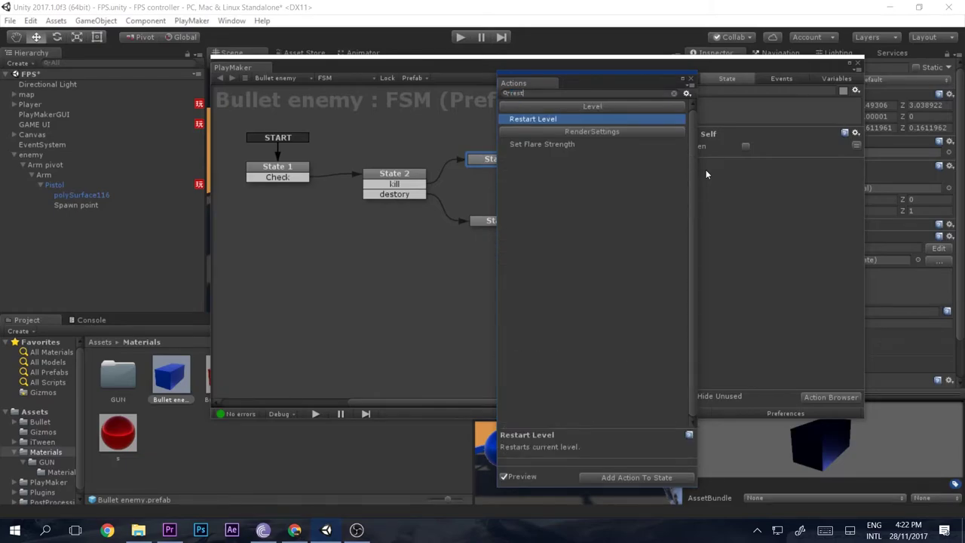
{"action": "key", "text": "Return"}
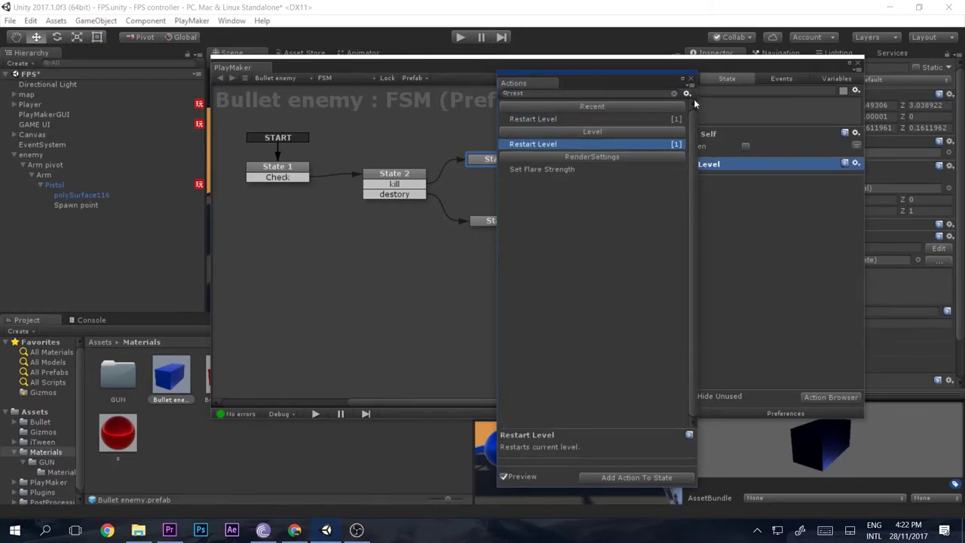
- Move the Restart Level action above Destroy Self in State 3 of the Bullet enemy FSM, with the action browser closed
{"action": "left_click", "coordinate": [692, 78]}
{"action": "mouse_move", "coordinate": [704, 165]}
{"action": "left_mouse_down"}
{"action": "mouse_move", "coordinate": [705, 136]}
{"action": "mouse_move", "coordinate": [687, 143]}
{"action": "mouse_move", "coordinate": [690, 176]}
{"action": "mouse_move", "coordinate": [692, 137]}
{"action": "mouse_move", "coordinate": [703, 162]}
{"action": "left_mouse_up"}
{"action": "left_click", "coordinate": [684, 153]}
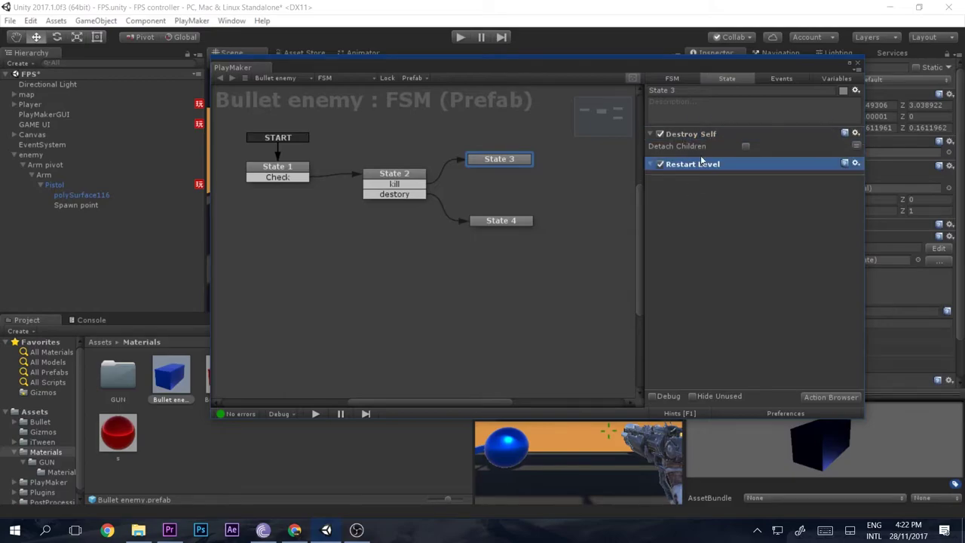
{"action": "left_click", "coordinate": [688, 136]}
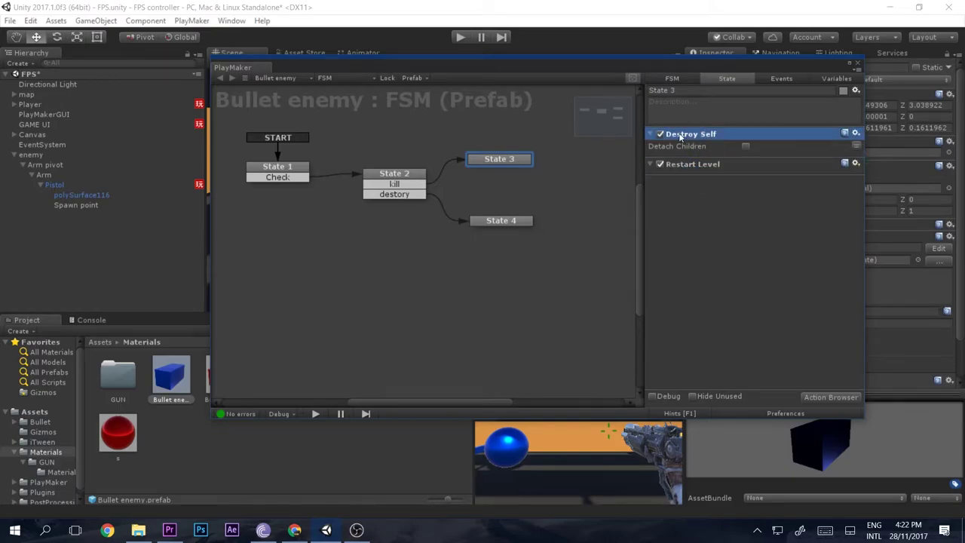
{"action": "left_click", "coordinate": [650, 133]}
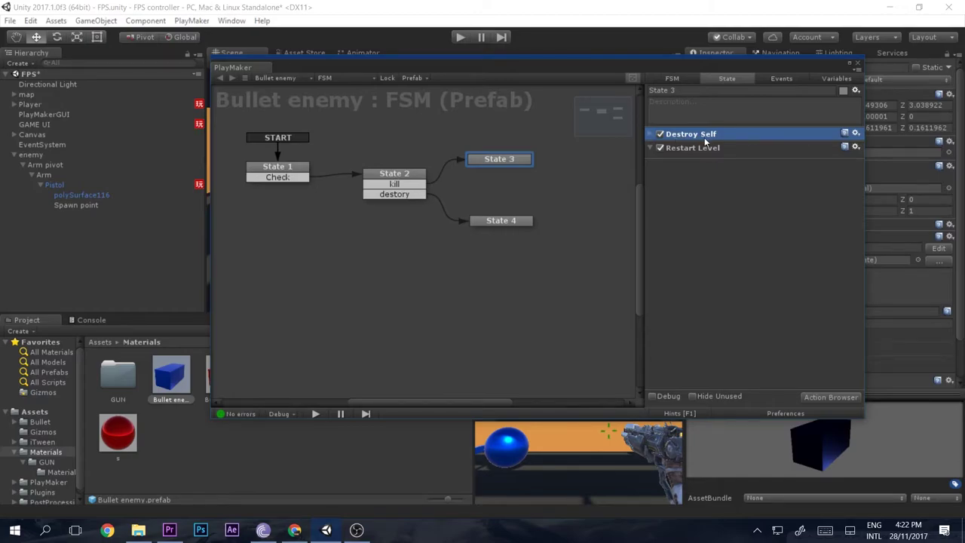
{"action": "left_click", "coordinate": [697, 149]}
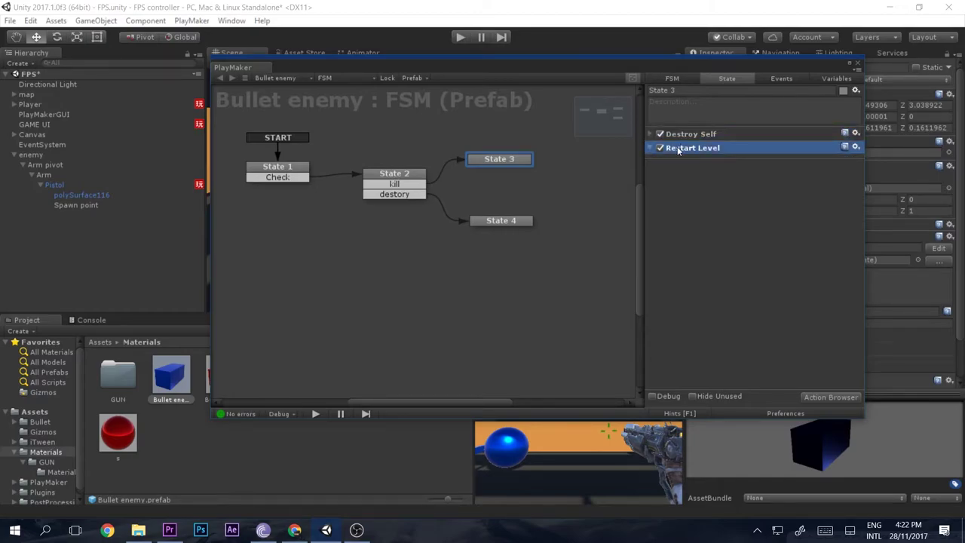
{"action": "left_click_drag", "start_coordinate": [687, 148], "coordinate": [686, 132]}
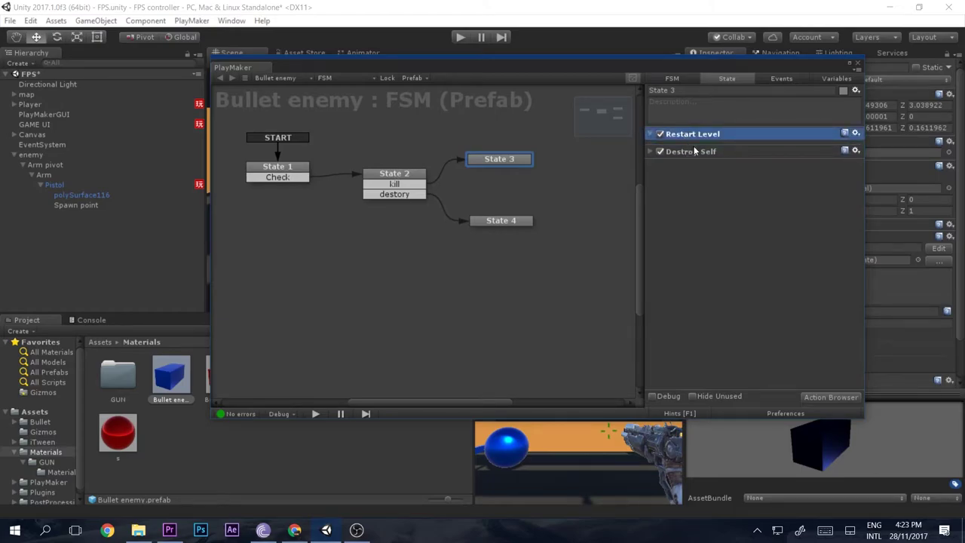
{"action": "left_click", "coordinate": [690, 152]}
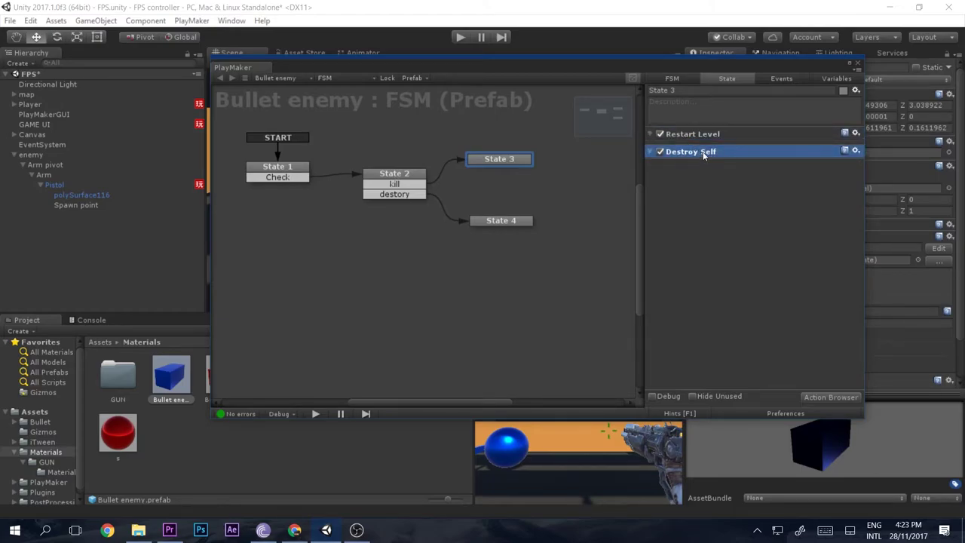
- Collapse State 3's Restart Level action, review States 4 and 3, and close the FSM editor
{"action": "left_click", "coordinate": [652, 139]}
{"action": "left_click", "coordinate": [651, 139]}
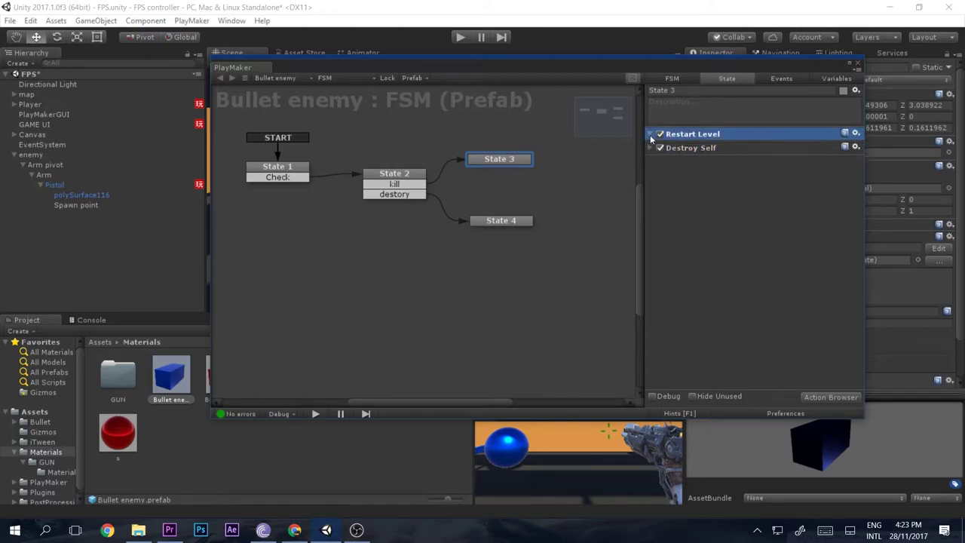
{"action": "left_click", "coordinate": [703, 150]}
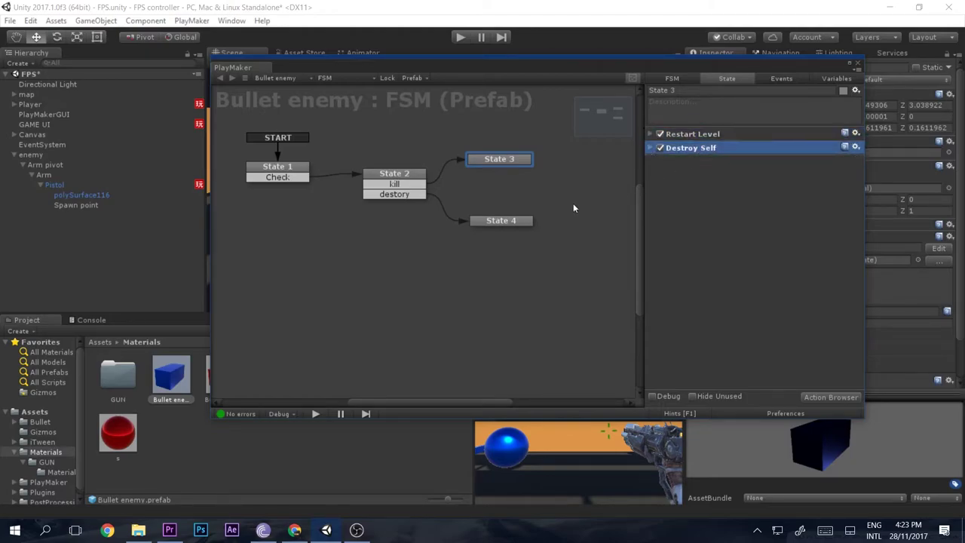
{"action": "left_click", "coordinate": [528, 220]}
{"action": "left_click", "coordinate": [520, 161]}
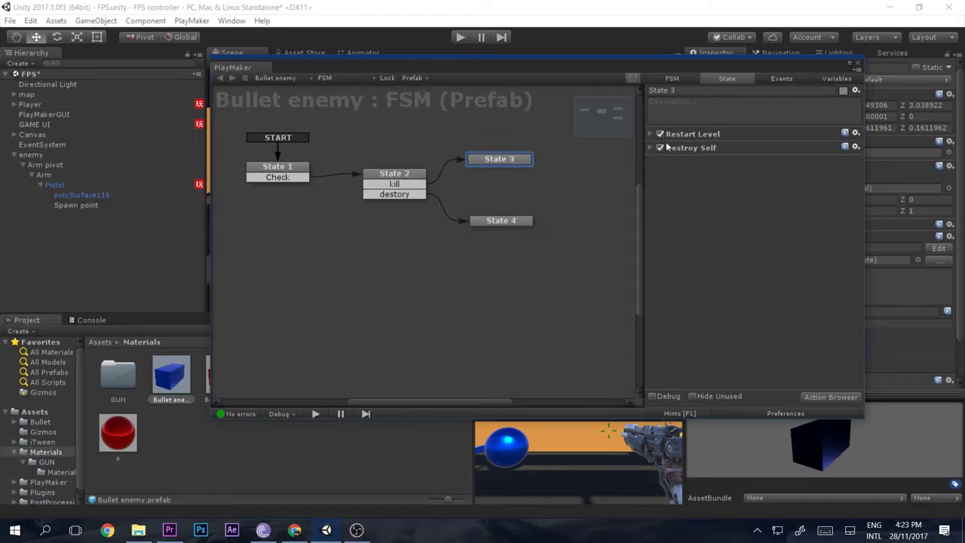
{"action": "left_click", "coordinate": [858, 64]}
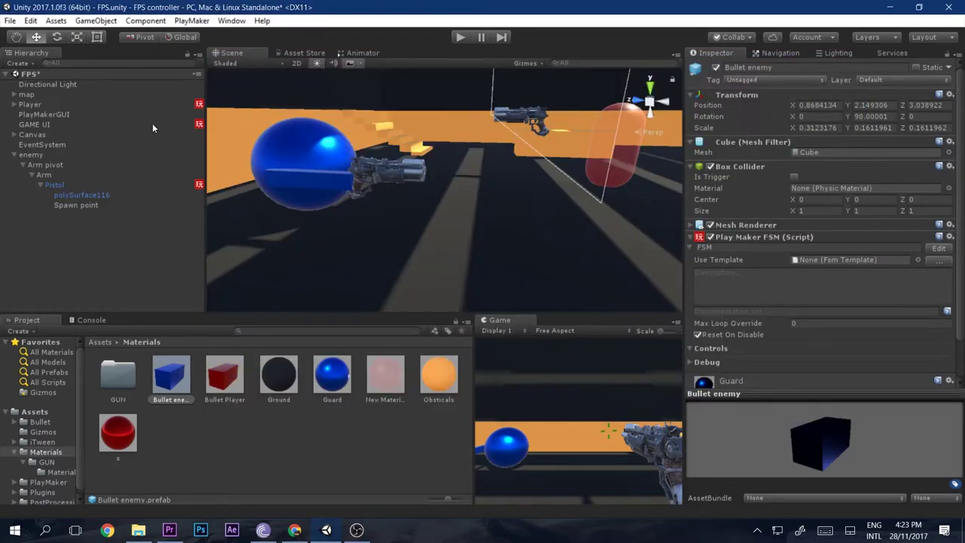
- Add the open FPS scene to the build's scene list and close the build settings
{"action": "left_click", "coordinate": [11, 21]}
{"action": "left_click", "coordinate": [46, 146]}
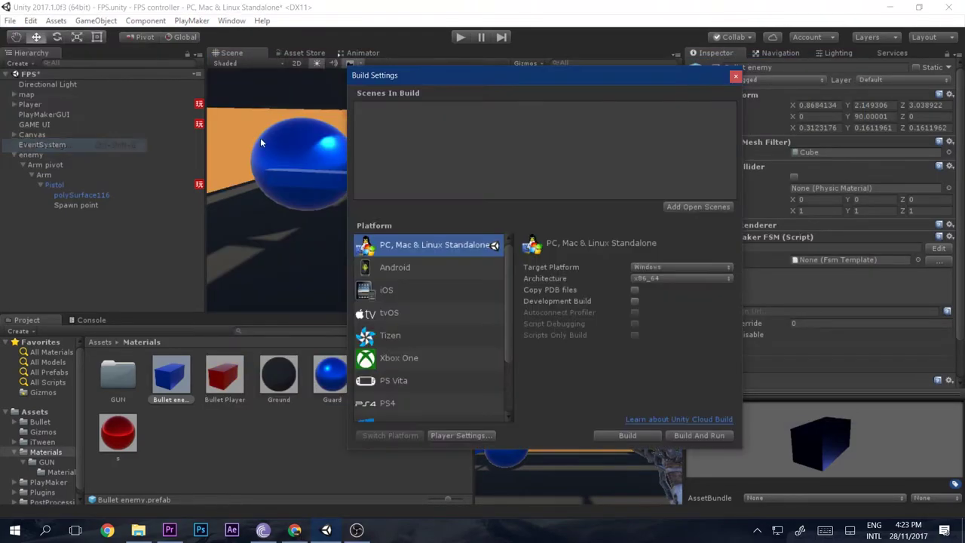
{"action": "left_click", "coordinate": [681, 208]}
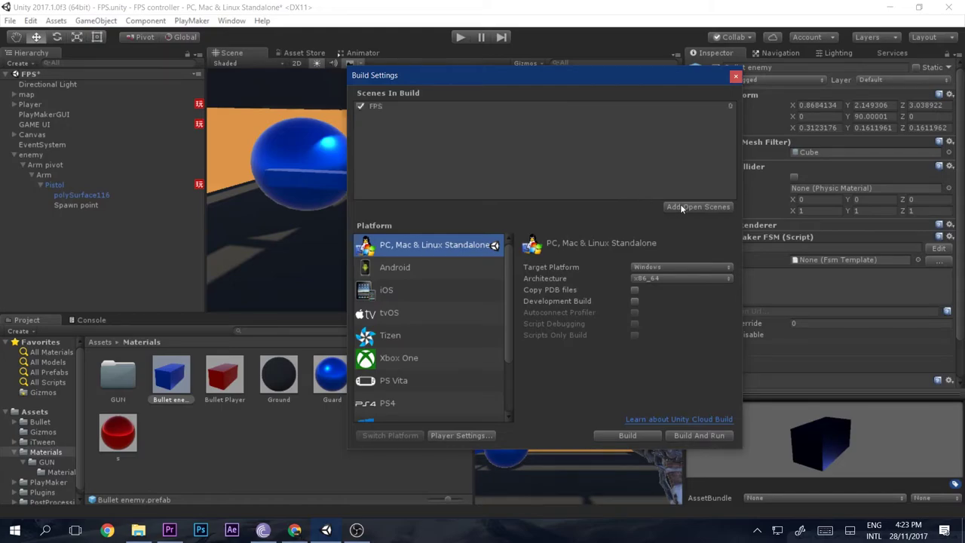
{"action": "left_click", "coordinate": [735, 77]}
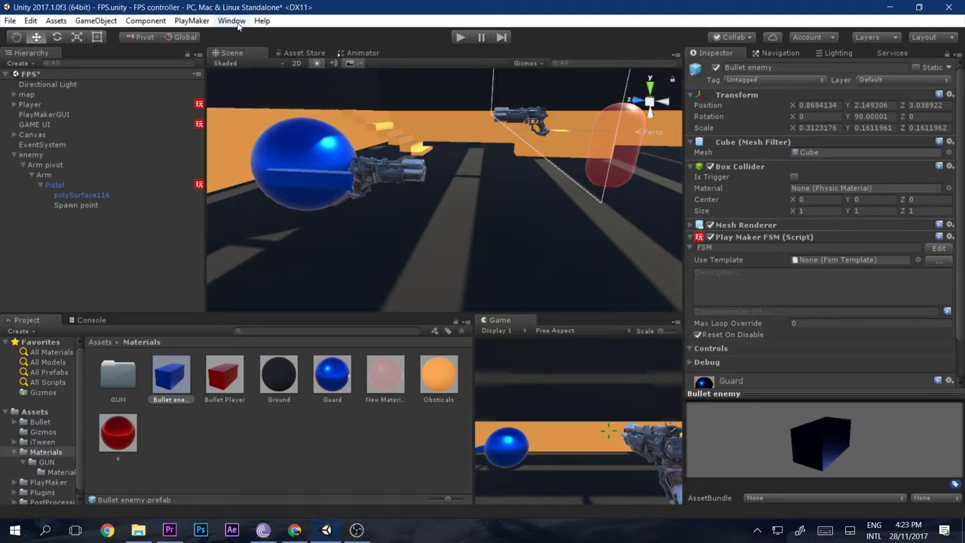
- Run the scene in the maximized game view to check the level restart, and stop the test
{"action": "key", "text": "shift+space"}
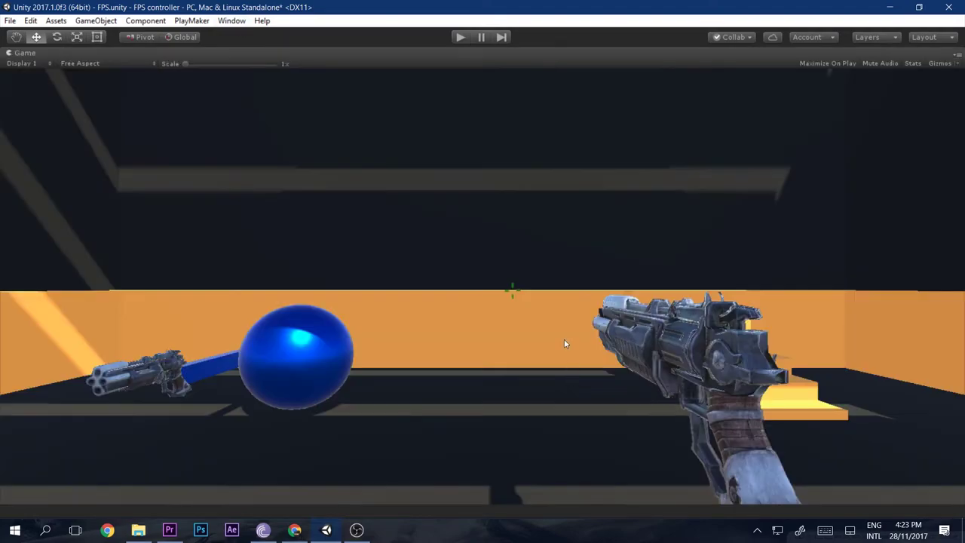
{"action": "left_click", "coordinate": [460, 37]}
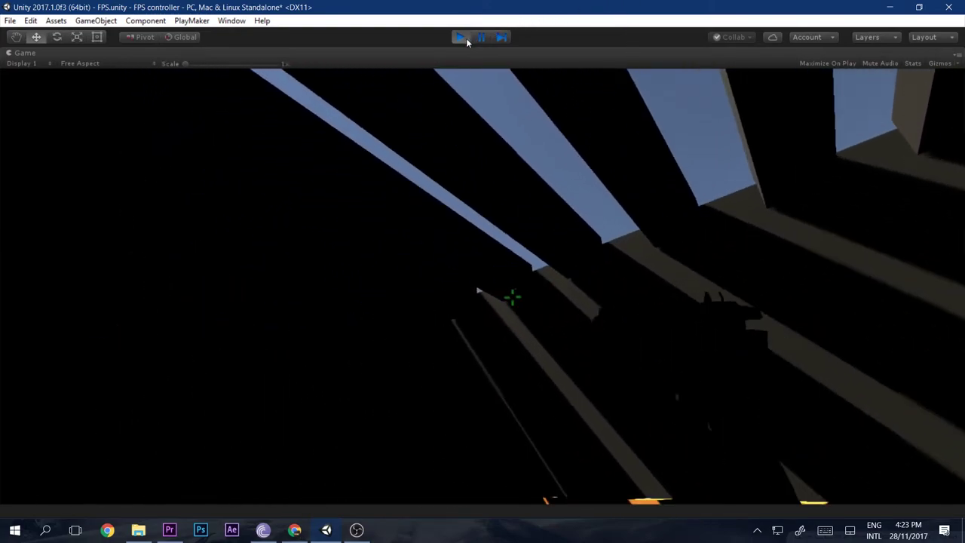
{"action": "left_click", "coordinate": [462, 37]}
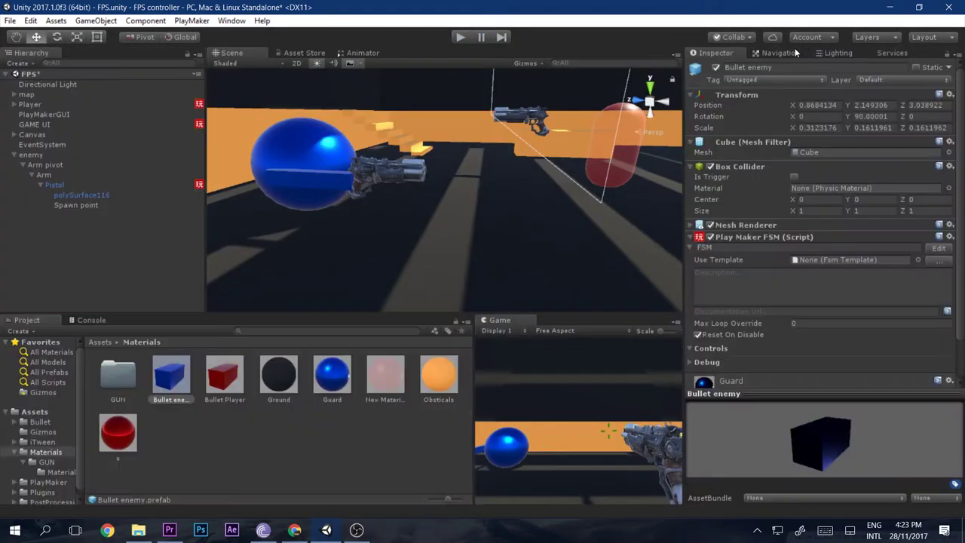
- Turn off automatic lighting generation for the scene and generate the lighting manually
{"action": "left_click", "coordinate": [837, 52]}
{"action": "scroll", "coordinate": [877, 273], "scroll_direction": "down", "scroll_amount": 5}
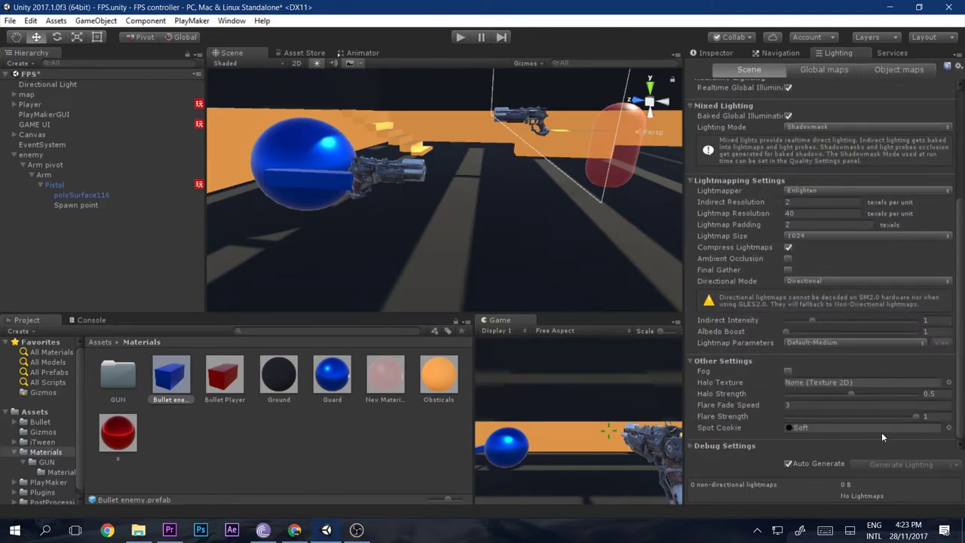
{"action": "left_click", "coordinate": [788, 464]}
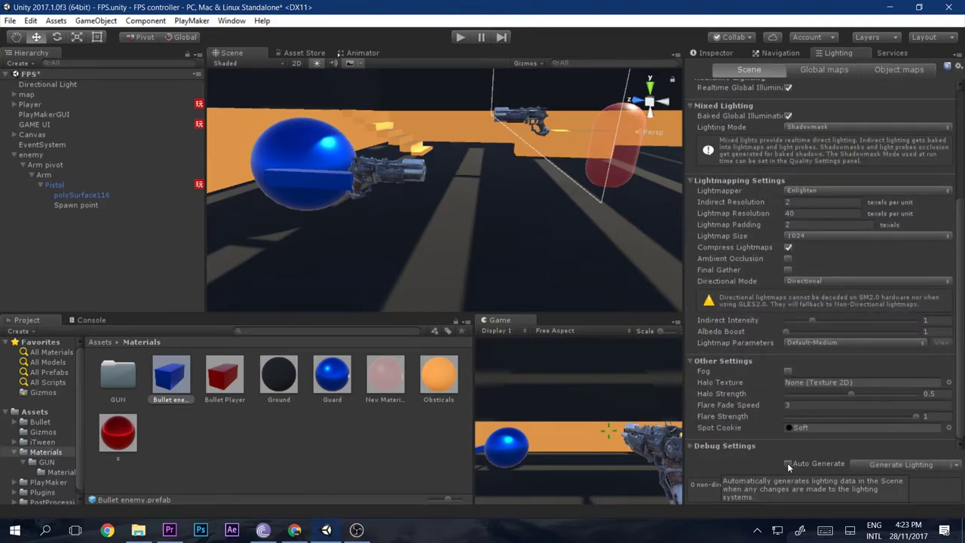
{"action": "left_click", "coordinate": [889, 465]}
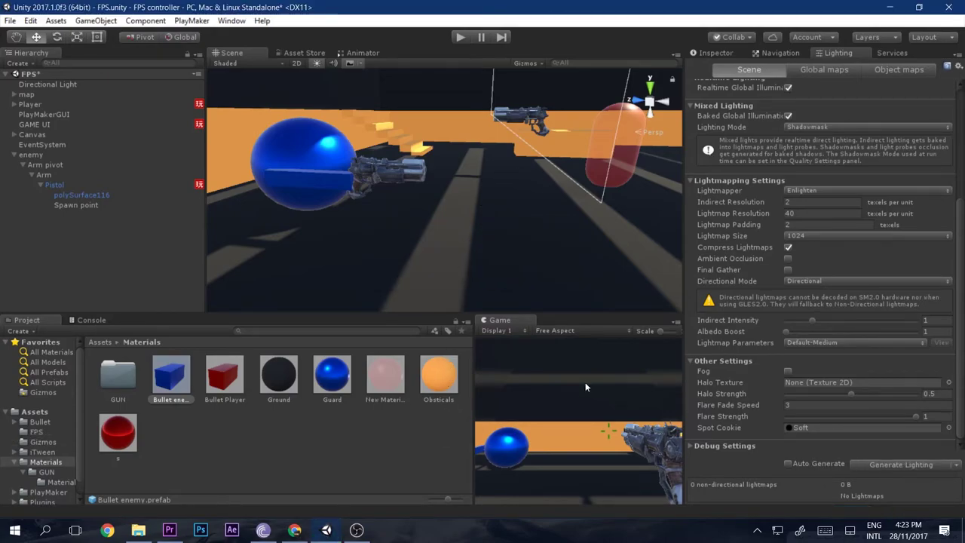
- Play-test the scene in the maximized game view by jumping and moving the player around the enemy, and stop the test
{"action": "key", "text": "shift+space"}
{"action": "left_click", "coordinate": [460, 37]}
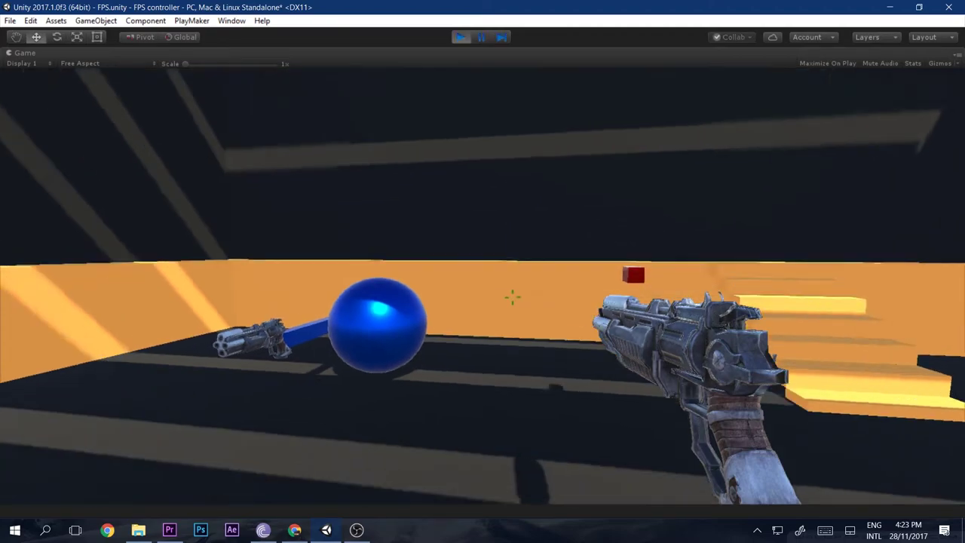
{"action": "key", "text": "a"}
{"action": "key", "text": "space"}
{"action": "key", "text": "d"}
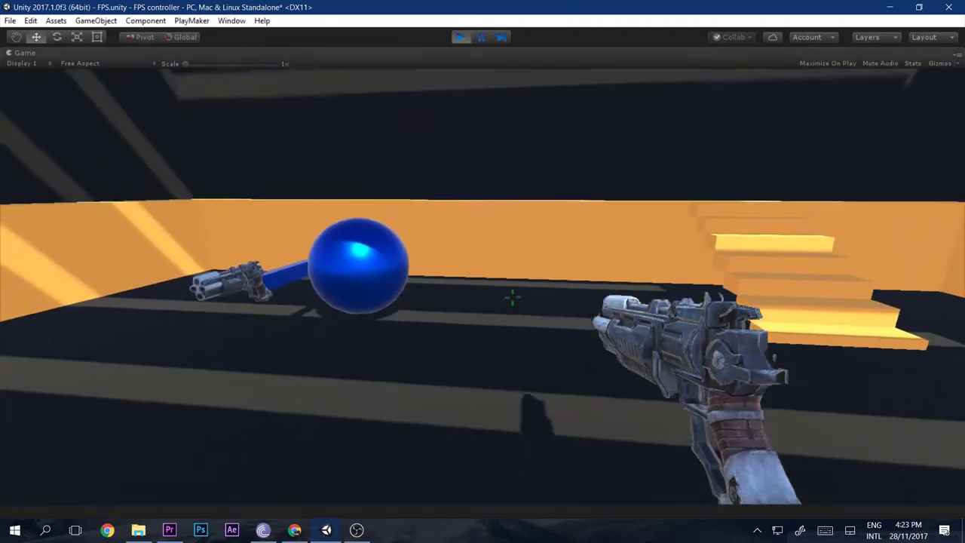
{"action": "key", "text": "w"}
{"action": "key", "text": "s"}
{"action": "key", "text": "s"}
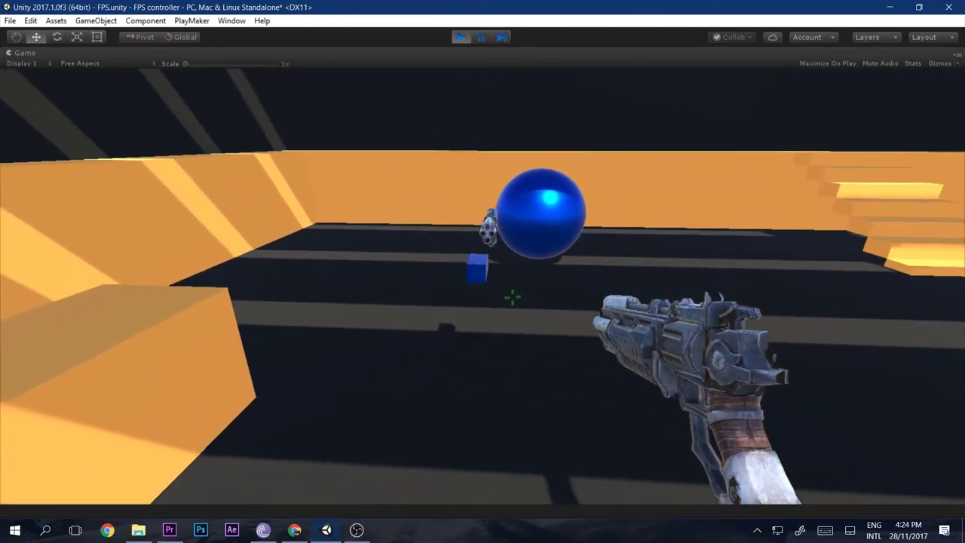
{"action": "key", "text": "w"}
{"action": "key", "text": "w"}
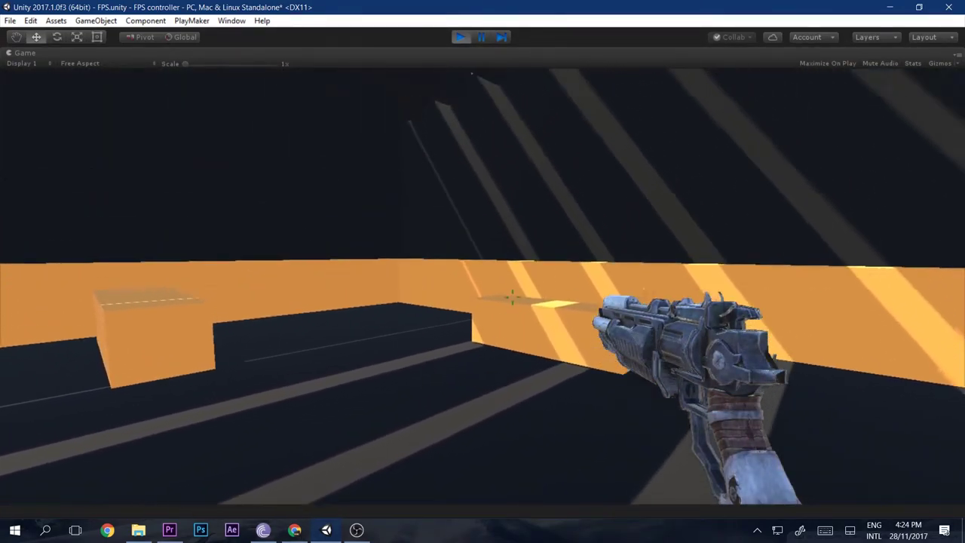
{"action": "key", "text": "Escape"}
{"action": "left_click", "coordinate": [461, 37]}
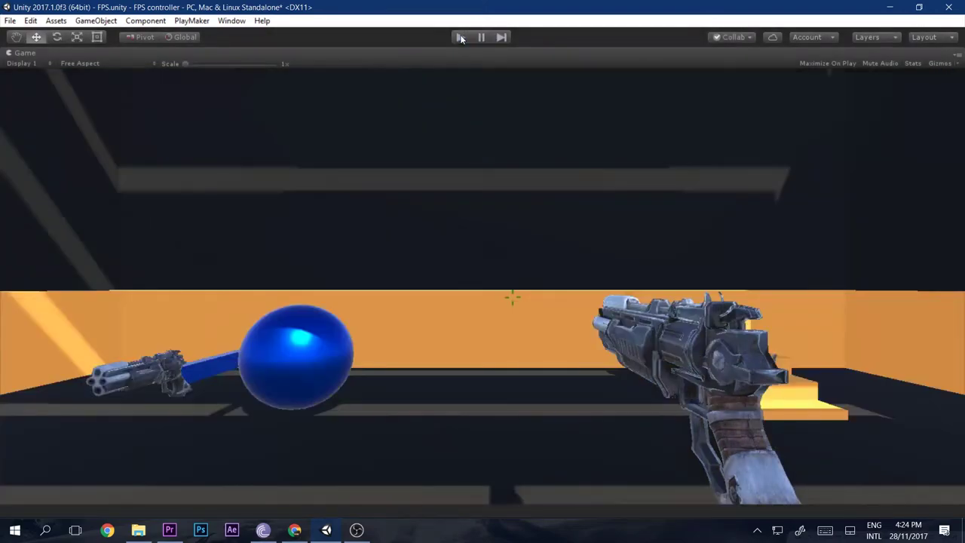
- Play-test again by backing the player away from the enemy, walking forward and firing the gun, and end the test
{"action": "left_click", "coordinate": [456, 37]}
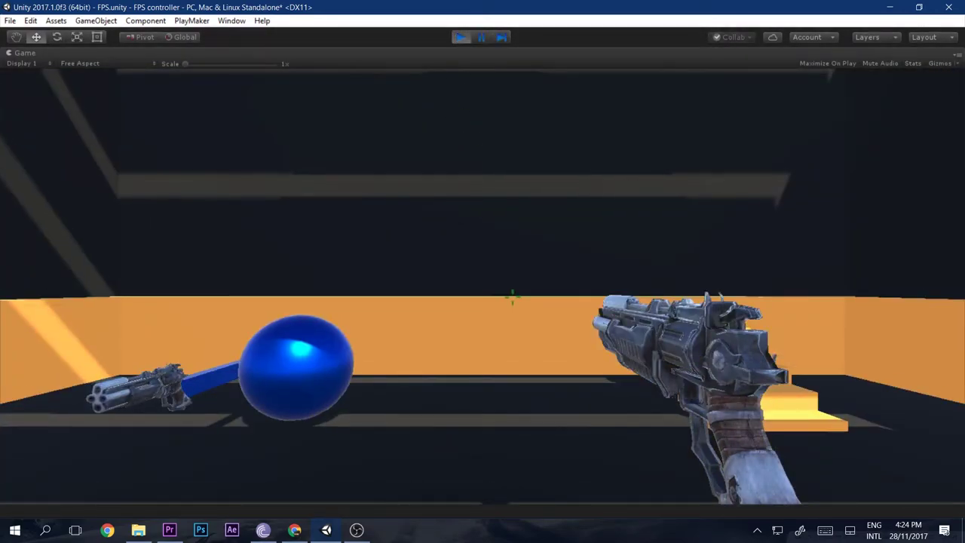
{"action": "key", "text": "s"}
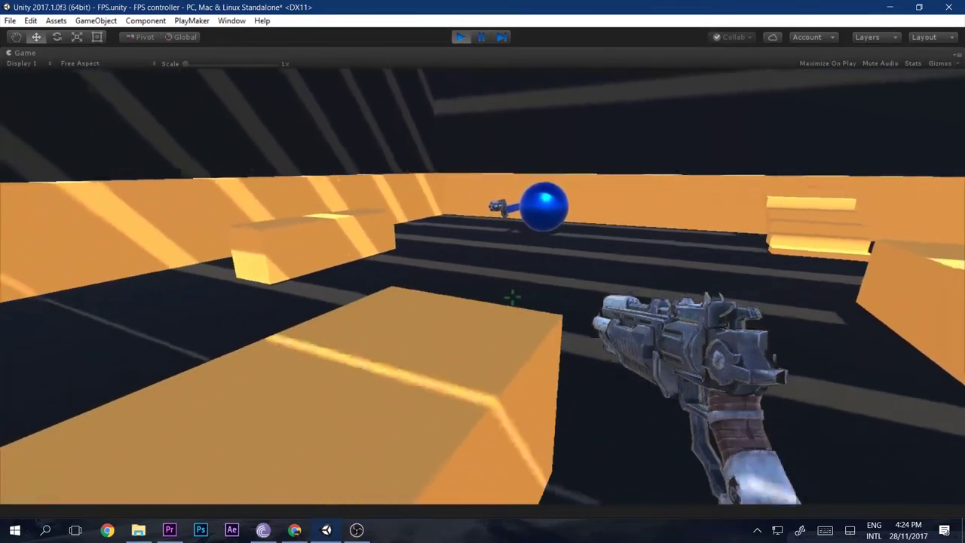
{"action": "key", "text": "s"}
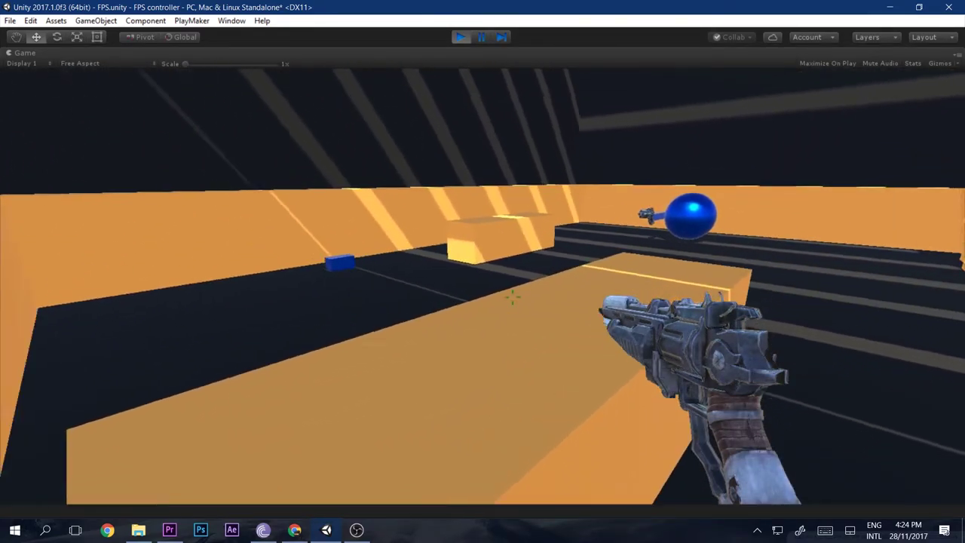
{"action": "key", "text": "w"}
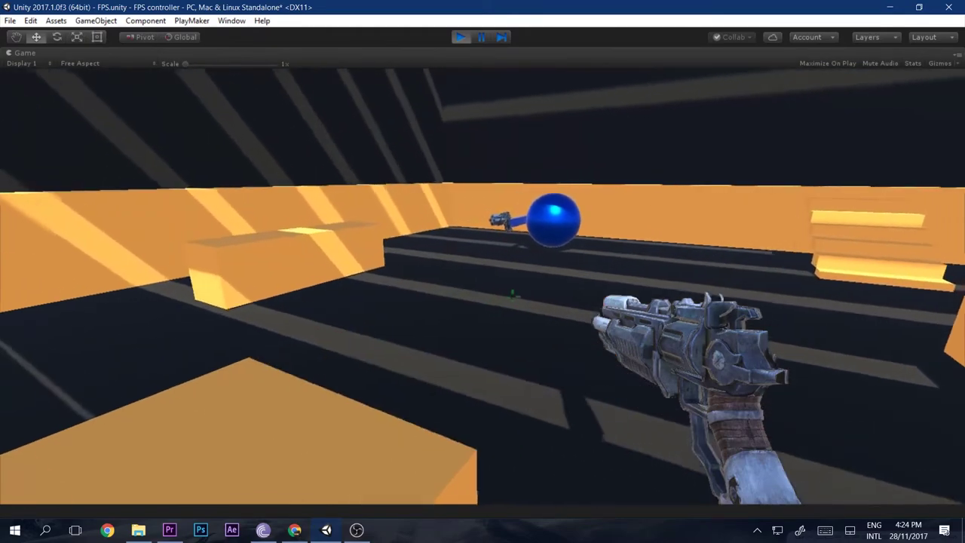
{"action": "key", "text": "w"}
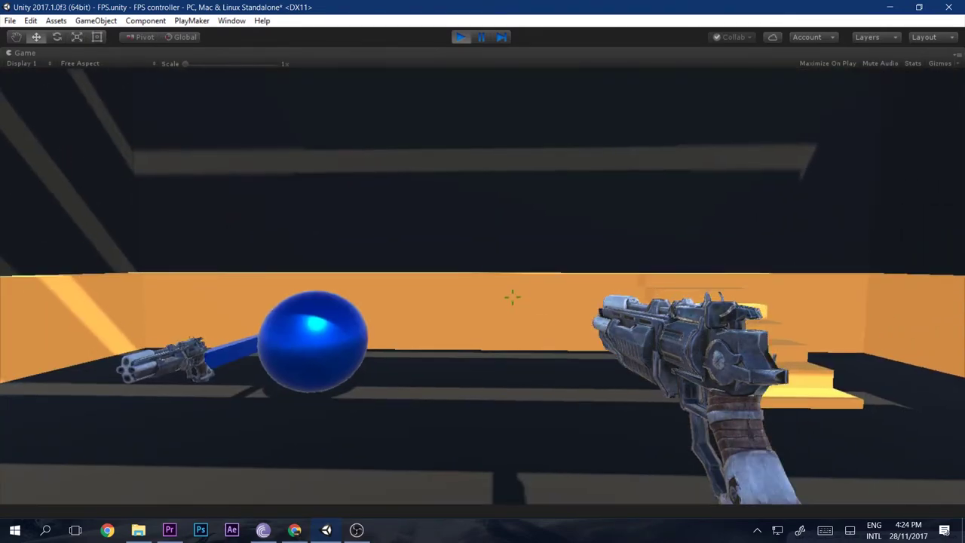
{"action": "left_click", "coordinate": [513, 297]}
{"action": "key", "text": "Escape"}
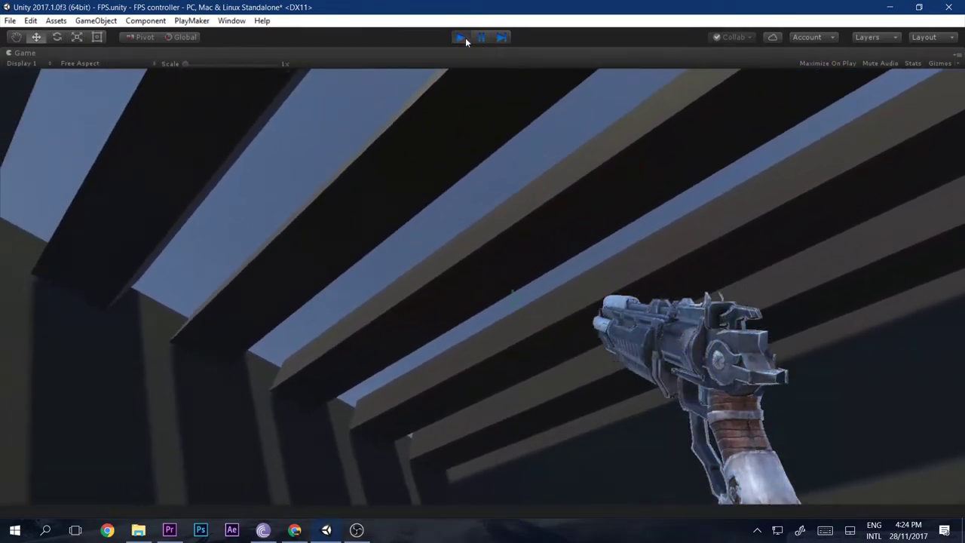
{"action": "left_click", "coordinate": [461, 38]}
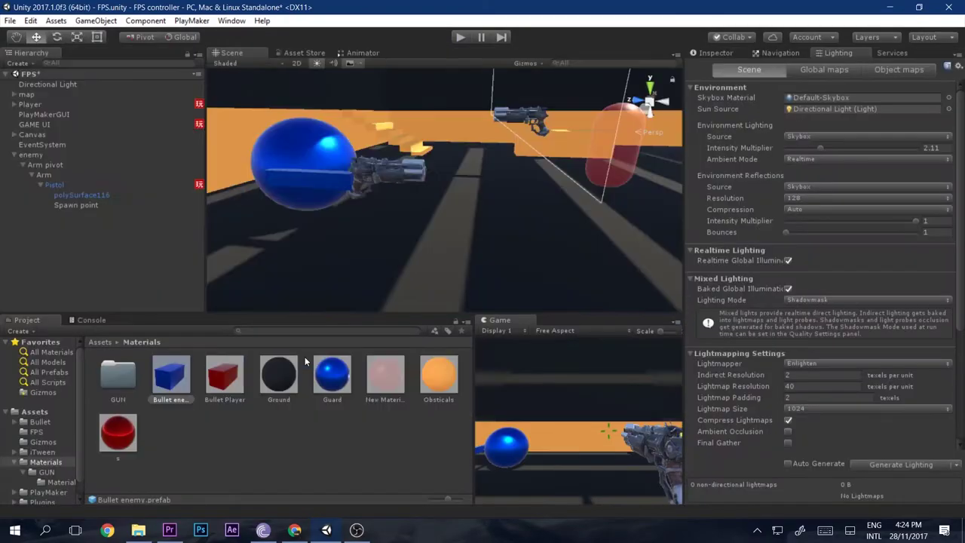
- Add a PlayMaker FSM component to the enemy's Arm pivot and open that FSM for editing
{"action": "scroll", "coordinate": [359, 187], "scroll_direction": "down", "scroll_amount": 2}
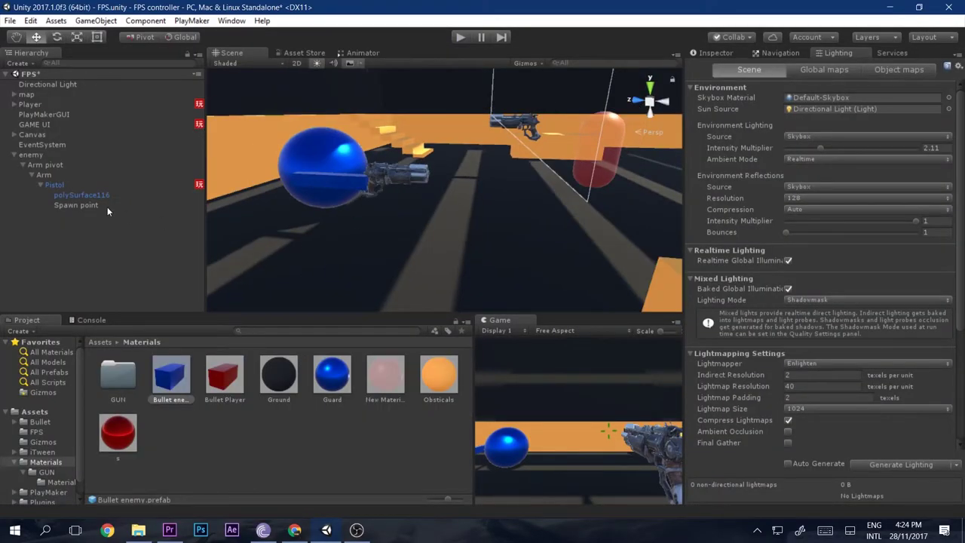
{"action": "left_click", "coordinate": [42, 184]}
{"action": "left_click", "coordinate": [43, 175]}
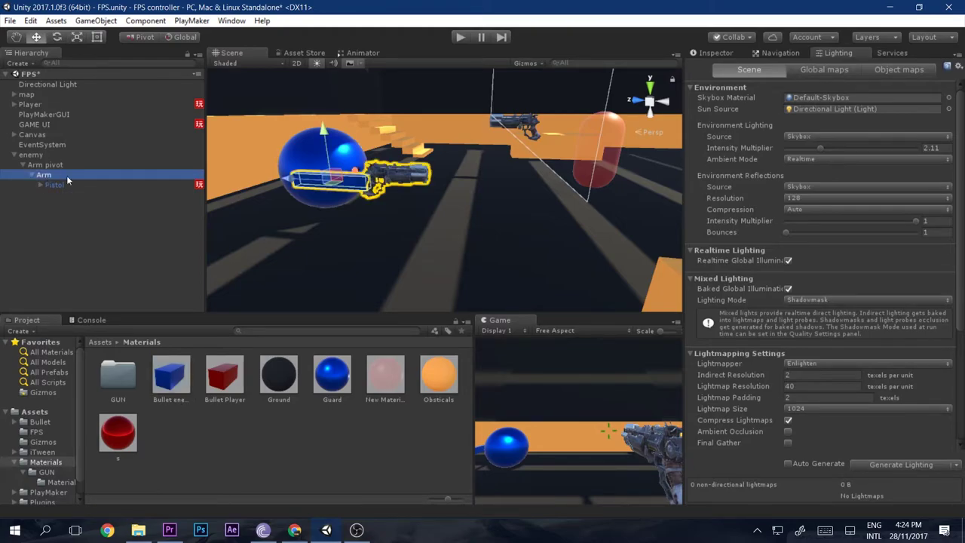
{"action": "left_click", "coordinate": [728, 54]}
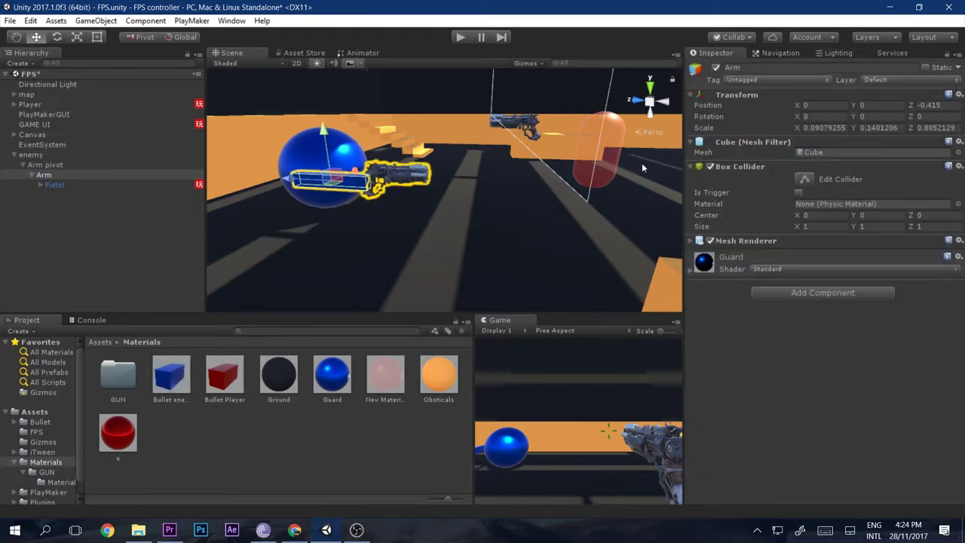
{"action": "left_click", "coordinate": [55, 165]}
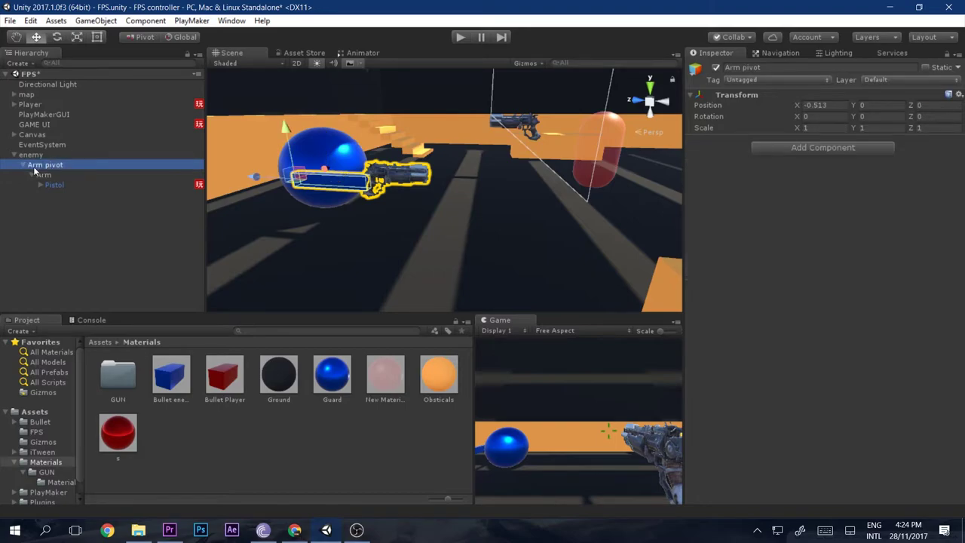
{"action": "left_click", "coordinate": [818, 148]}
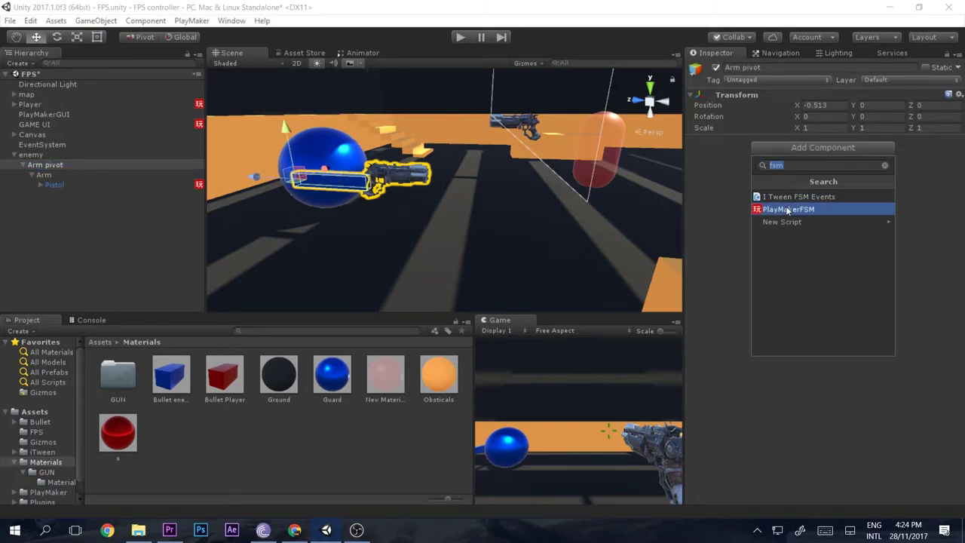
{"action": "left_click", "coordinate": [810, 197]}
{"action": "left_click", "coordinate": [944, 154]}
- Add the Smooth Look At action to State 1 of the Arm pivot's FSM
{"action": "double_click", "coordinate": [716, 172]}
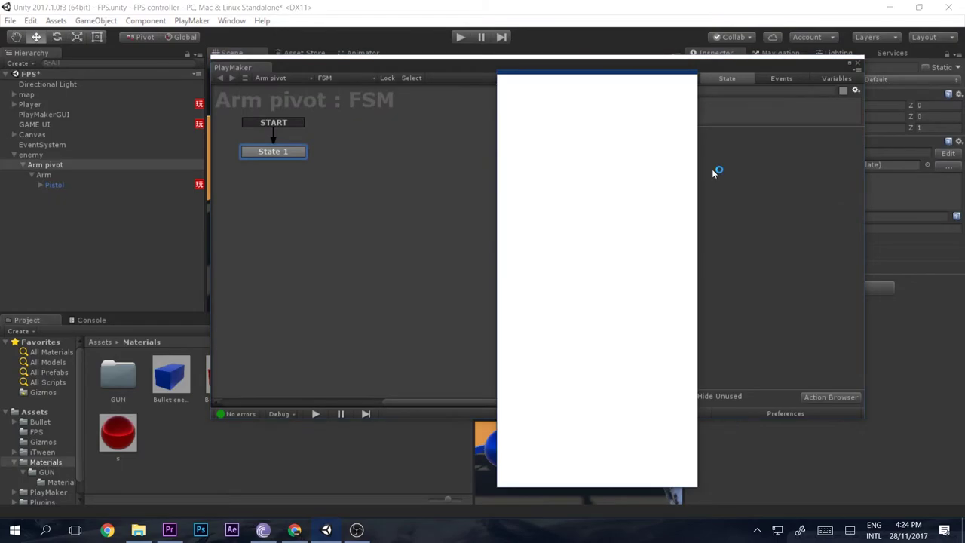
{"action": "type", "text": "smooth"}
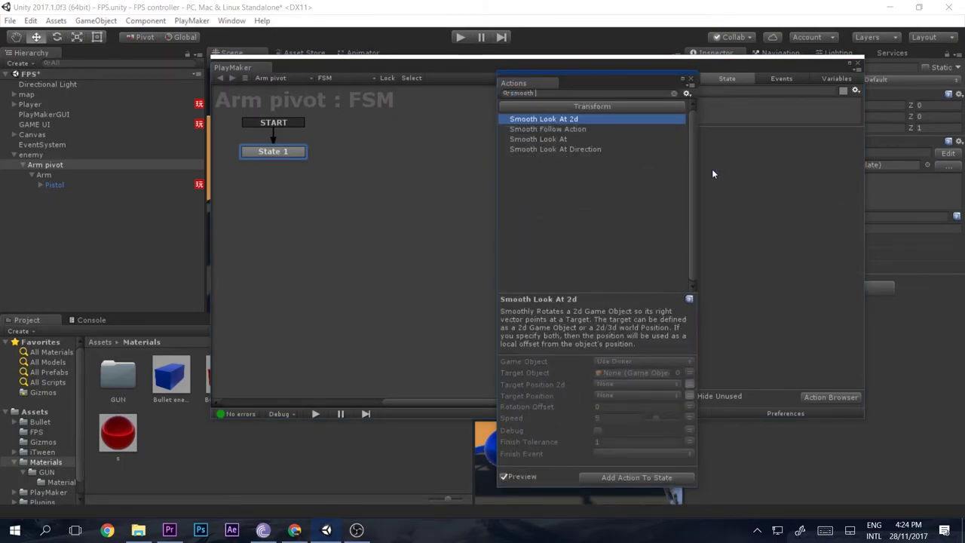
{"action": "key", "text": "Down"}
{"action": "key", "text": "Down"}
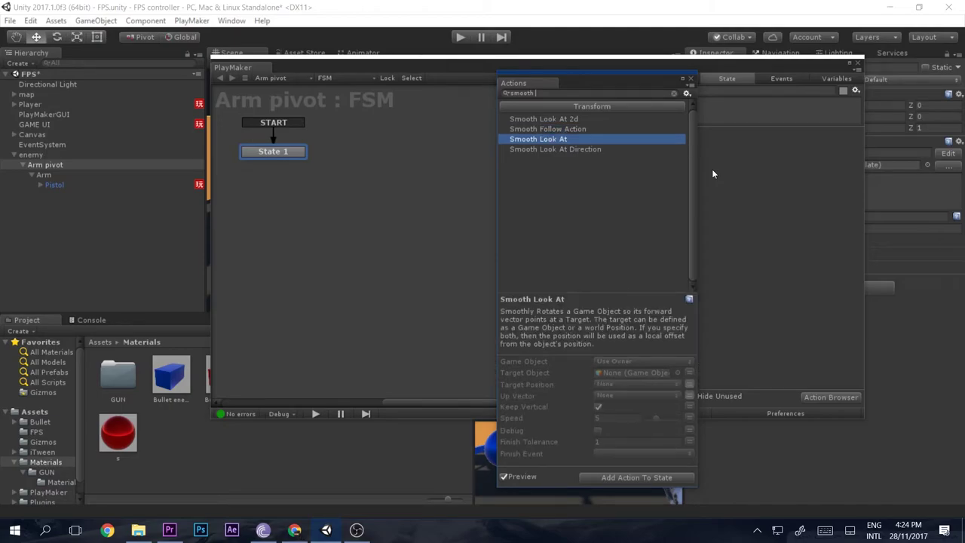
{"action": "key", "text": "Return"}
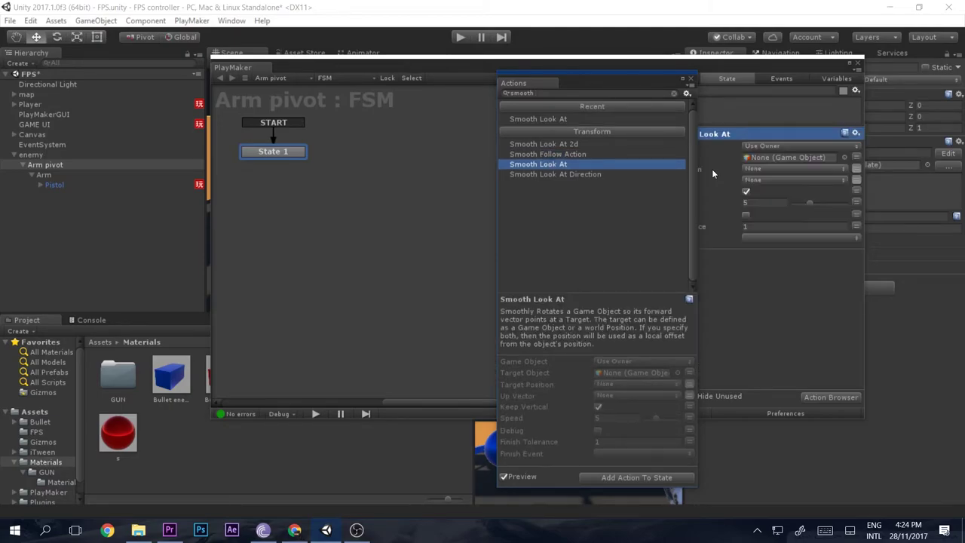
{"action": "left_click", "coordinate": [693, 80]}
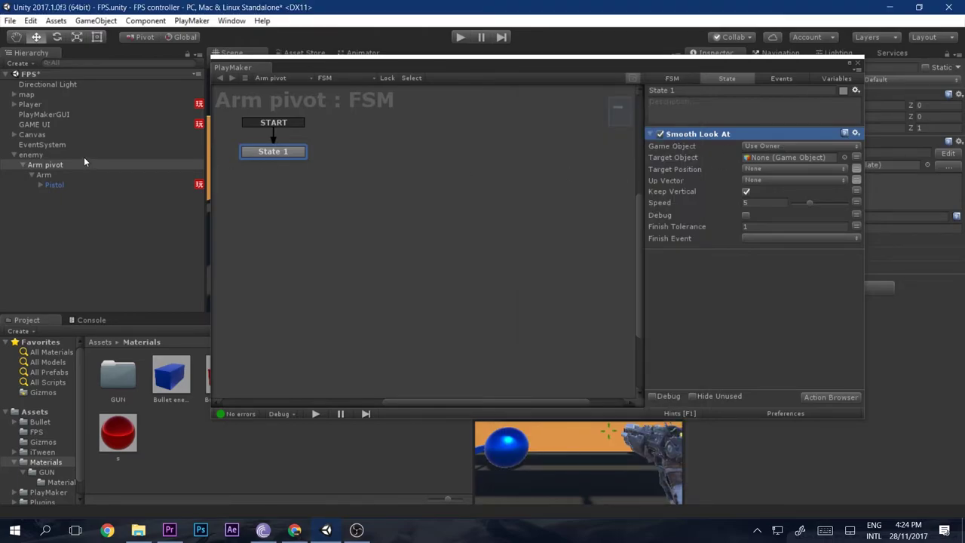
- Make Smooth Look At target the Player at speed 15 with Keep Vertical disabled, and close the FSM editor
{"action": "left_click_drag", "start_coordinate": [30, 104], "coordinate": [772, 160]}
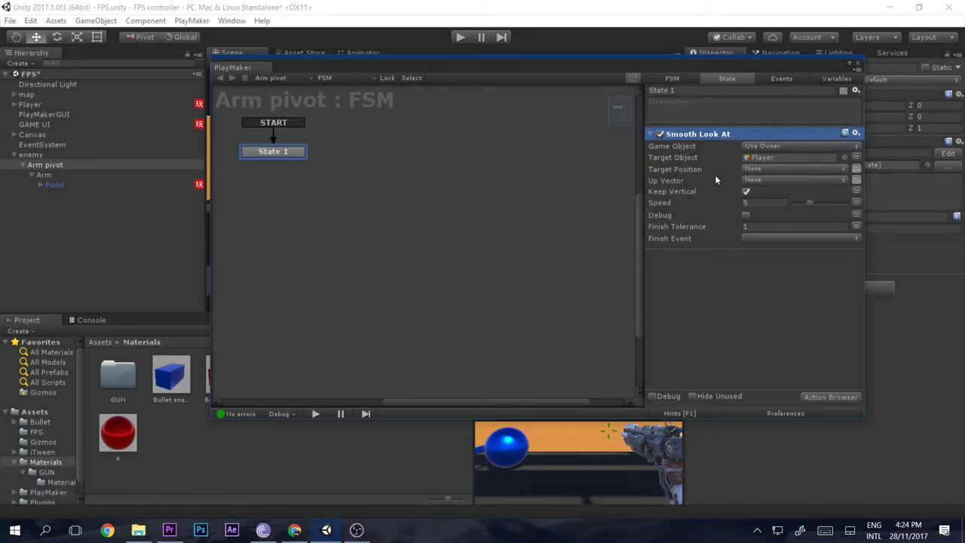
{"action": "left_click", "coordinate": [767, 202]}
{"action": "type", "text": "15"}
{"action": "left_click", "coordinate": [746, 191]}
{"action": "left_click", "coordinate": [750, 201]}
{"action": "left_click", "coordinate": [858, 59]}
- Play-test by moving the player around the enemy, check the arm's aim in the scene view, and stop the test
{"action": "left_click", "coordinate": [455, 38]}
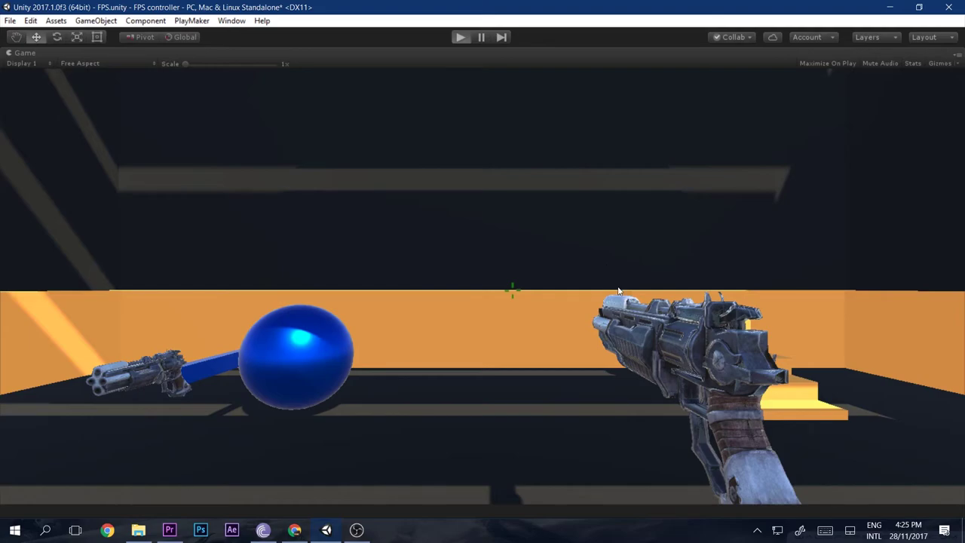
{"action": "key", "text": "s"}
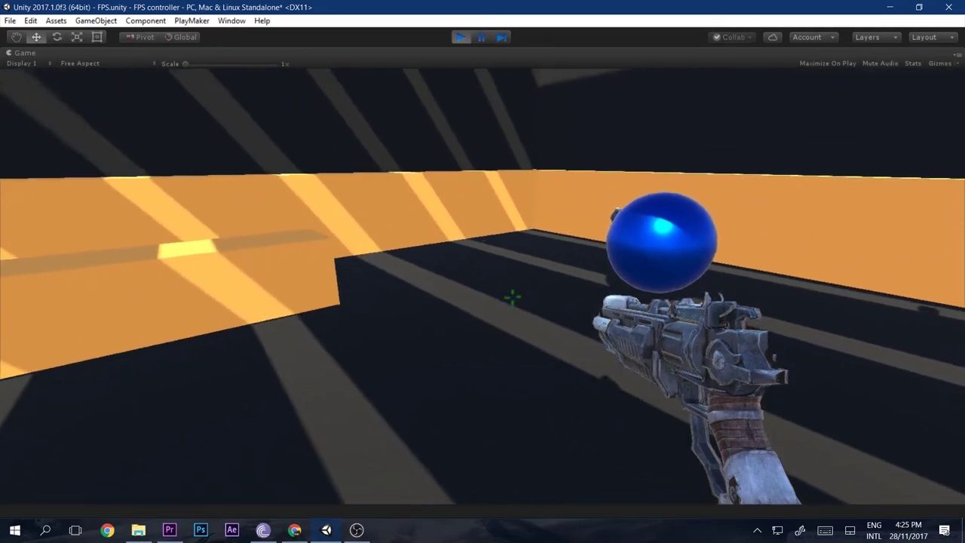
{"action": "key", "text": "a"}
{"action": "key", "text": "w"}
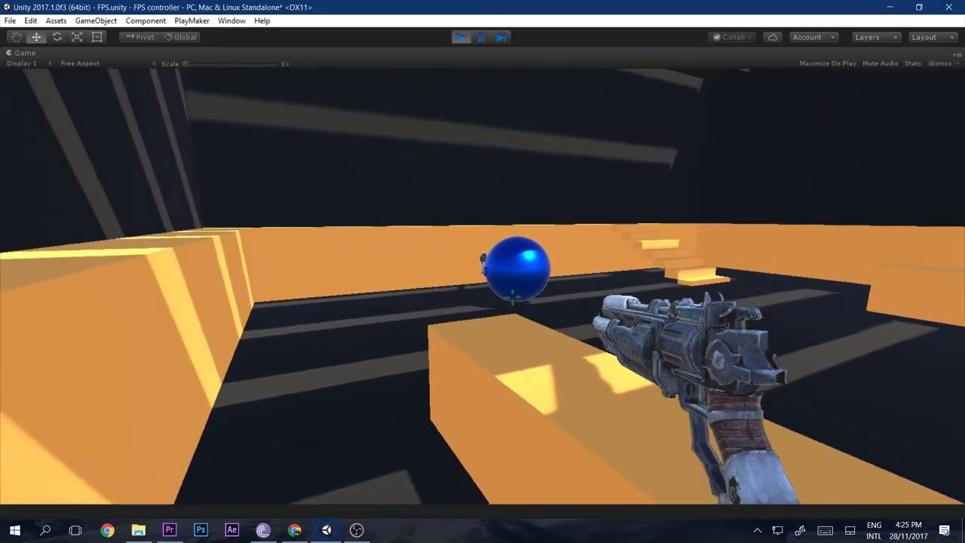
{"action": "key", "text": "a"}
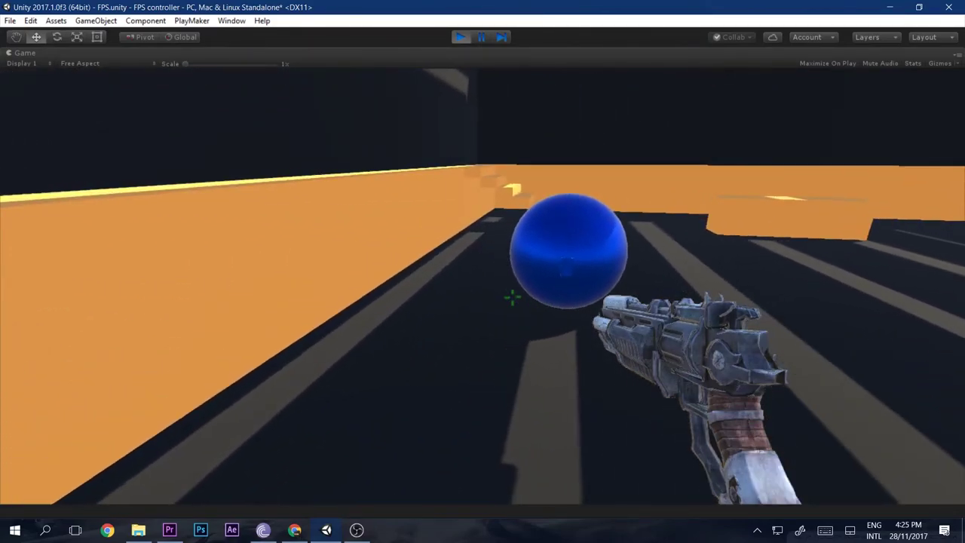
{"action": "mouse_move", "coordinate": [512, 298]}
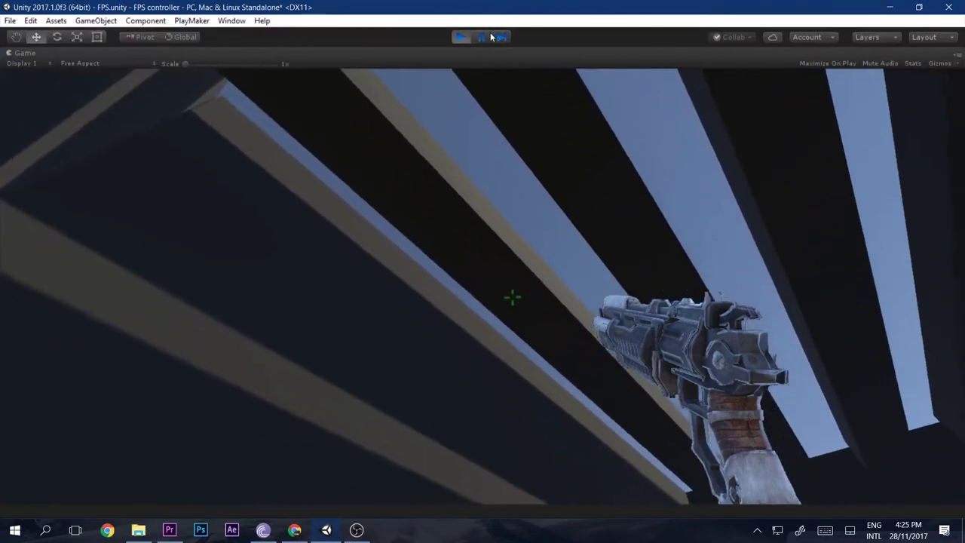
{"action": "left_click", "coordinate": [483, 37]}
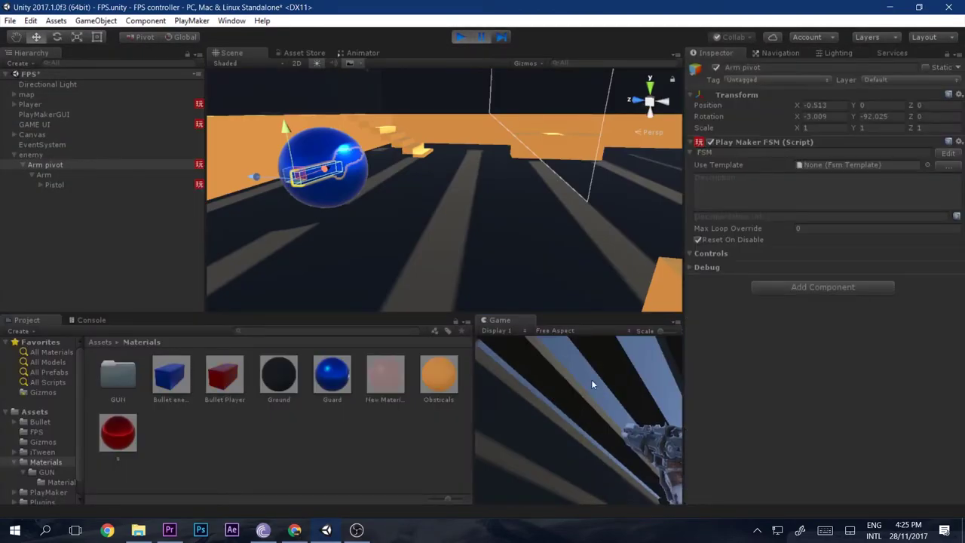
{"action": "left_click", "coordinate": [481, 37]}
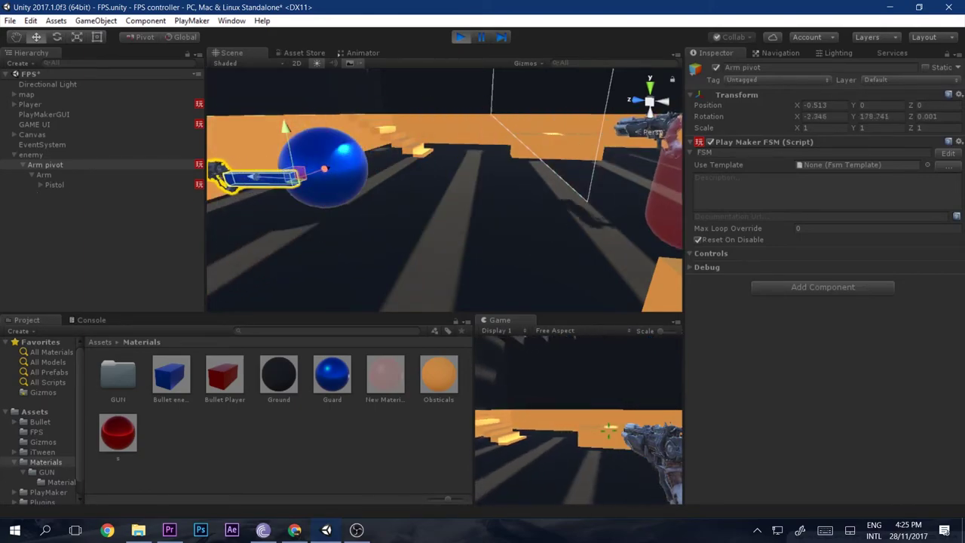
{"action": "left_click", "coordinate": [461, 37]}
- Try to rotate the enemy's Arm freehand about its Y axis, and undo the rotation
{"action": "left_click", "coordinate": [77, 173]}
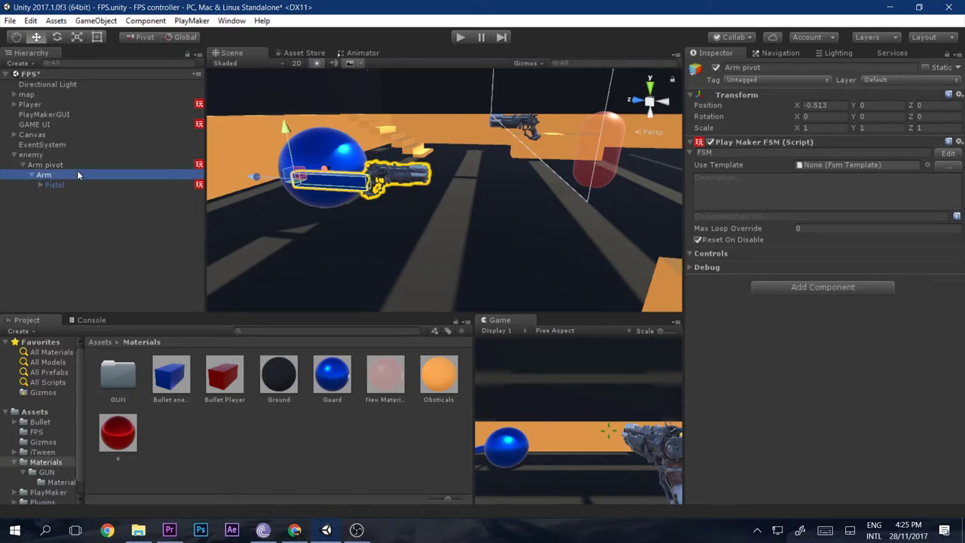
{"action": "key", "text": "e"}
{"action": "left_click_drag", "start_coordinate": [318, 200], "coordinate": [19, 185]}
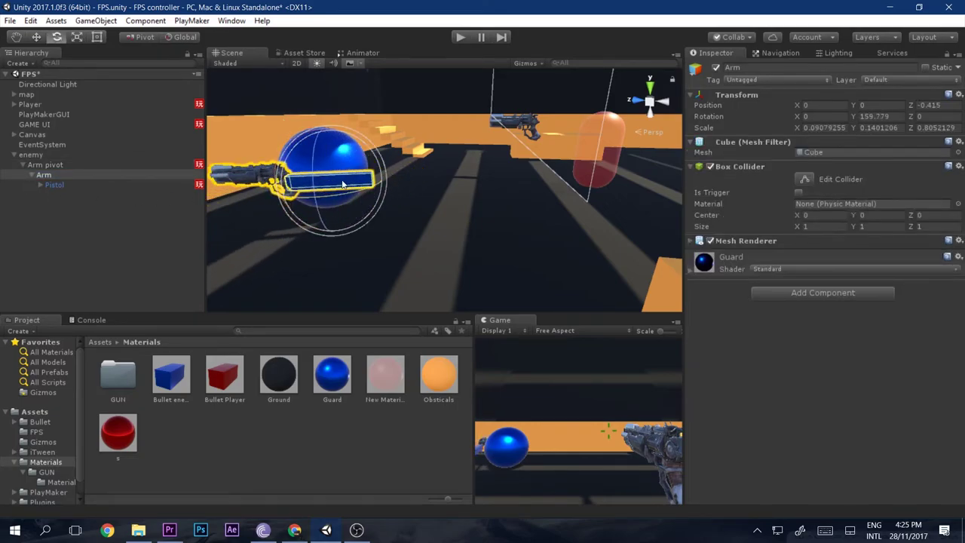
{"action": "key", "text": "ctrl+z"}
- Set the Arm's Y rotation to 180 degrees
{"action": "left_click", "coordinate": [876, 117]}
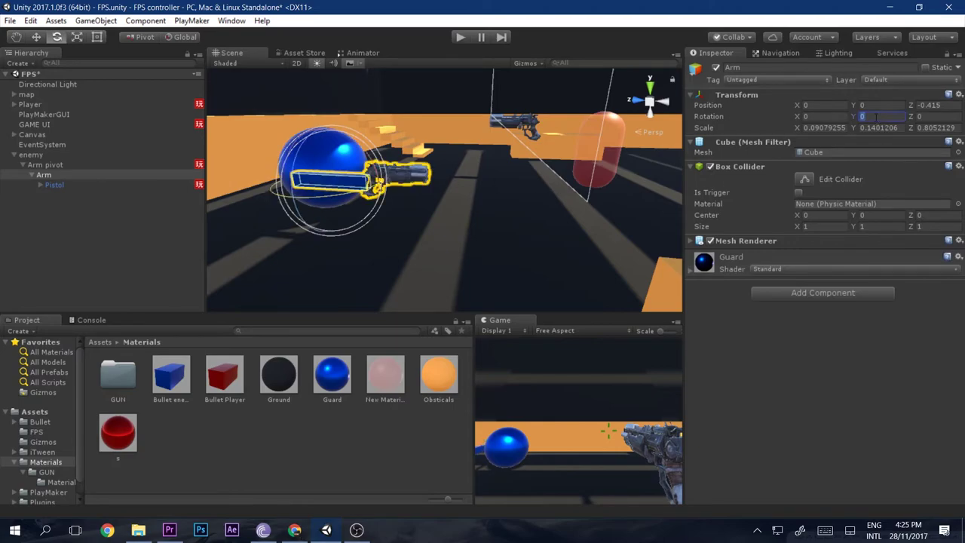
{"action": "type", "text": "90"}
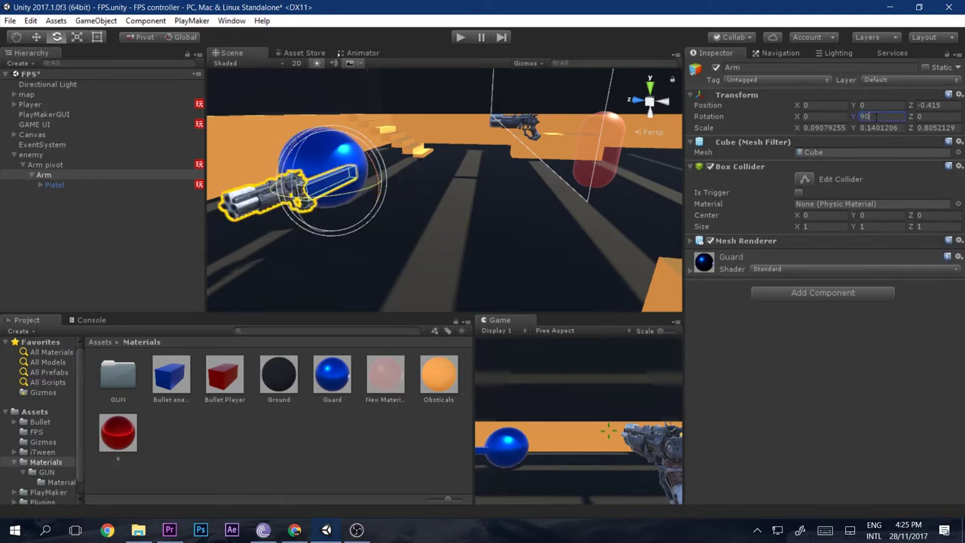
{"action": "key", "text": "BackSpace"}
{"action": "key", "text": "BackSpace"}
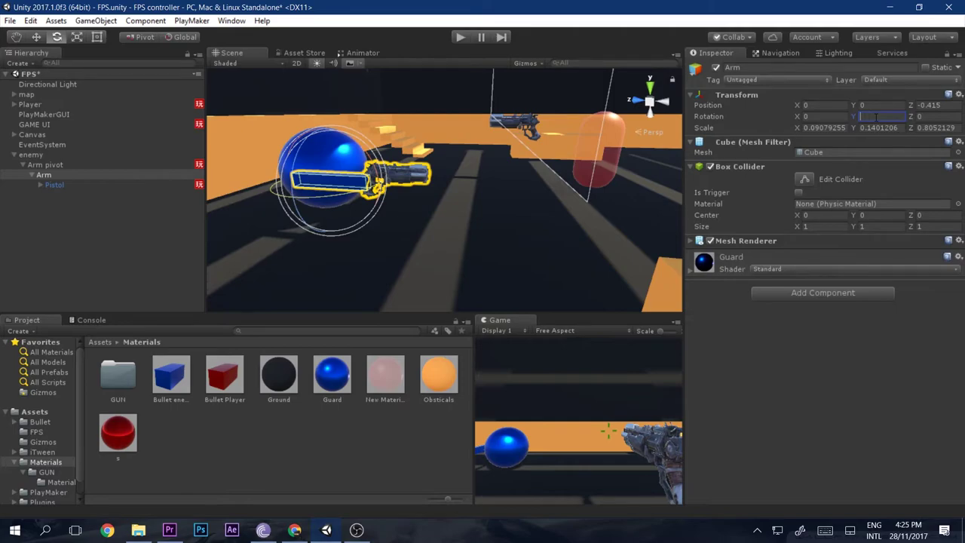
{"action": "type", "text": "180"}
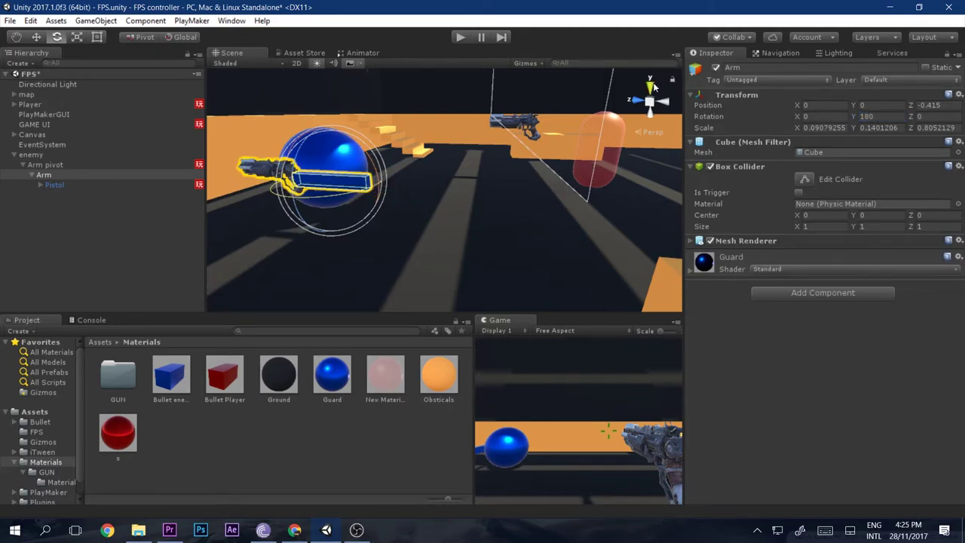
- From the top view, move the Arm along Z to about 0.423 so its rear end sits at the Arm pivot
{"action": "left_click", "coordinate": [650, 85]}
{"action": "key", "text": "w"}
{"action": "left_click_drag", "start_coordinate": [415, 157], "coordinate": [427, 103]}
{"action": "middle_click_drag", "start_coordinate": [427, 103], "coordinate": [442, 153]}
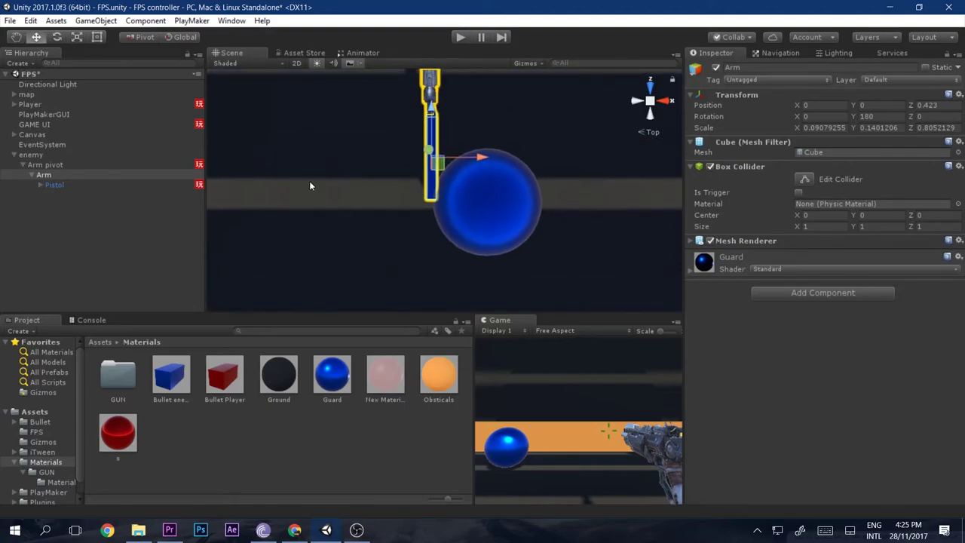
{"action": "left_click", "coordinate": [47, 165]}
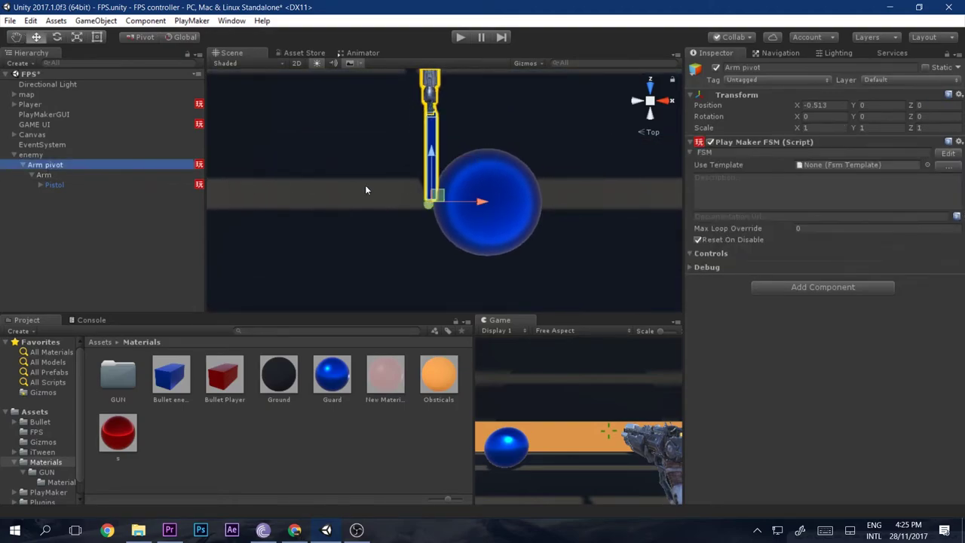
{"action": "left_click", "coordinate": [86, 175]}
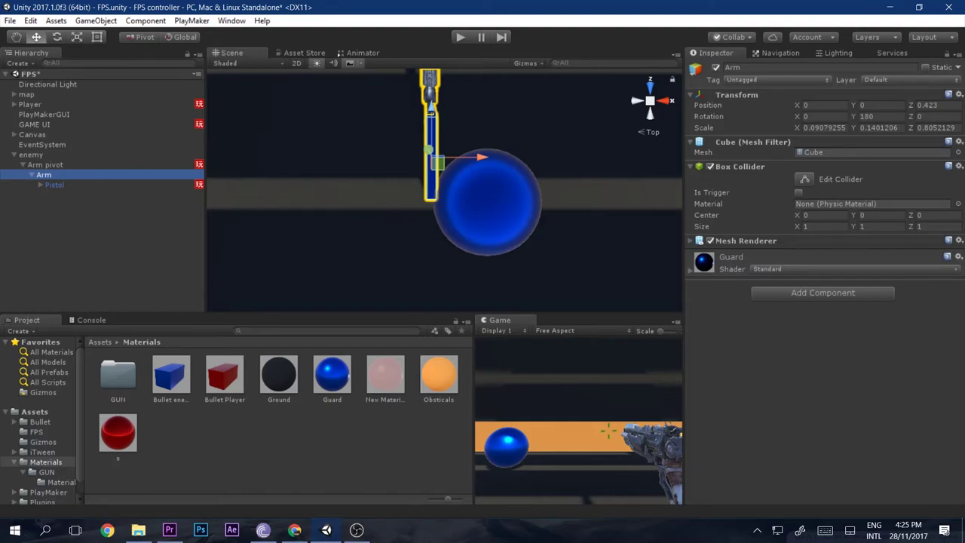
{"action": "key", "text": "alt+Tab"}
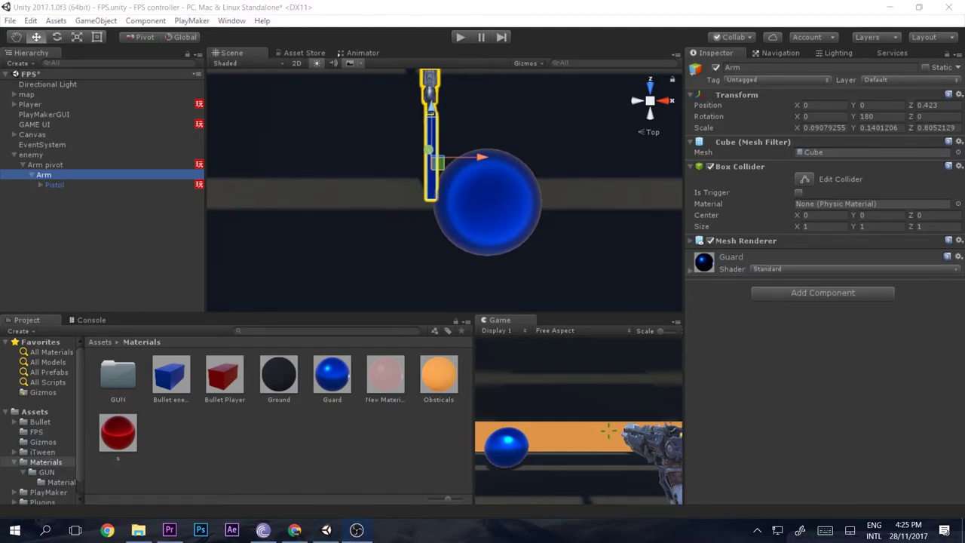
- Swing the Arm pivot about its vertical axis to test the arm, and set its Y rotation to -180 degrees
{"action": "left_click", "coordinate": [70, 166]}
{"action": "key", "text": "e"}
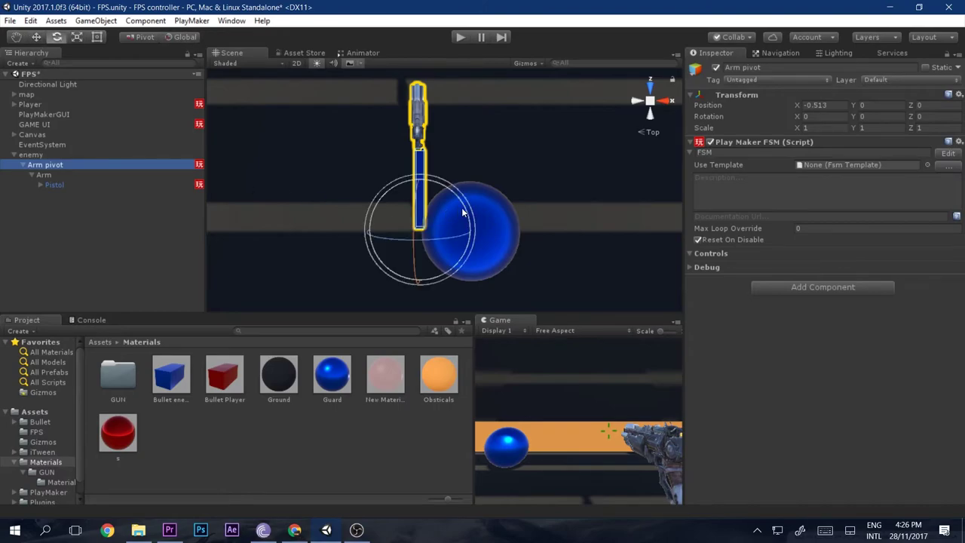
{"action": "left_click_drag", "start_coordinate": [466, 212], "coordinate": [231, 23]}
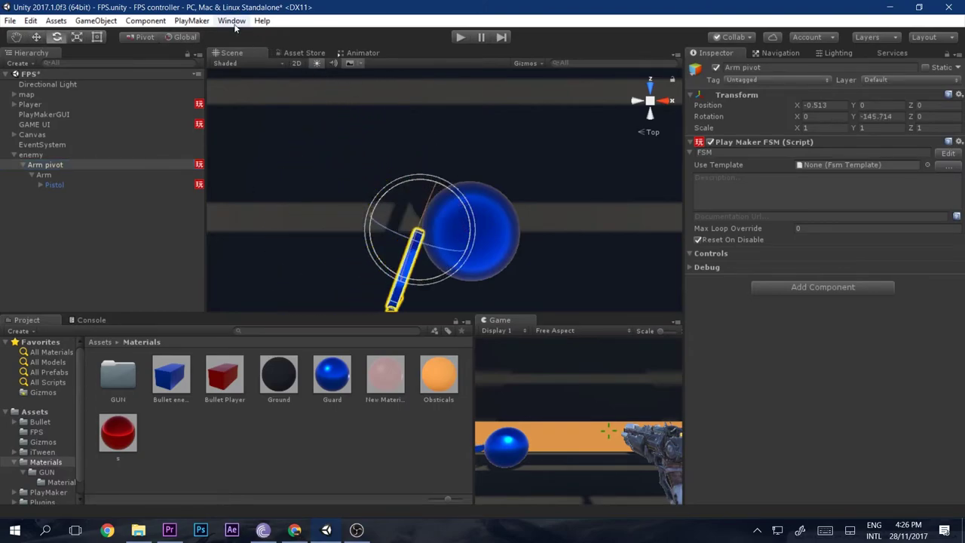
{"action": "left_click", "coordinate": [875, 118]}
{"action": "type", "text": "-"}
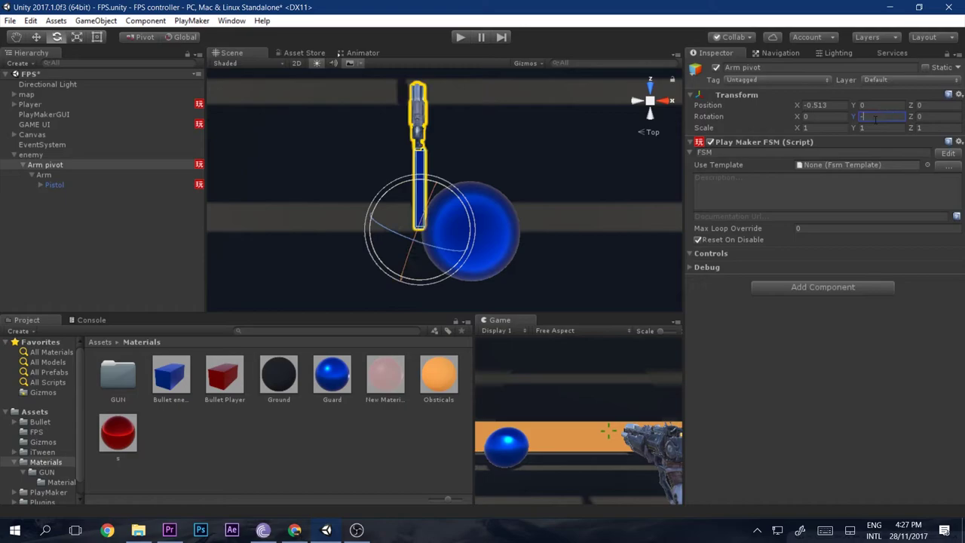
{"action": "type", "text": "180"}
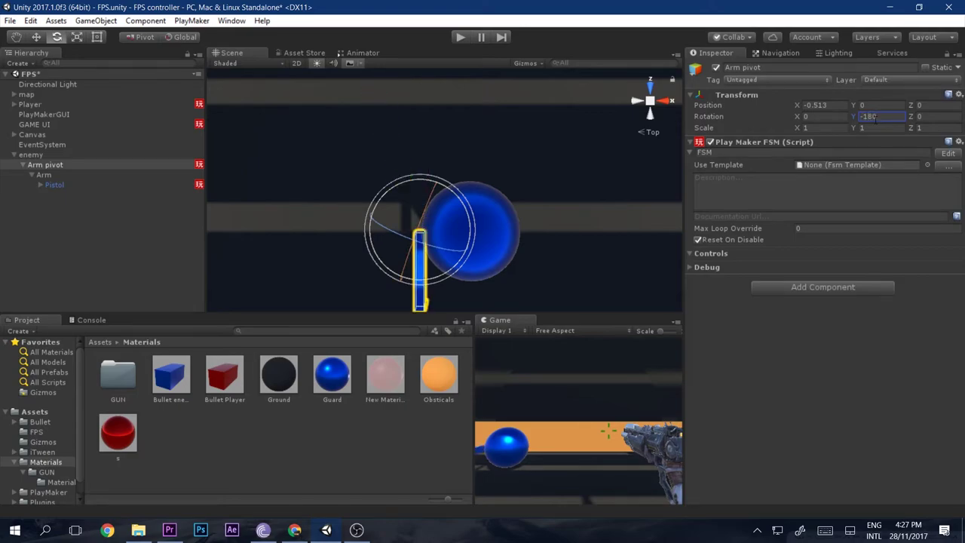
{"action": "key", "text": "Return"}
{"action": "key", "text": "f"}
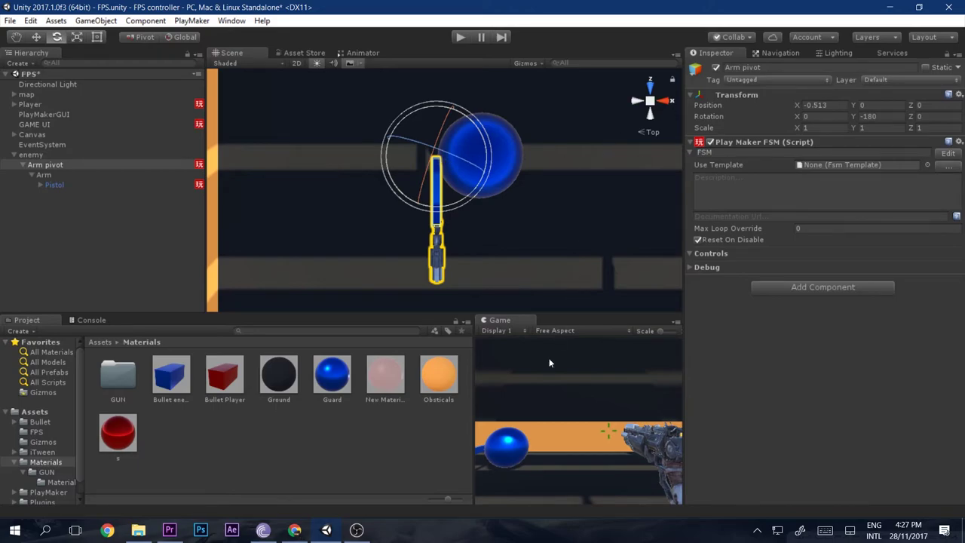
- Play-test the scene in a maximised Game view, moving near and far around the enemy to check its aim and shots, and stop
{"action": "key", "text": "shift+space"}
{"action": "left_click", "coordinate": [465, 34]}
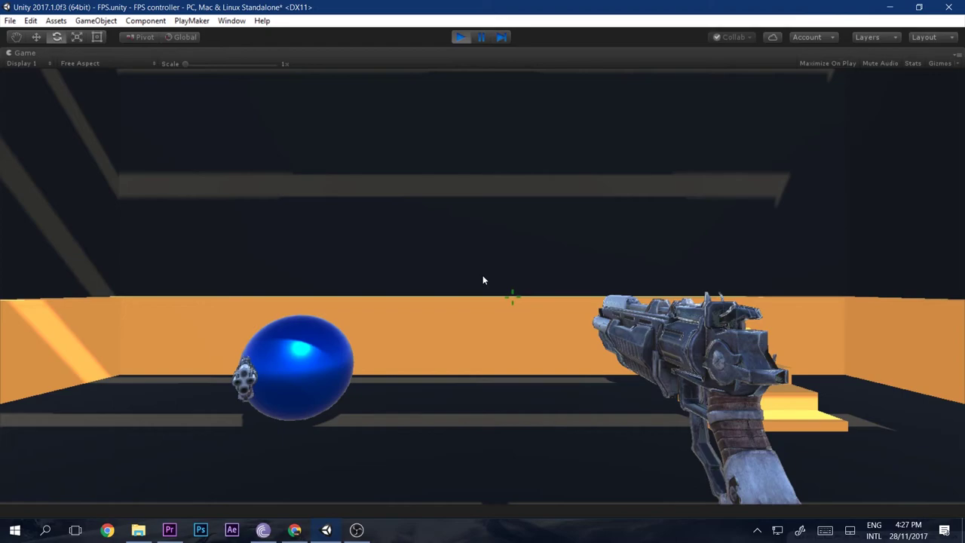
{"action": "left_click", "coordinate": [483, 280]}
{"action": "key", "text": "s"}
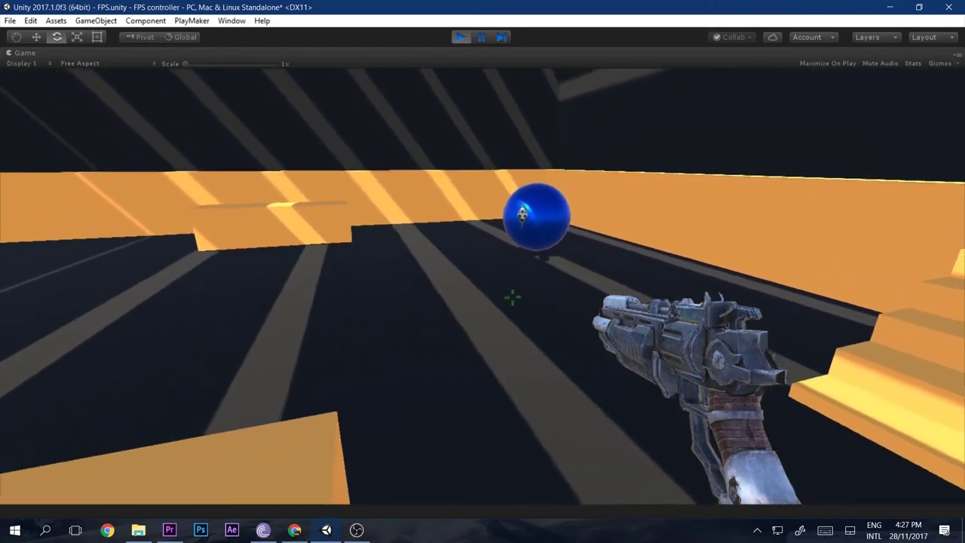
{"action": "key", "text": "s"}
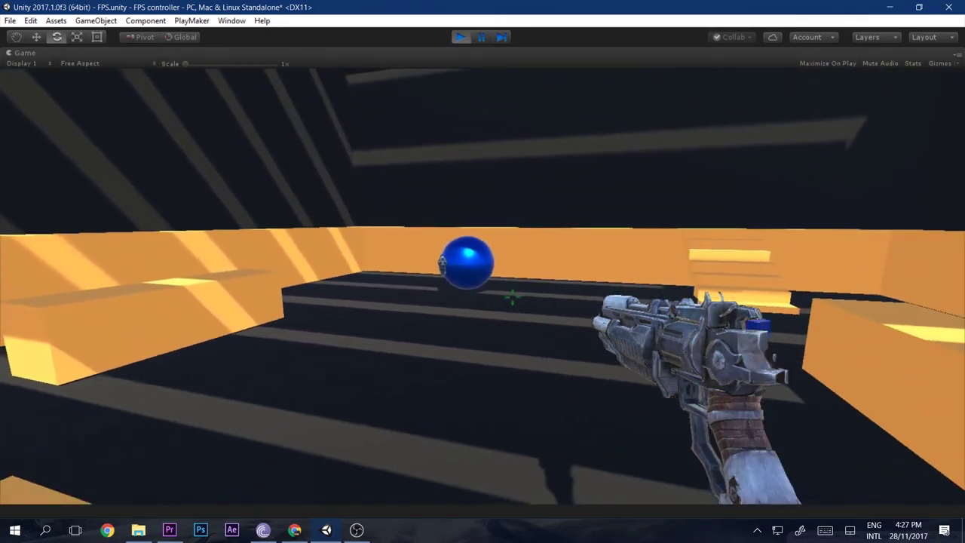
{"action": "key", "text": "w"}
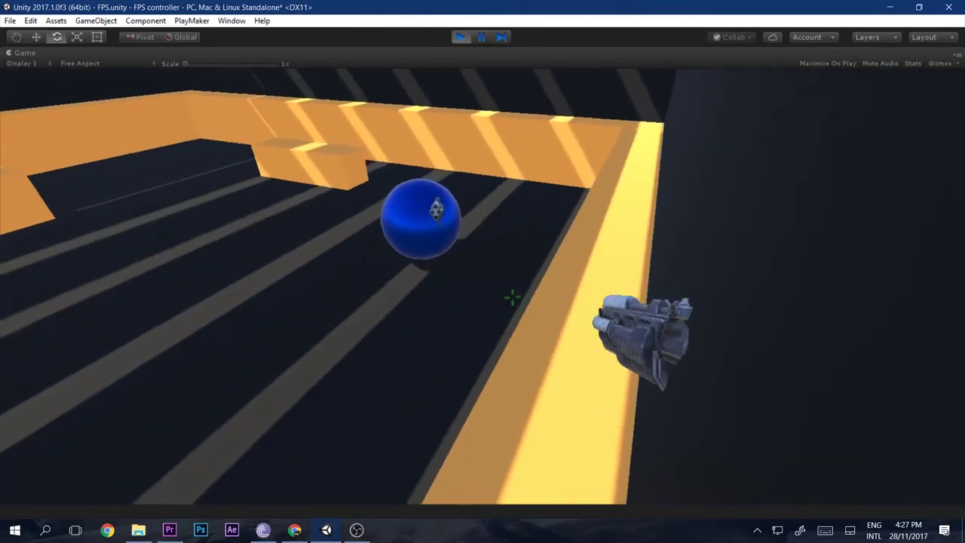
{"action": "key", "text": "w"}
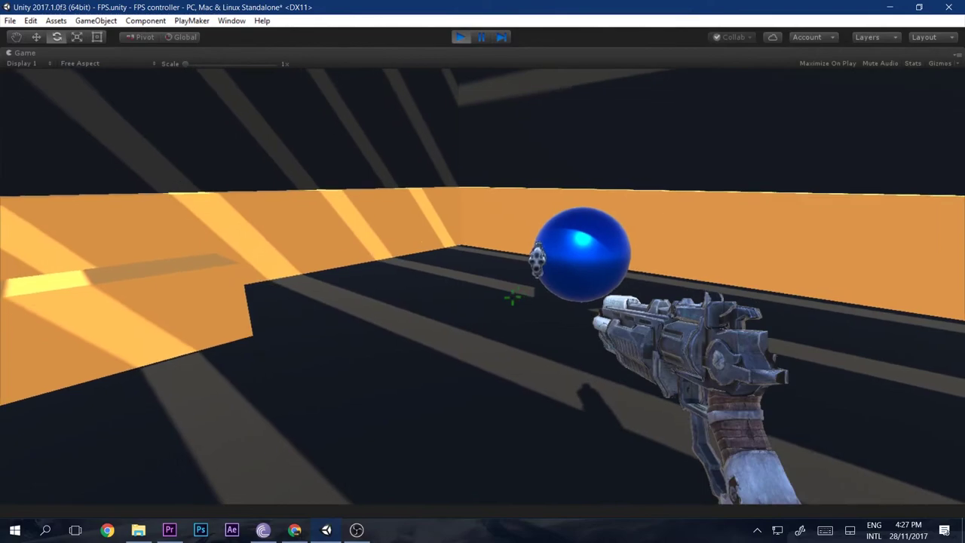
{"action": "key", "text": "s"}
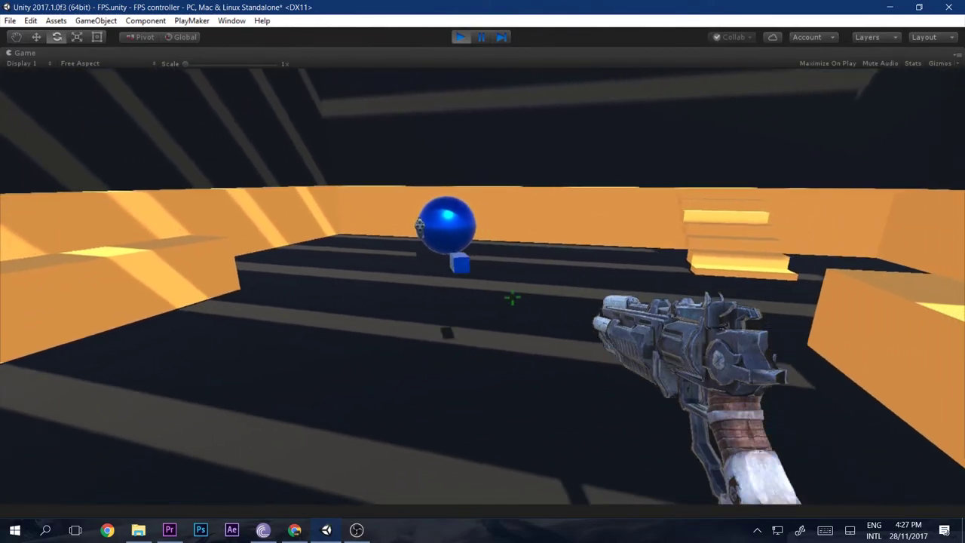
{"action": "key", "text": "w"}
{"action": "key", "text": "a"}
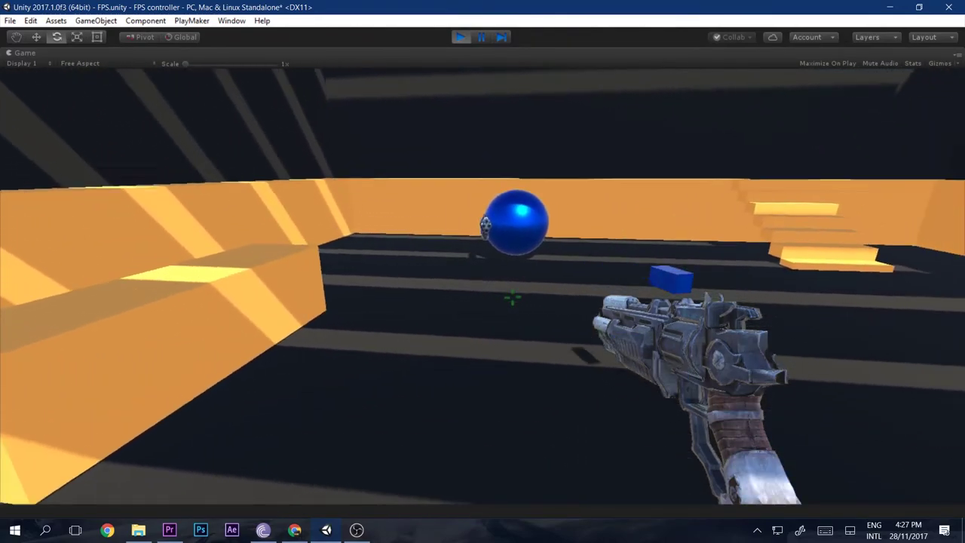
{"action": "key", "text": "w"}
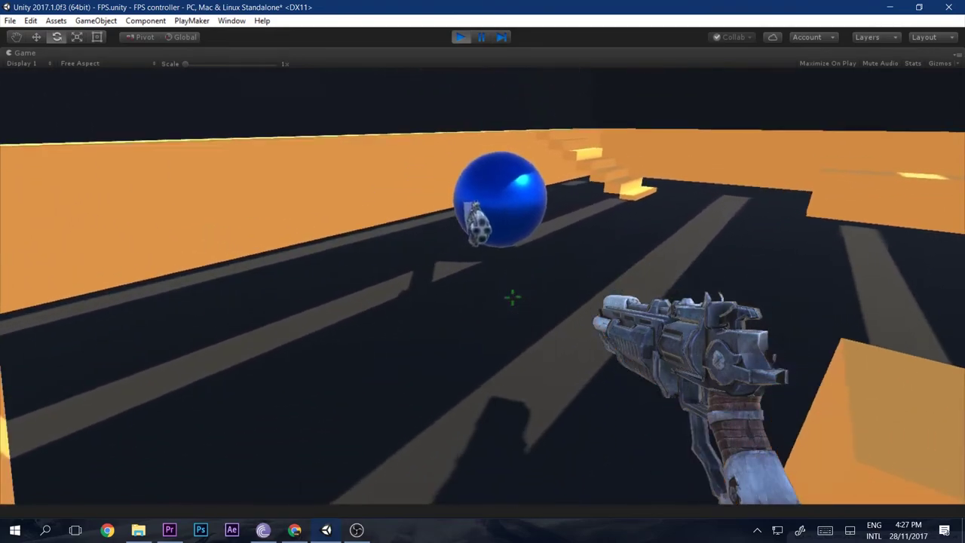
{"action": "key", "text": "w"}
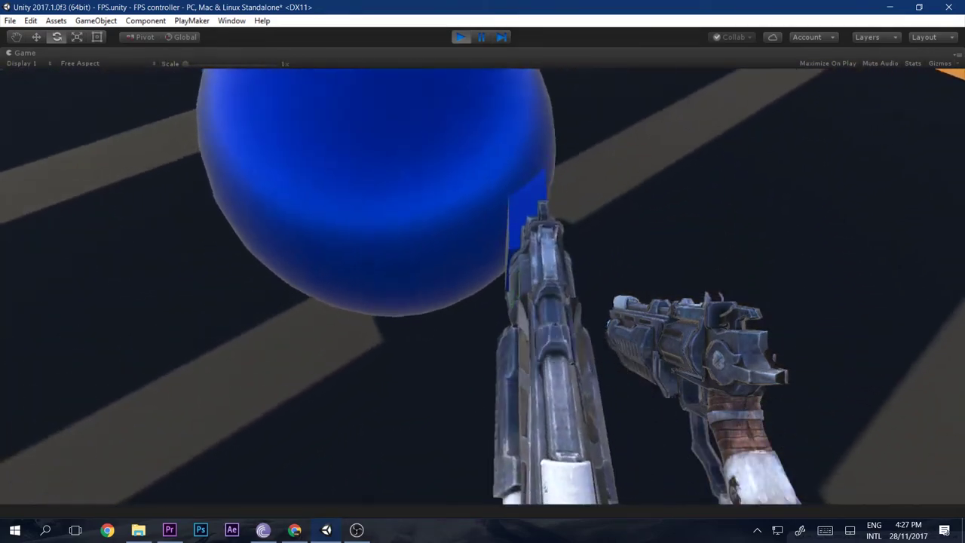
{"action": "key", "text": "s"}
{"action": "key", "text": "a"}
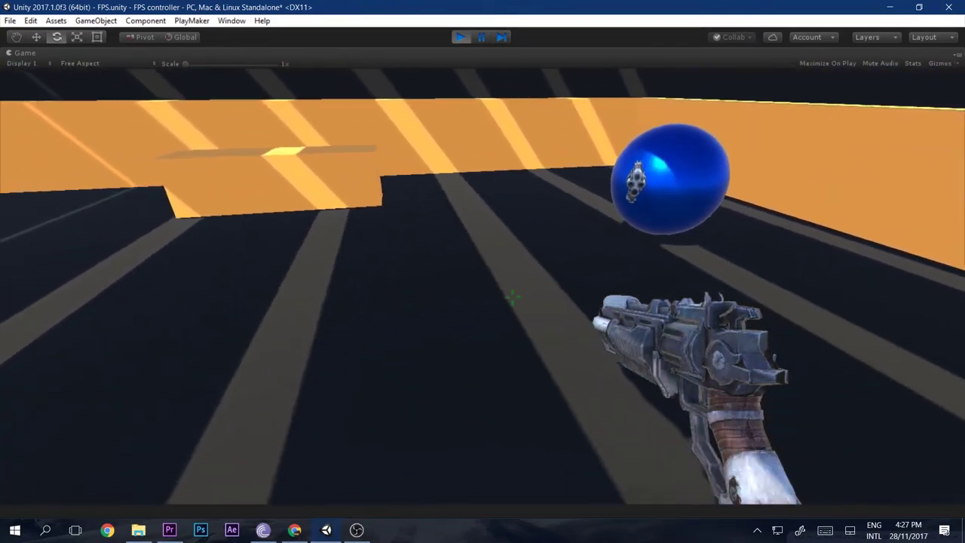
{"action": "key", "text": "s"}
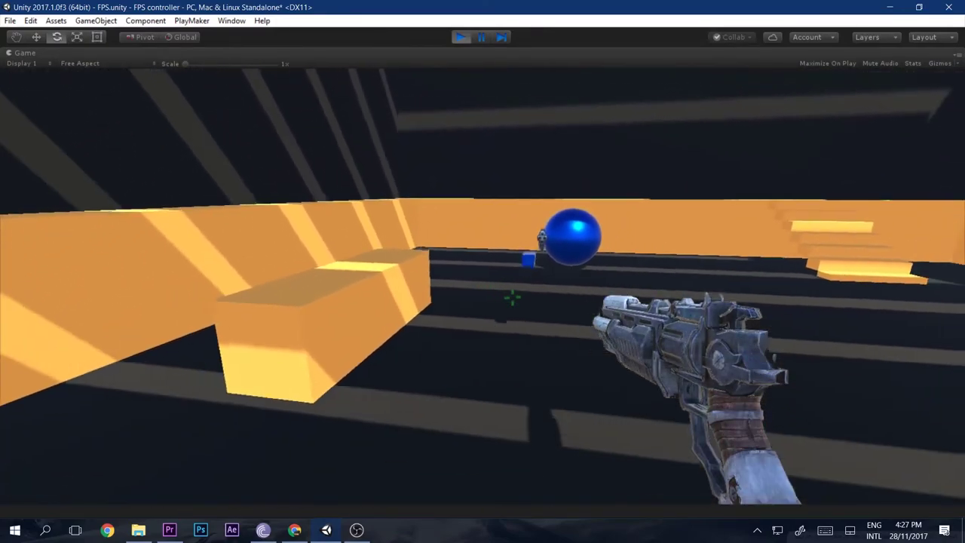
{"action": "key", "text": "w"}
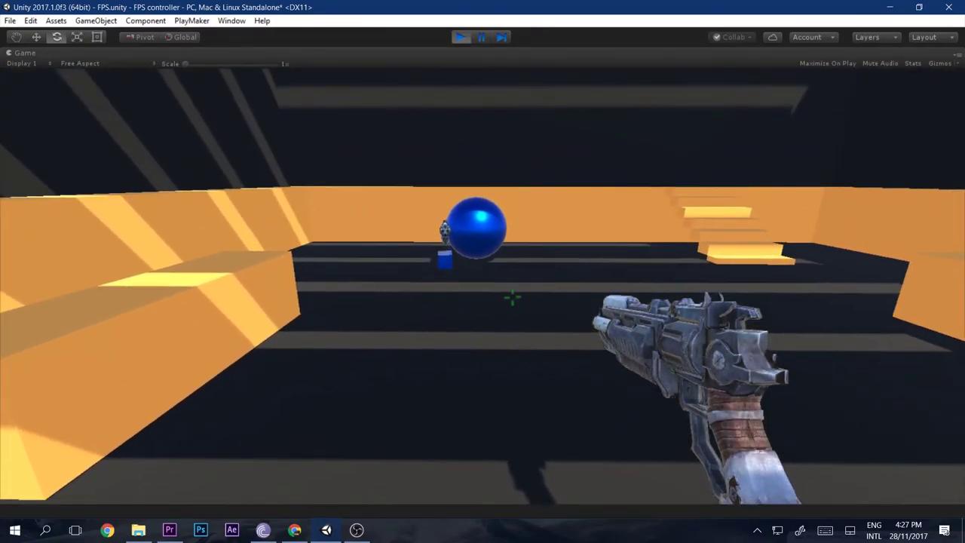
{"action": "key", "text": "w"}
{"action": "key", "text": "s"}
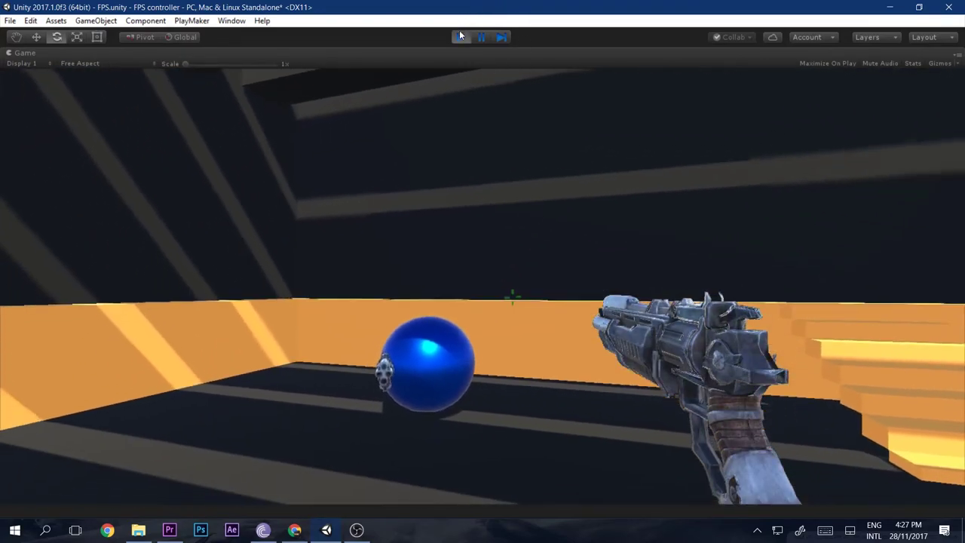
{"action": "key", "text": "ctrl+p"}
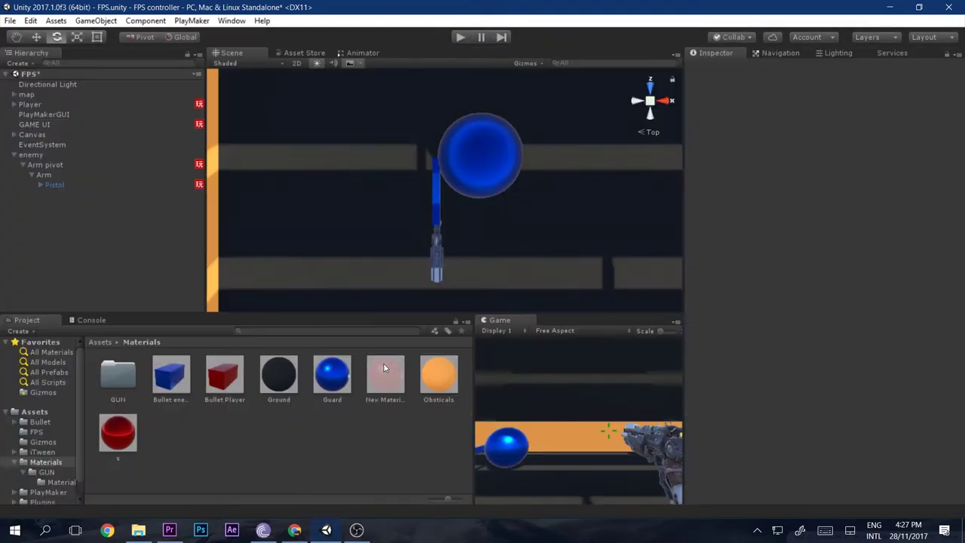
- Add a PlayMakerFSM component to the enemy sphere and open its state machine for editing
{"action": "right_click_drag", "start_coordinate": [487, 203], "coordinate": [497, 136]}
{"action": "middle_click_drag", "start_coordinate": [501, 219], "coordinate": [449, 118]}
{"action": "right_click_drag", "start_coordinate": [448, 115], "coordinate": [412, 176]}
{"action": "scroll", "coordinate": [413, 179], "scroll_direction": "up", "scroll_amount": 1}
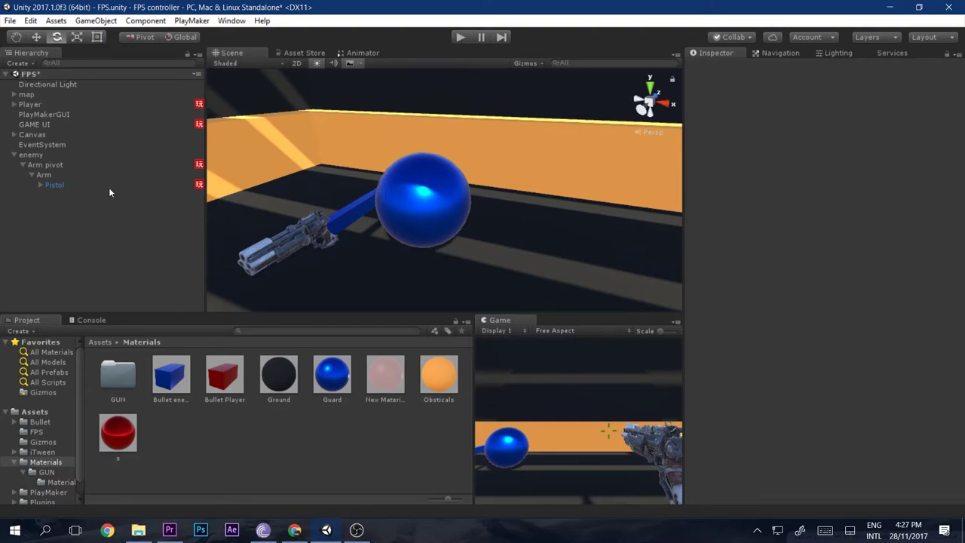
{"action": "left_click", "coordinate": [23, 165]}
{"action": "left_click", "coordinate": [14, 155]}
{"action": "left_click", "coordinate": [31, 154]}
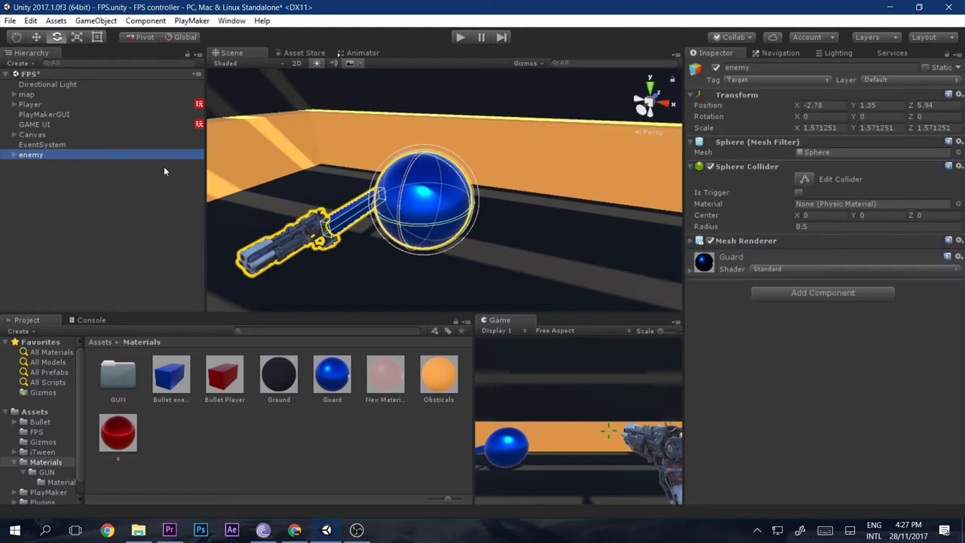
{"action": "left_click", "coordinate": [774, 293]}
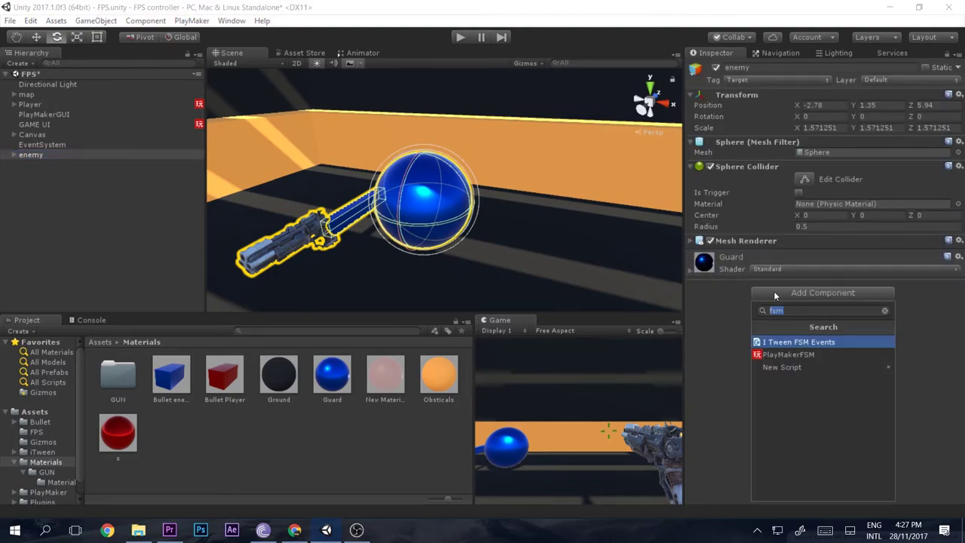
{"action": "left_click", "coordinate": [792, 354]}
{"action": "left_click", "coordinate": [948, 264]}
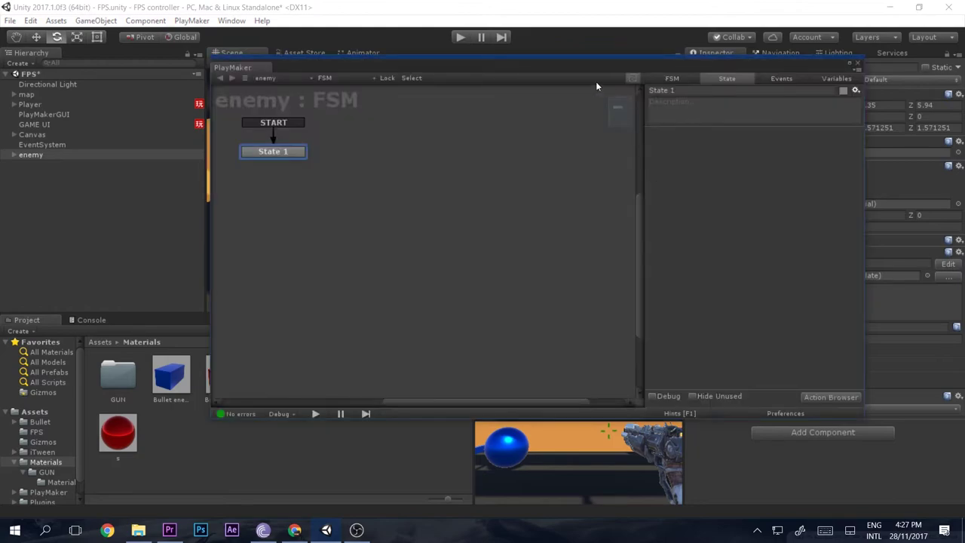
- Search the PlayMaker actions for "nav", and close the action browser and the FSM editor
{"action": "double_click", "coordinate": [694, 204]}
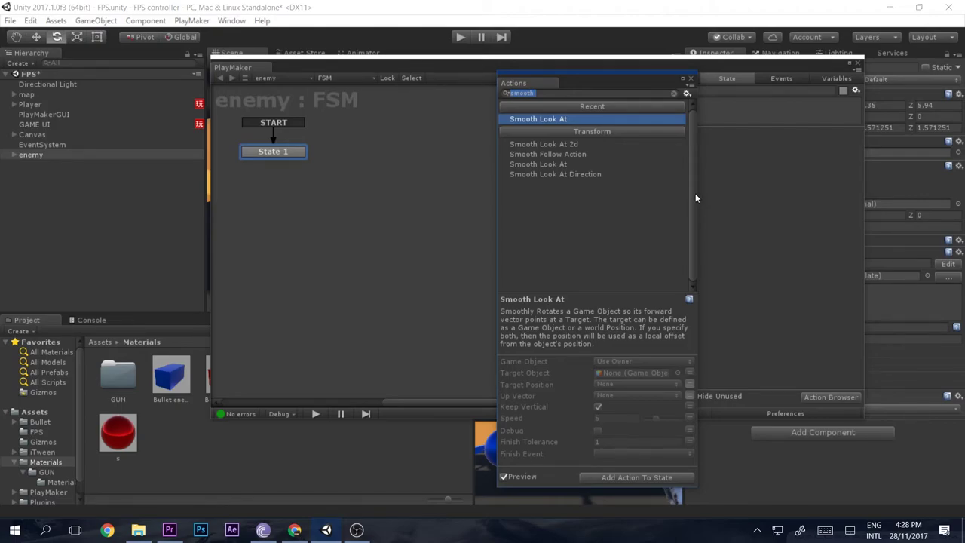
{"action": "type", "text": "nav"}
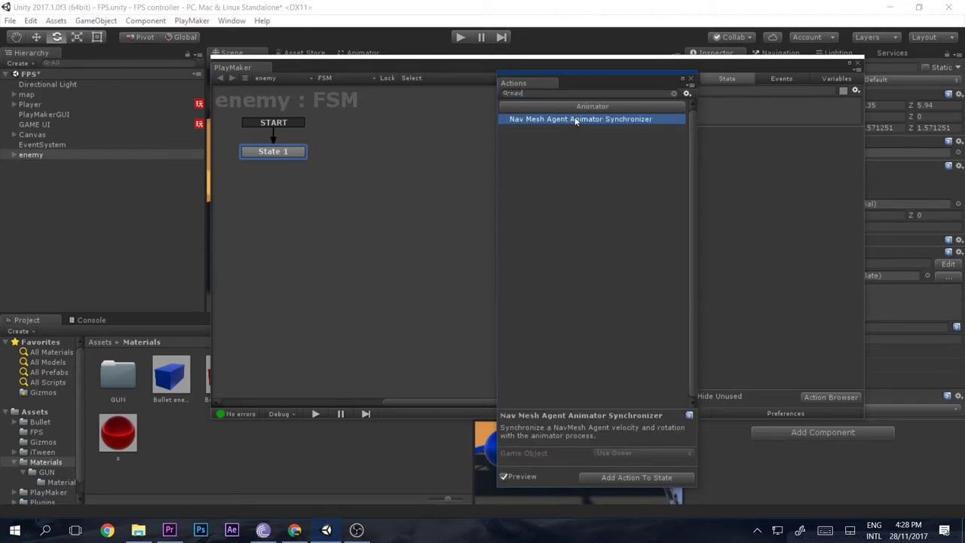
{"action": "key", "text": "BackSpace"}
{"action": "key", "text": "BackSpace"}
{"action": "key", "text": "BackSpace"}
{"action": "left_click", "coordinate": [690, 78]}
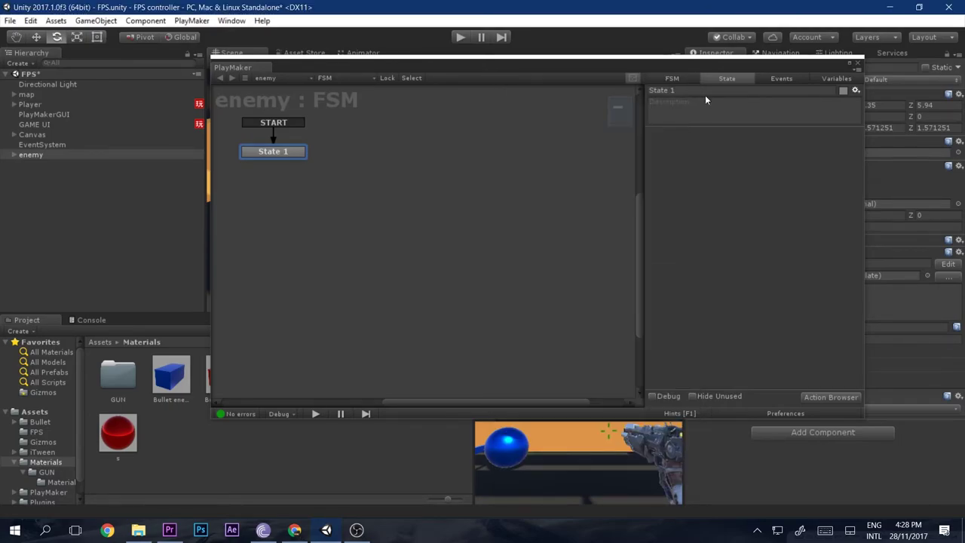
{"action": "left_click", "coordinate": [857, 67]}
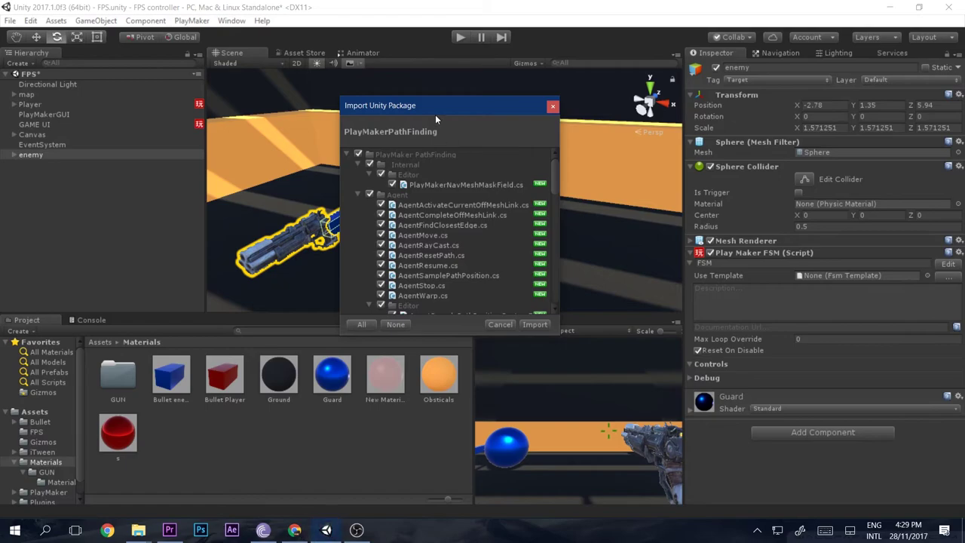
- Import the complete PlayMakerPathFinding package and let Unity update the obsolete API scripts automatically
{"action": "left_click_drag", "start_coordinate": [435, 114], "coordinate": [444, 114]}
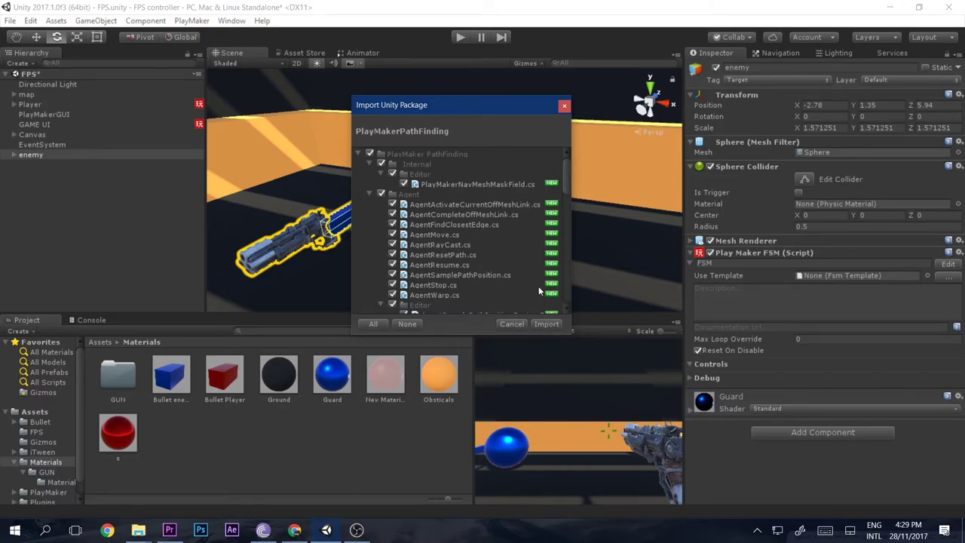
{"action": "left_click", "coordinate": [546, 323]}
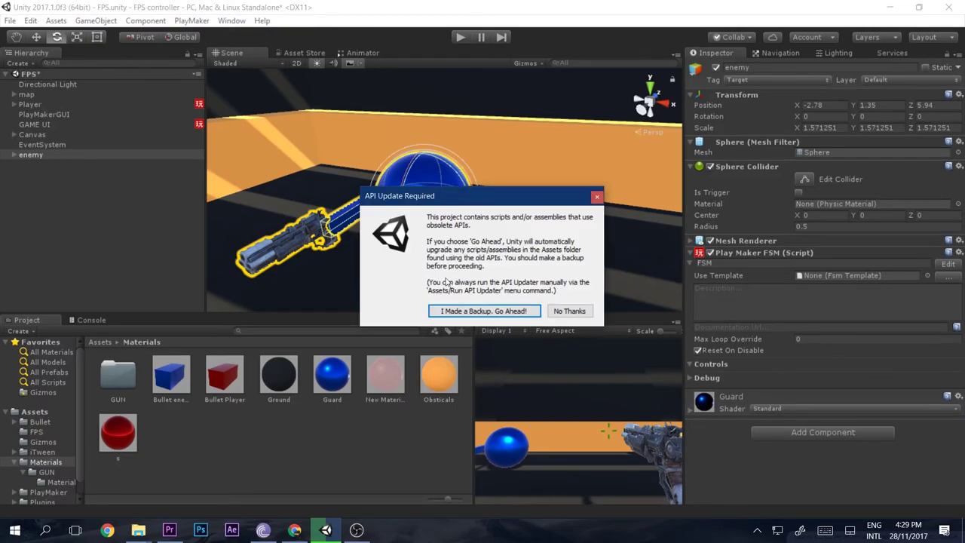
{"action": "left_click", "coordinate": [469, 311]}
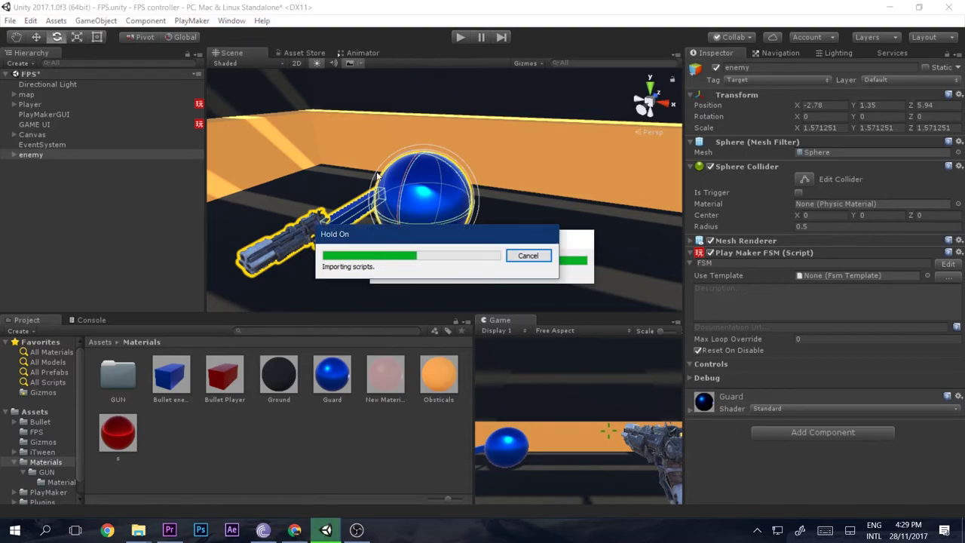
{"action": "scroll", "coordinate": [439, 192], "scroll_direction": "down", "scroll_amount": 4}
{"action": "right_click_drag", "start_coordinate": [440, 192], "coordinate": [408, 228]}
{"action": "scroll", "coordinate": [475, 212], "scroll_direction": "down", "scroll_amount": 3}
{"action": "right_click_drag", "start_coordinate": [496, 208], "coordinate": [446, 211]}
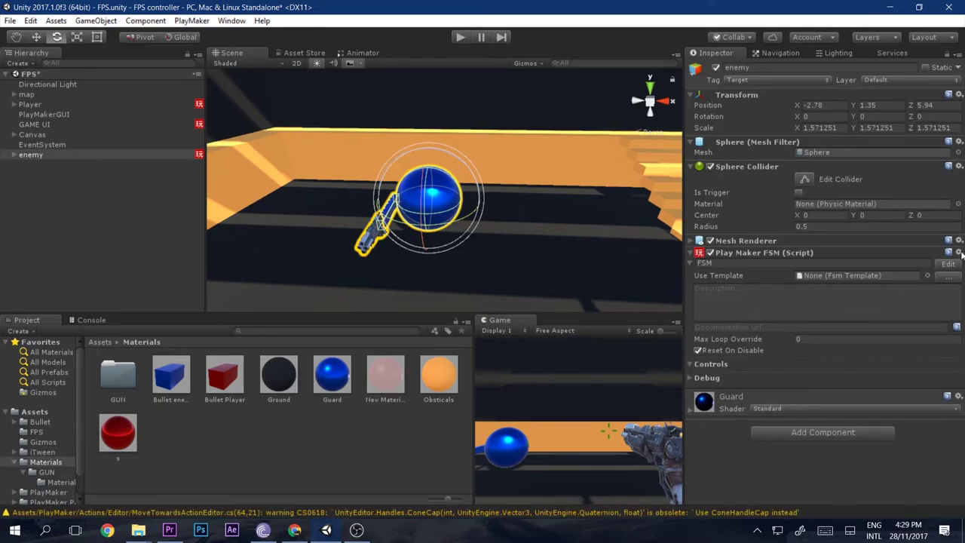
- Add the NavMeshAgent action Set Agent Destination As Game Object to State 1 of the enemy's FSM
{"action": "left_click", "coordinate": [950, 264]}
{"action": "double_click", "coordinate": [766, 272]}
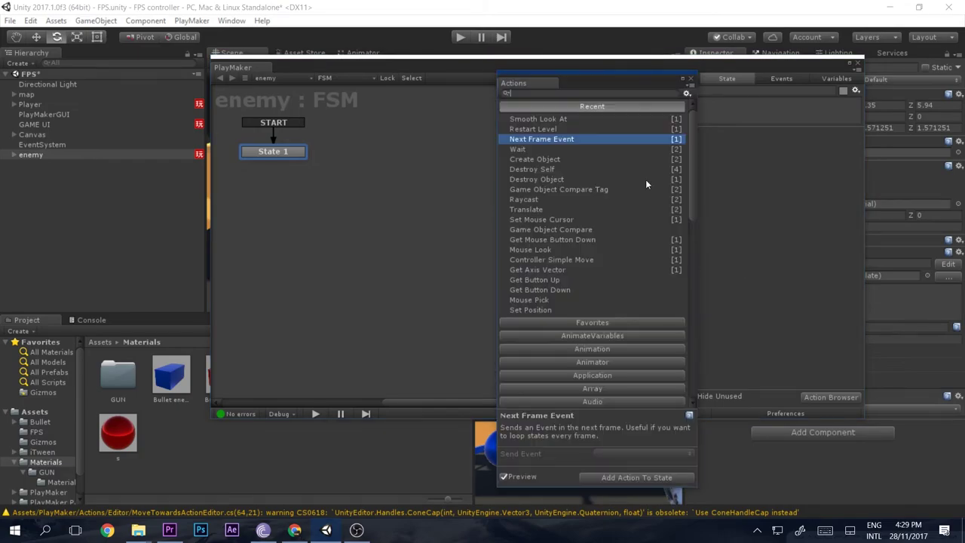
{"action": "left_click", "coordinate": [609, 110]}
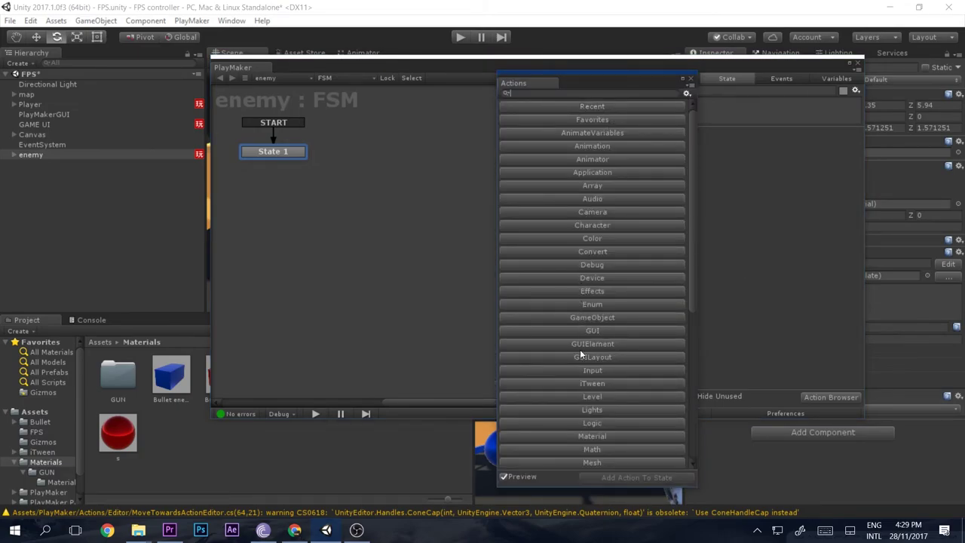
{"action": "scroll", "coordinate": [585, 387], "scroll_direction": "down", "scroll_amount": 5}
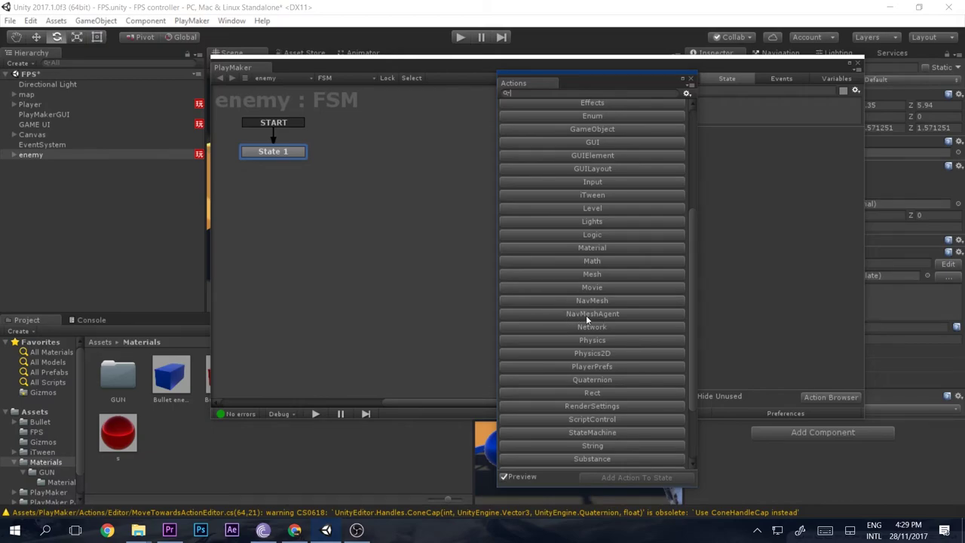
{"action": "left_click", "coordinate": [567, 313]}
{"action": "scroll", "coordinate": [567, 314], "scroll_direction": "down", "scroll_amount": 10}
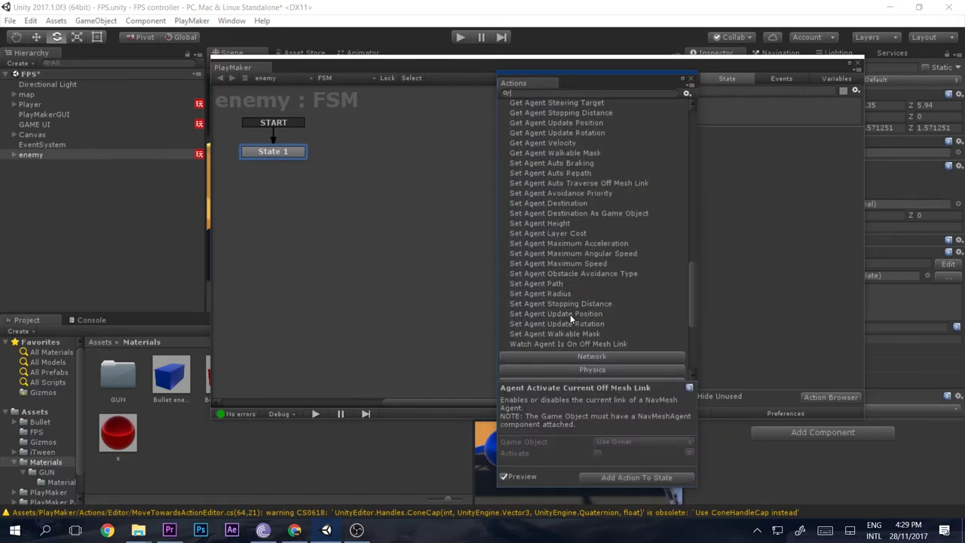
{"action": "left_click", "coordinate": [579, 196]}
{"action": "left_click", "coordinate": [580, 203]}
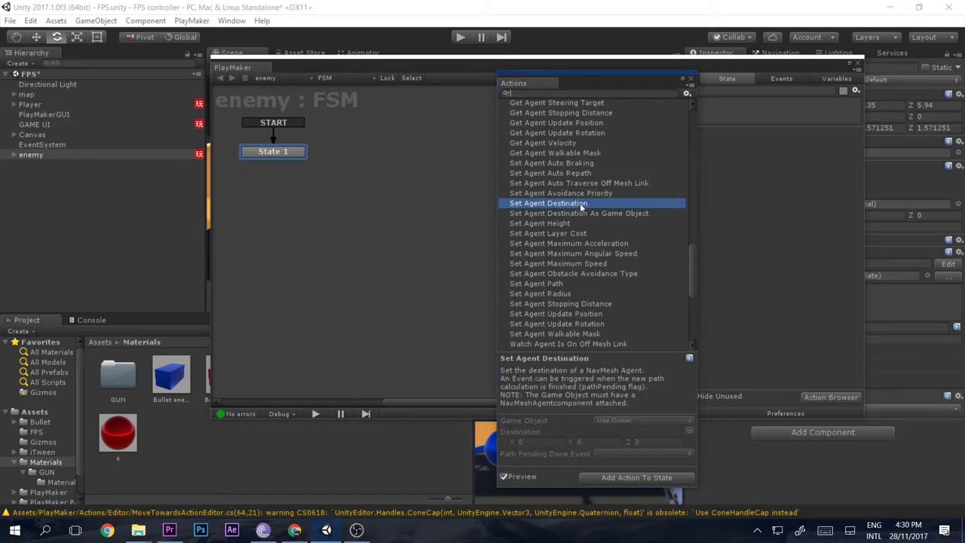
{"action": "left_click", "coordinate": [567, 214]}
{"action": "double_click", "coordinate": [561, 217]}
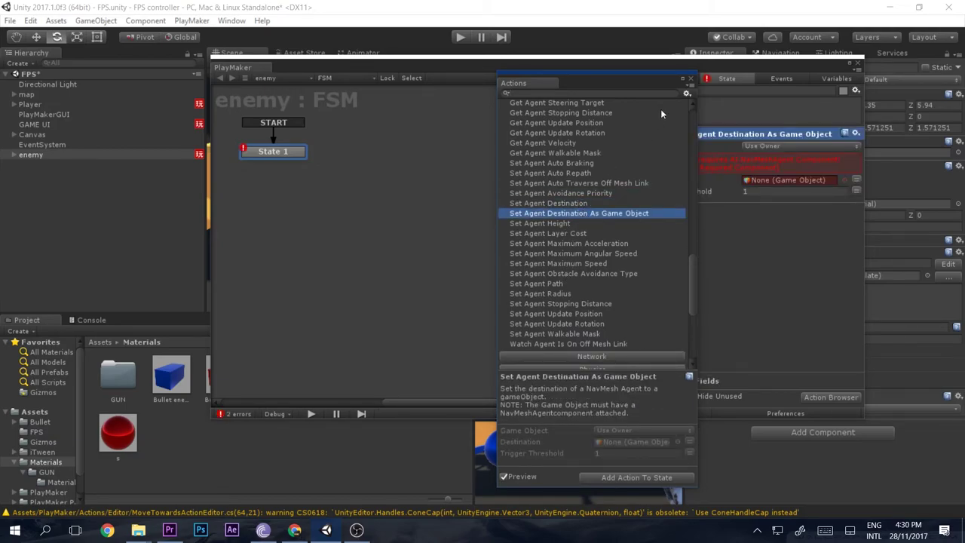
{"action": "left_click", "coordinate": [690, 78]}
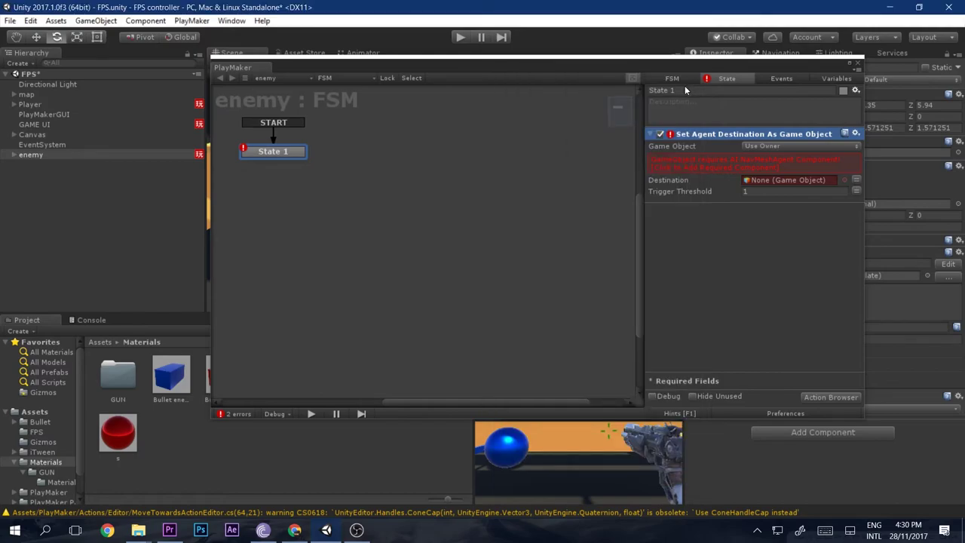
- Add the required Nav Mesh Agent component to the enemy and move the PlayMaker editor aside to reveal the component's settings
{"action": "left_click", "coordinate": [688, 166]}
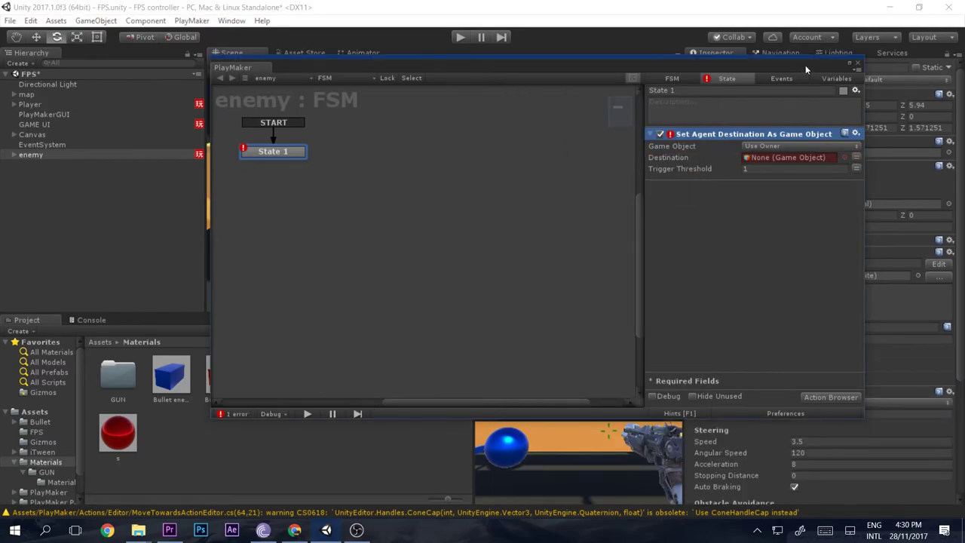
{"action": "left_click_drag", "start_coordinate": [806, 65], "coordinate": [499, 66]}
{"action": "scroll", "coordinate": [738, 228], "scroll_direction": "down", "scroll_amount": 5}
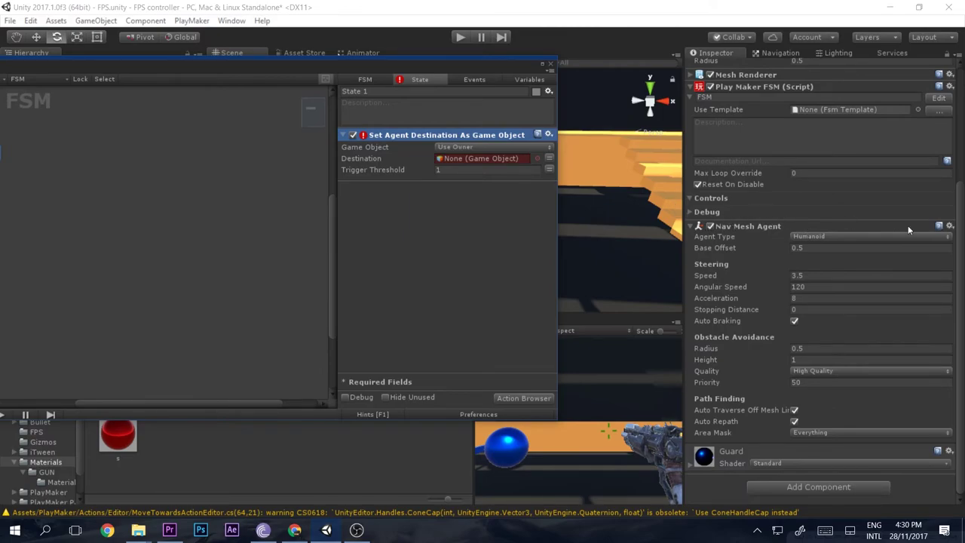
- Set Player as the destination of the enemy's Set Agent Destination As Game Object action and close the PlayMaker editor
{"action": "left_click_drag", "start_coordinate": [464, 69], "coordinate": [777, 66]}
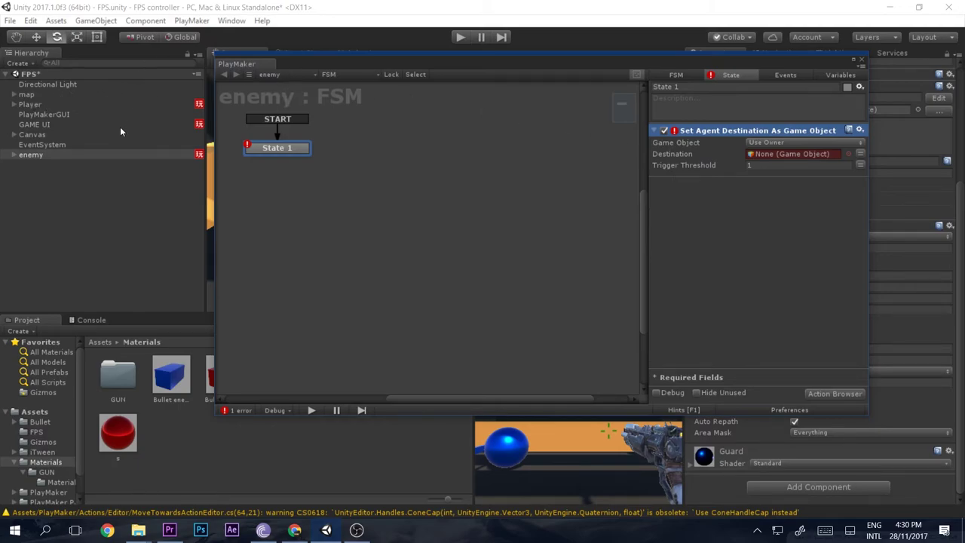
{"action": "left_click_drag", "start_coordinate": [33, 105], "coordinate": [760, 157]}
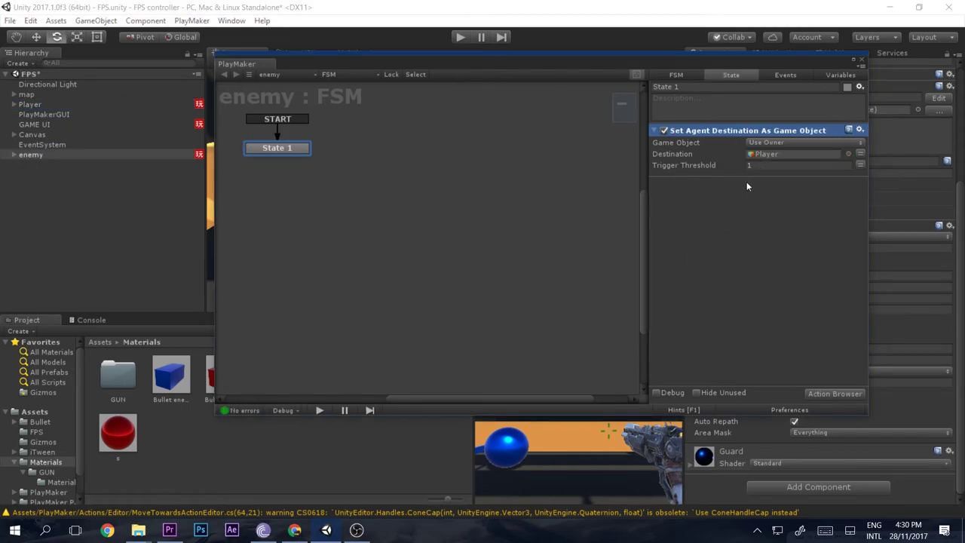
{"action": "left_click", "coordinate": [862, 60]}
- Run the game briefly to test the enemy's pathfinding before a NavMesh exists, and stop it
{"action": "left_click", "coordinate": [459, 36]}
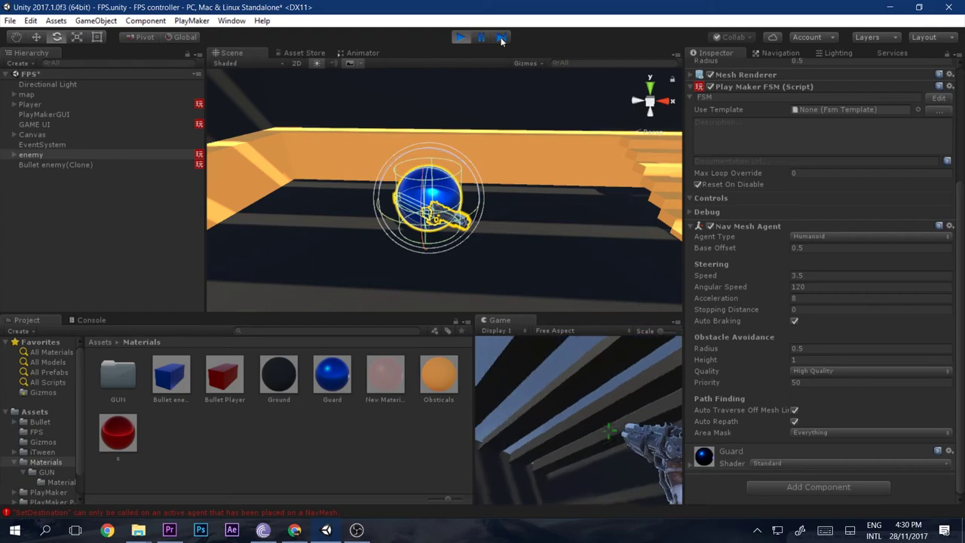
{"action": "left_click", "coordinate": [462, 37]}
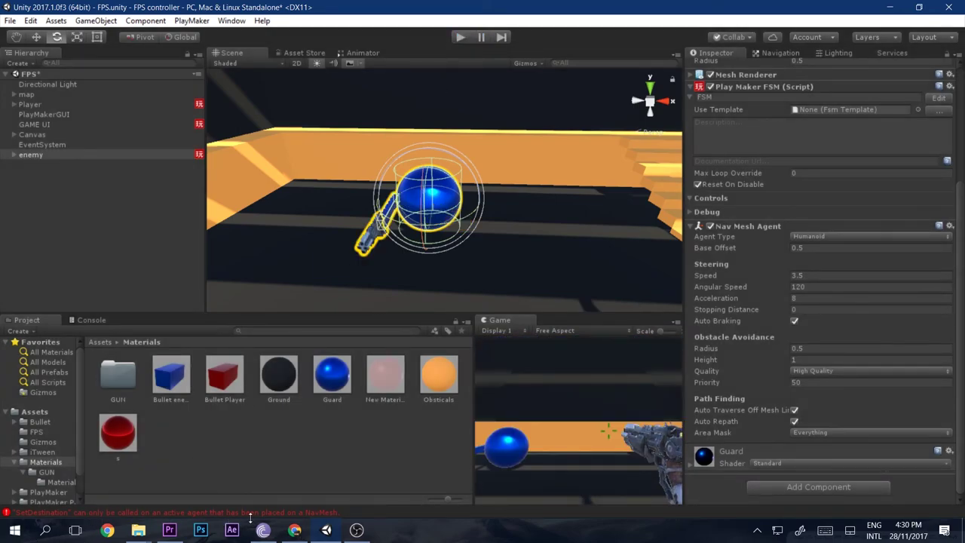
- Expand the map group and select the range of objects from its first Cube through Player
{"action": "scroll", "coordinate": [522, 220], "scroll_direction": "down", "scroll_amount": 3}
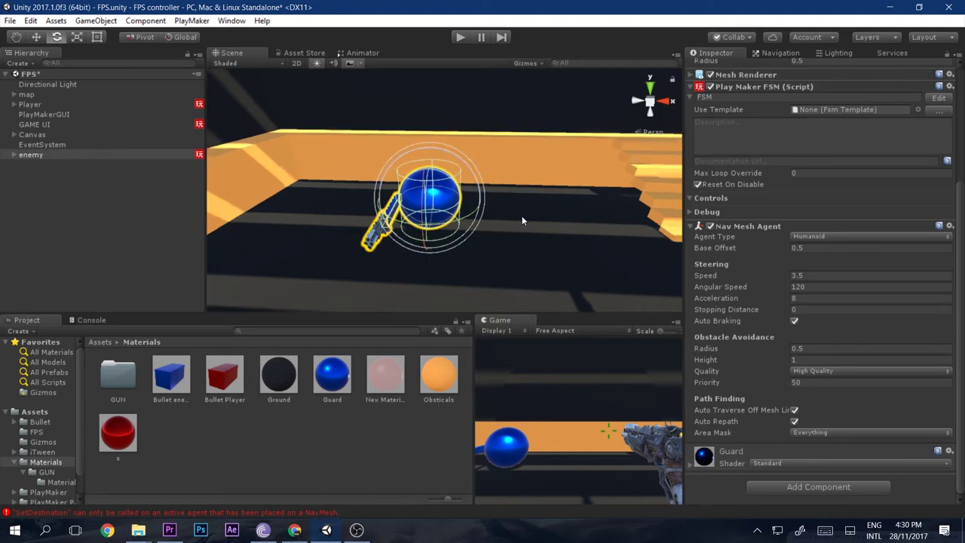
{"action": "left_click_drag", "start_coordinate": [522, 216], "coordinate": [418, 234], "text": "alt"}
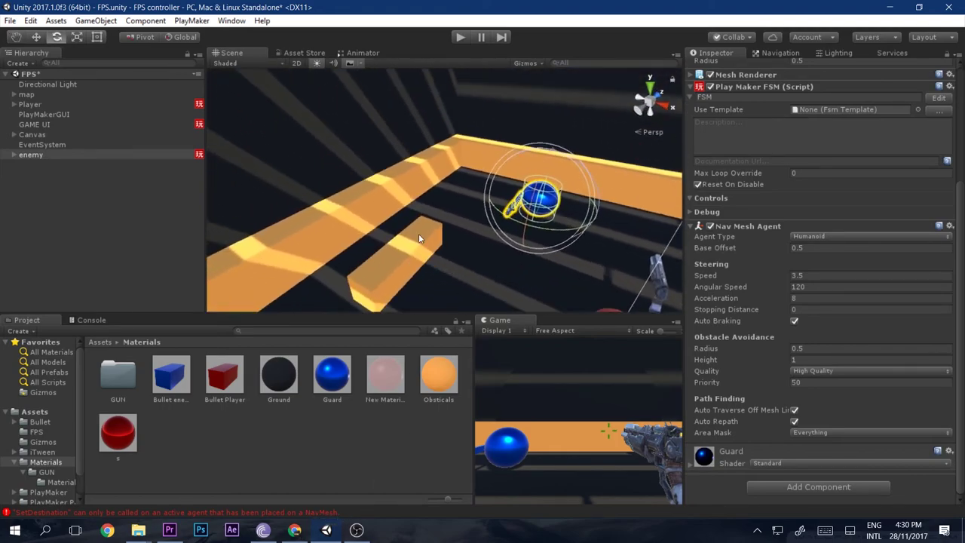
{"action": "left_click_drag", "start_coordinate": [337, 209], "coordinate": [504, 121], "text": "alt"}
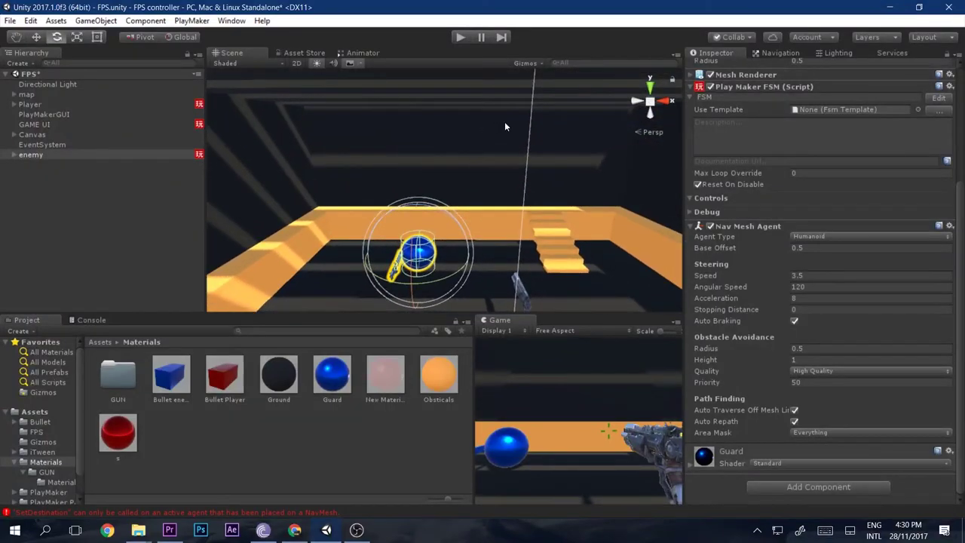
{"action": "left_click", "coordinate": [13, 94]}
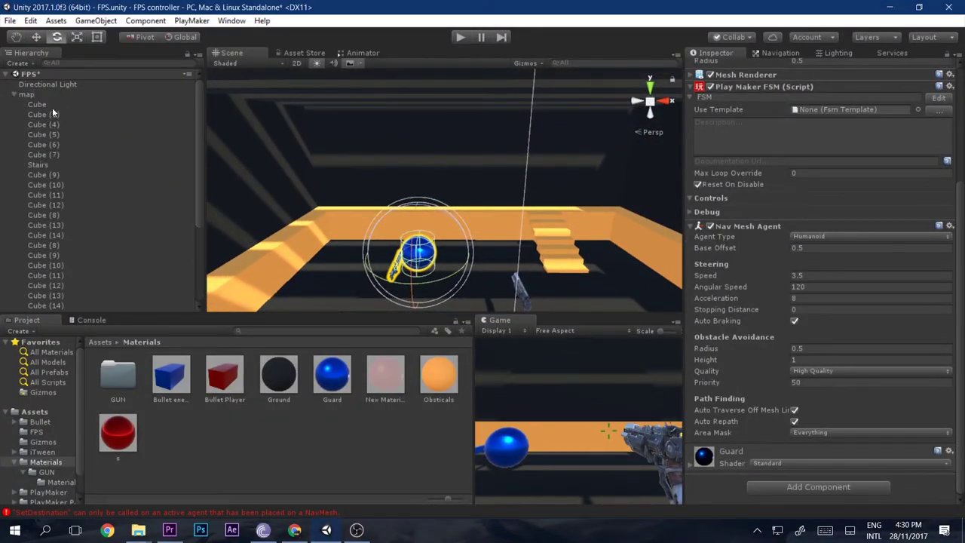
{"action": "left_click", "coordinate": [52, 107]}
{"action": "scroll", "coordinate": [52, 111], "scroll_direction": "down", "scroll_amount": 7}
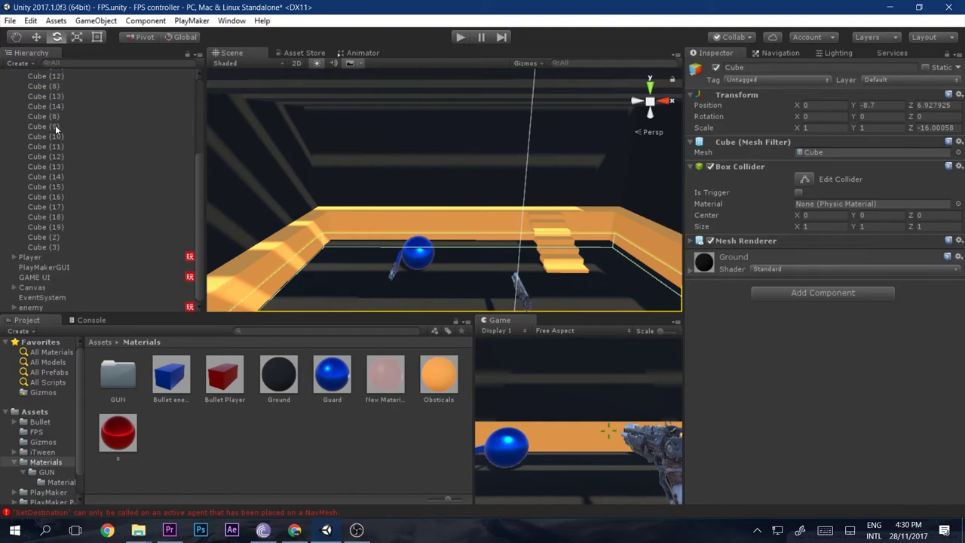
{"action": "left_click", "coordinate": [67, 255], "text": "shift"}
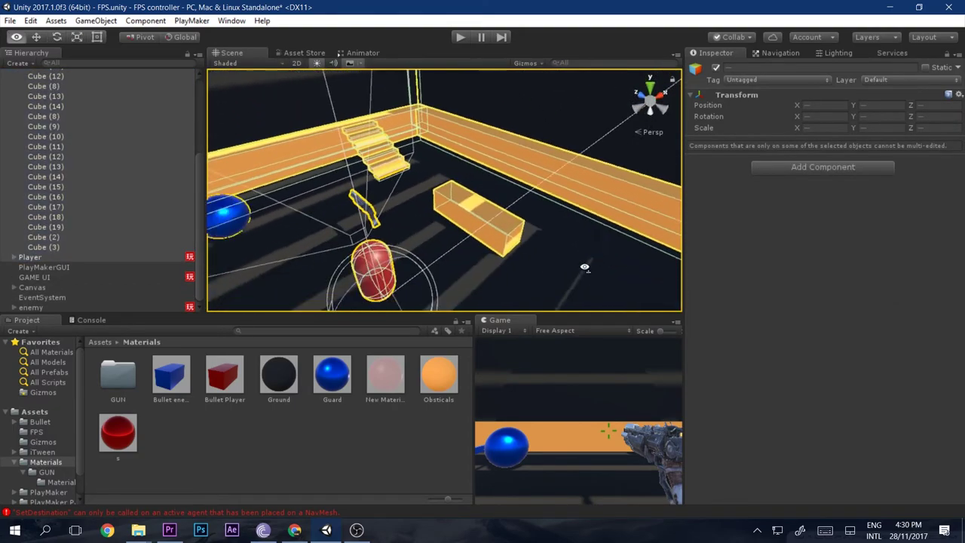
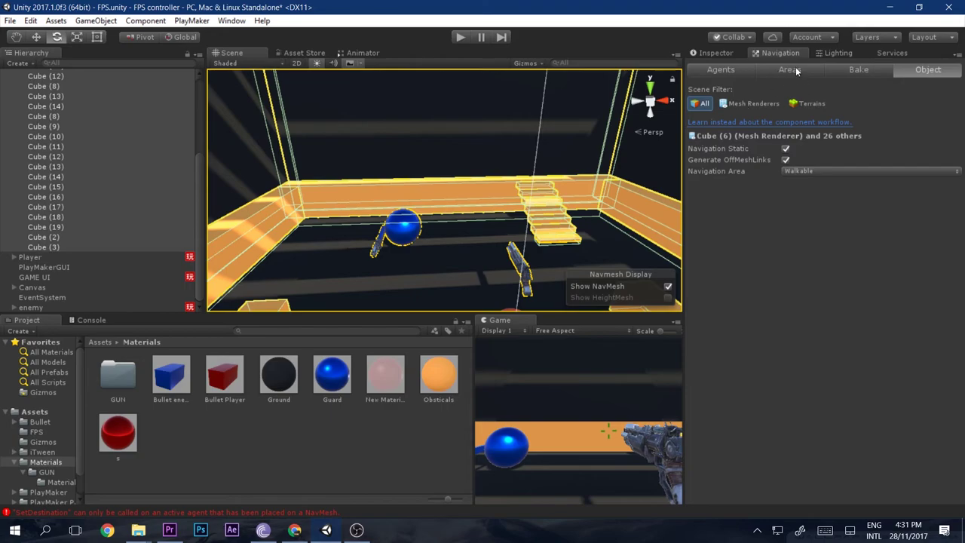
- Open the Navigation settings and bake the NavMesh for the level
{"action": "left_click", "coordinate": [230, 20]}
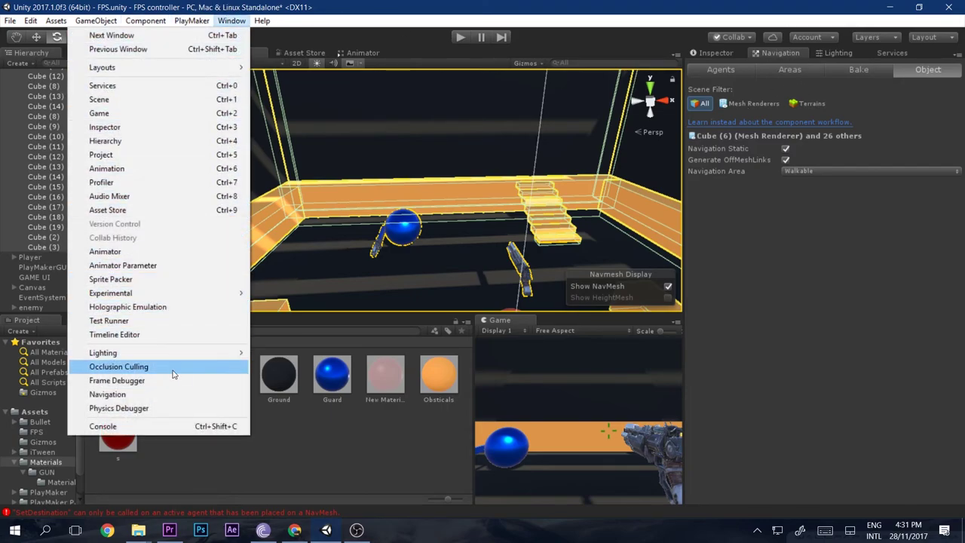
{"action": "left_click", "coordinate": [168, 394]}
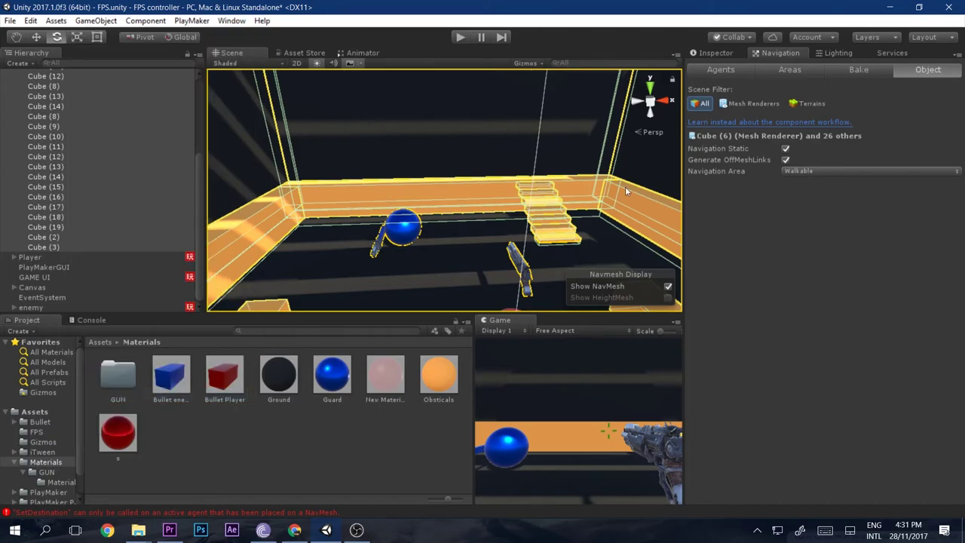
{"action": "left_click", "coordinate": [858, 69]}
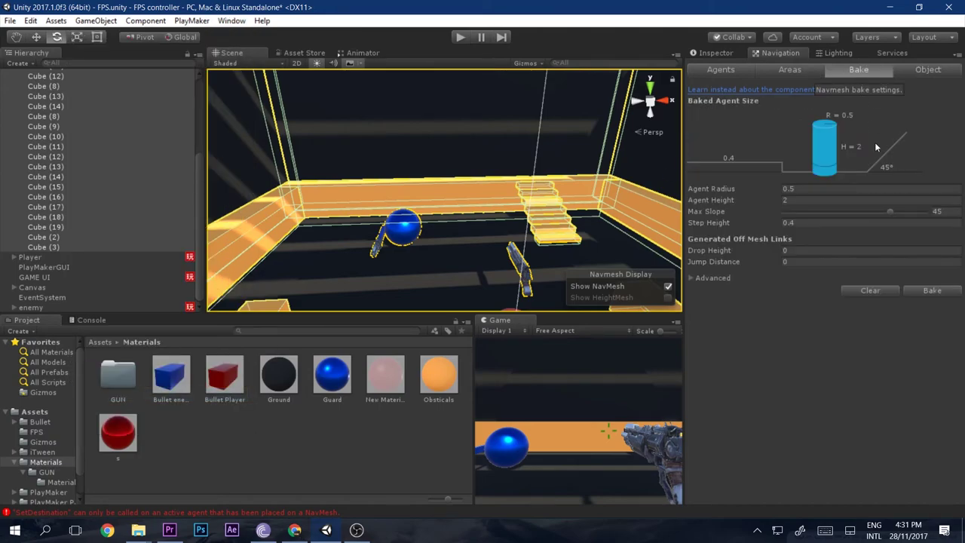
{"action": "left_click", "coordinate": [928, 291]}
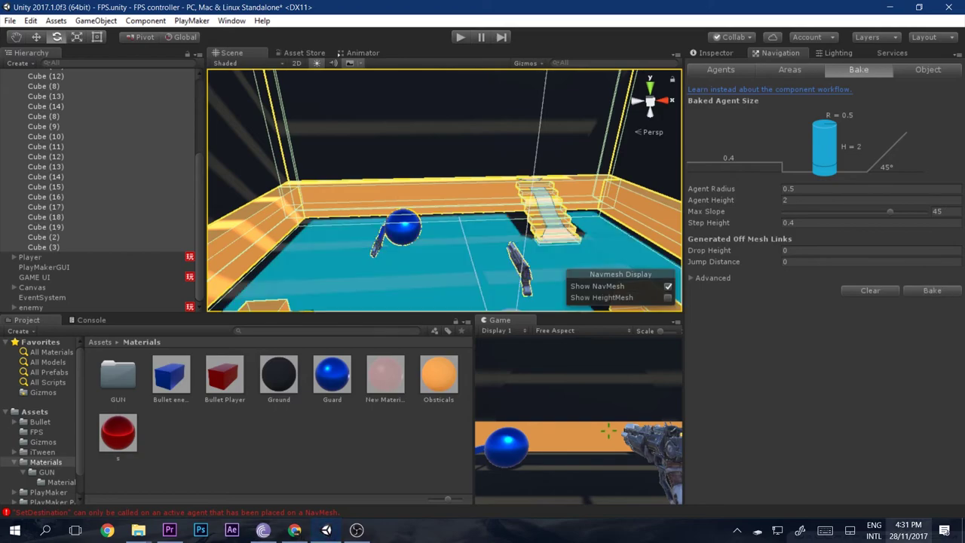
- Play the game and move the player around to test whether the enemy follows on the baked NavMesh, and stop it
{"action": "right_click_drag", "start_coordinate": [475, 185], "coordinate": [416, 271]}
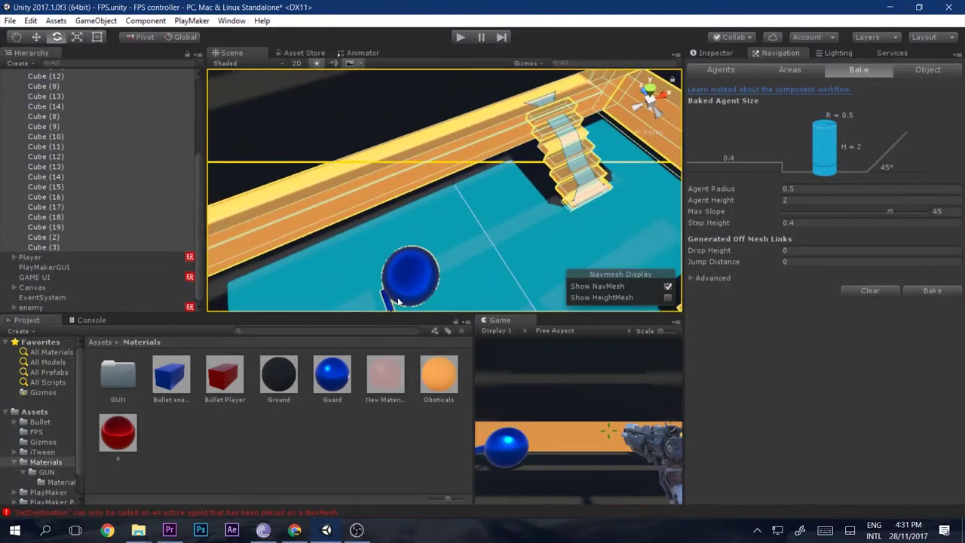
{"action": "left_click", "coordinate": [462, 35]}
{"action": "left_click", "coordinate": [582, 457]}
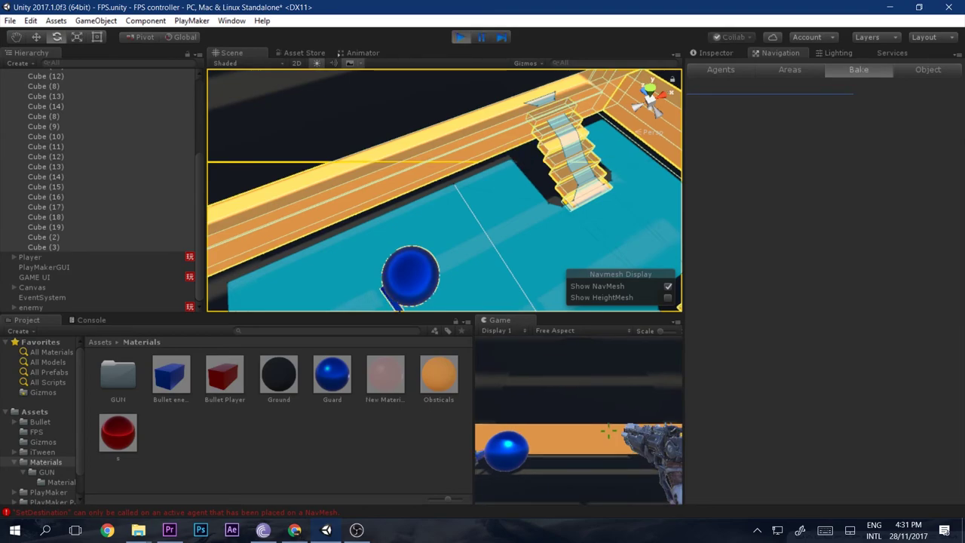
{"action": "key", "text": "d"}
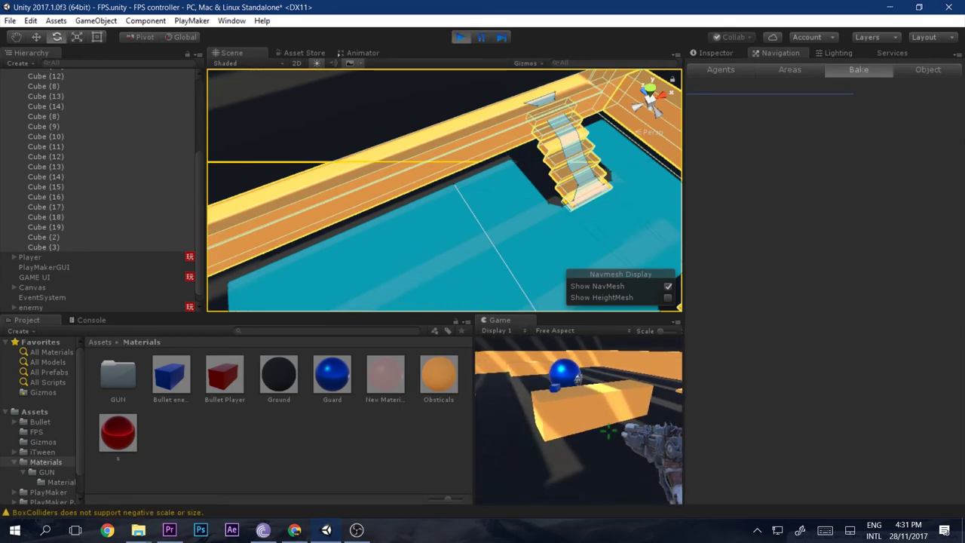
{"action": "key", "text": "d"}
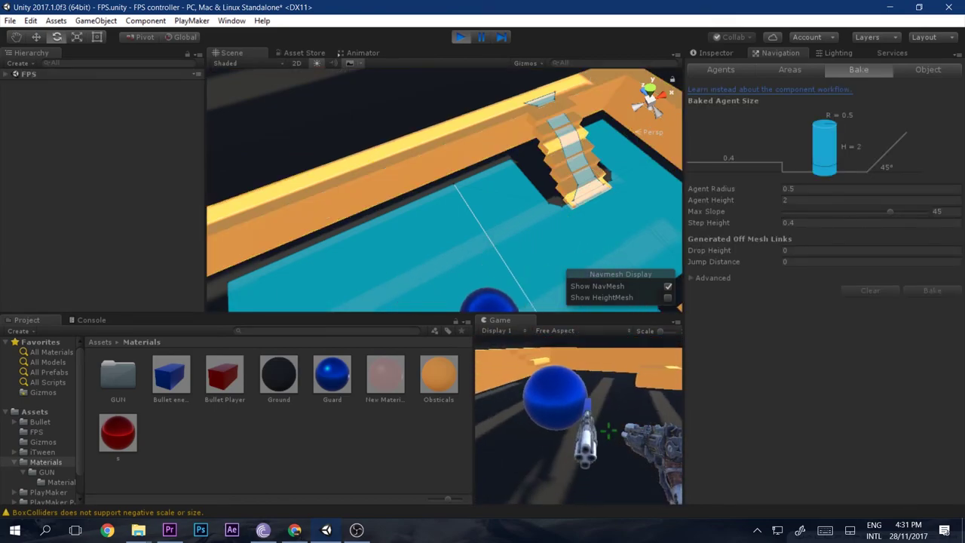
{"action": "left_click", "coordinate": [460, 38]}
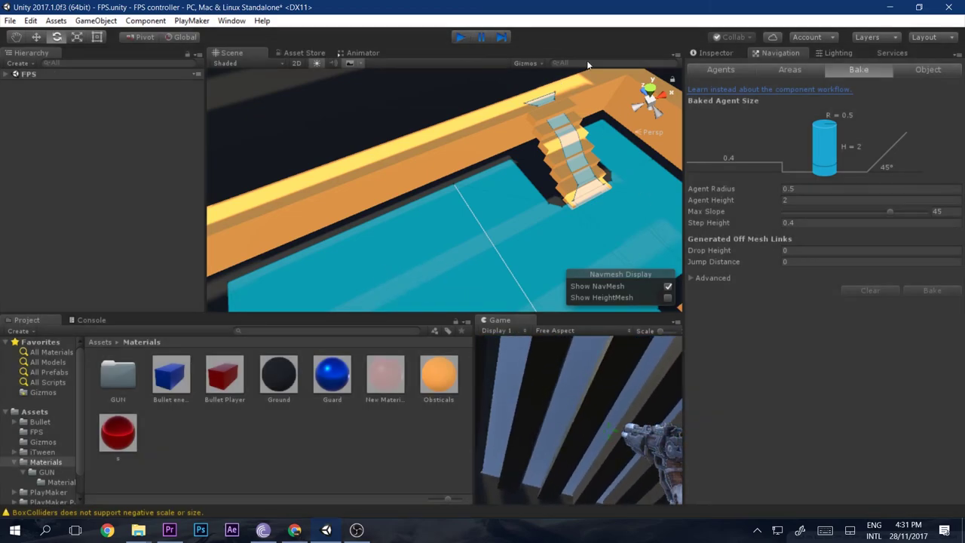
- Set the Speed of the enemy's Nav Mesh Agent to 1
{"action": "left_click", "coordinate": [14, 94]}
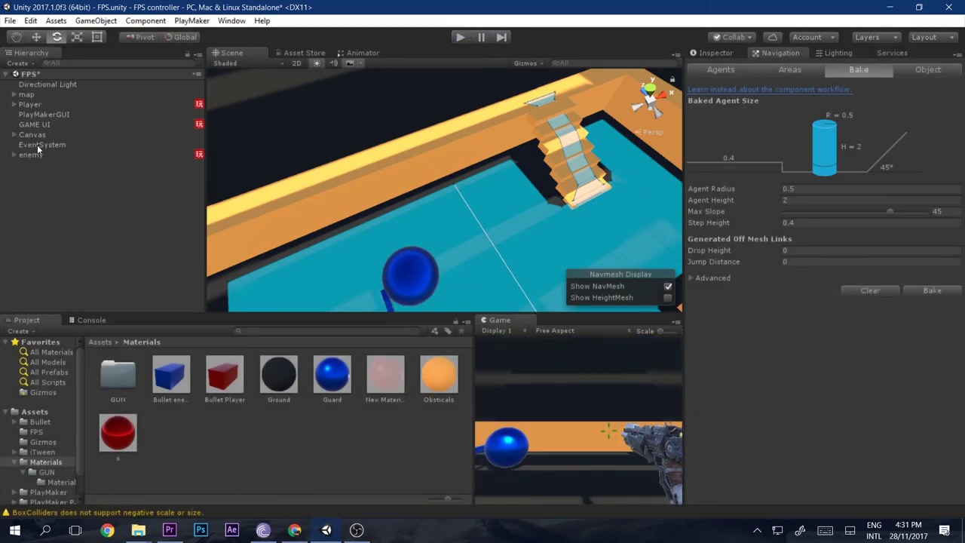
{"action": "left_click", "coordinate": [46, 152]}
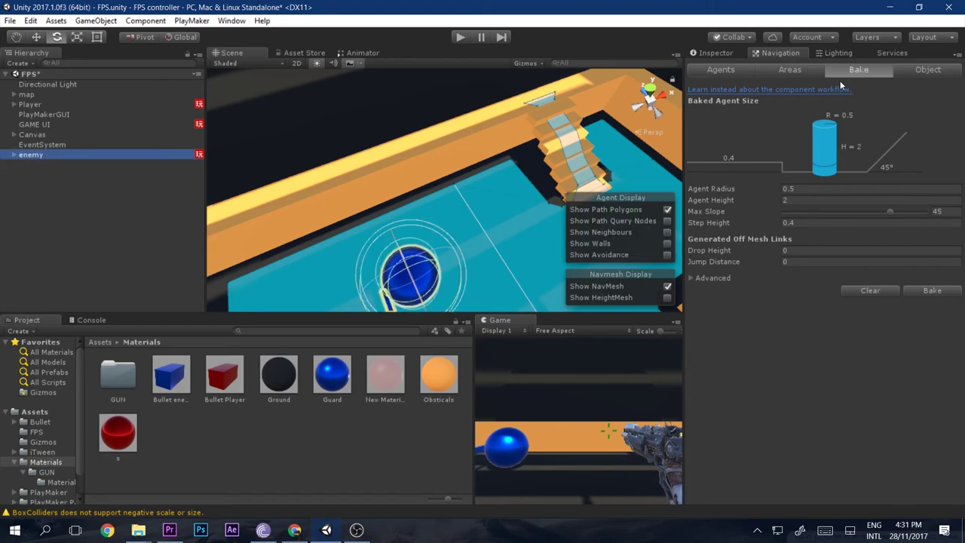
{"action": "left_click", "coordinate": [720, 54]}
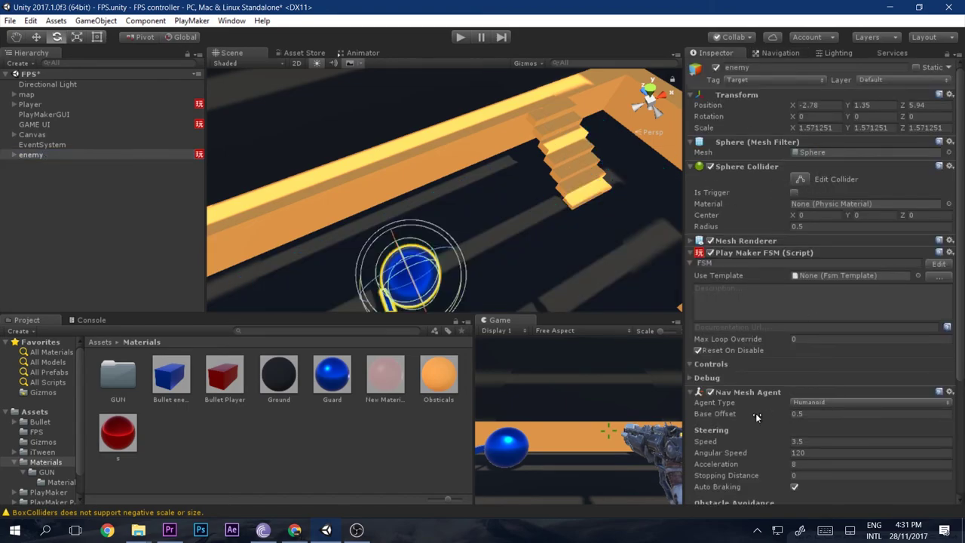
{"action": "scroll", "coordinate": [757, 441], "scroll_direction": "down", "scroll_amount": 3}
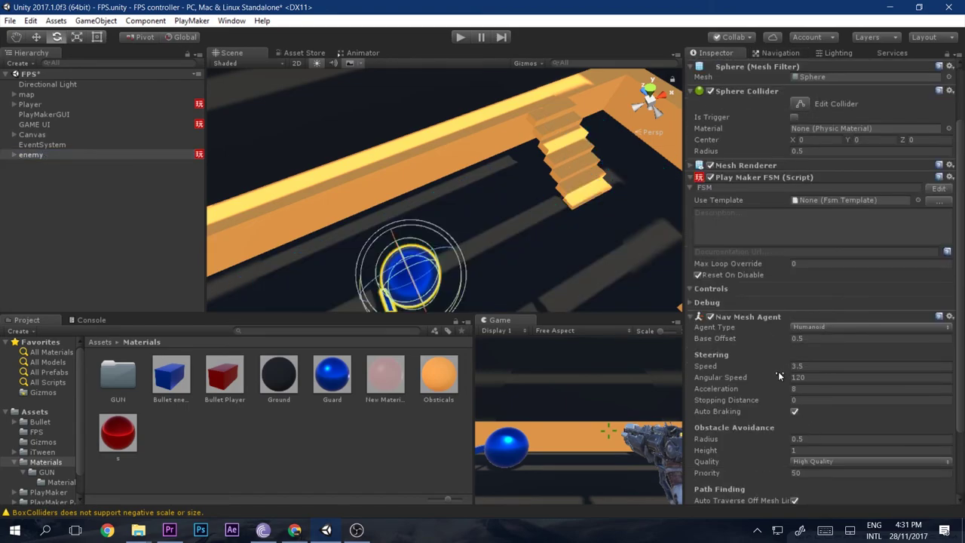
{"action": "left_click", "coordinate": [816, 364]}
{"action": "type", "text": "1"}
{"action": "scroll", "coordinate": [594, 252], "scroll_direction": "down", "scroll_amount": 4}
{"action": "scroll", "coordinate": [530, 240], "scroll_direction": "up", "scroll_amount": 3}
- Play the game, back away from the enemy and shoot at it to test the new chase speed, and stop the game
{"action": "left_click_drag", "start_coordinate": [529, 240], "coordinate": [542, 191], "text": "alt"}
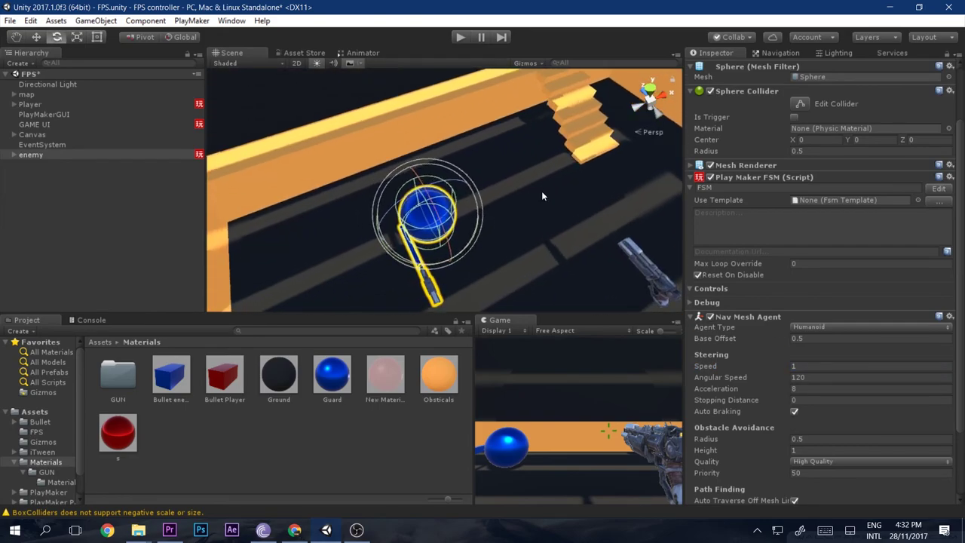
{"action": "left_click", "coordinate": [458, 37]}
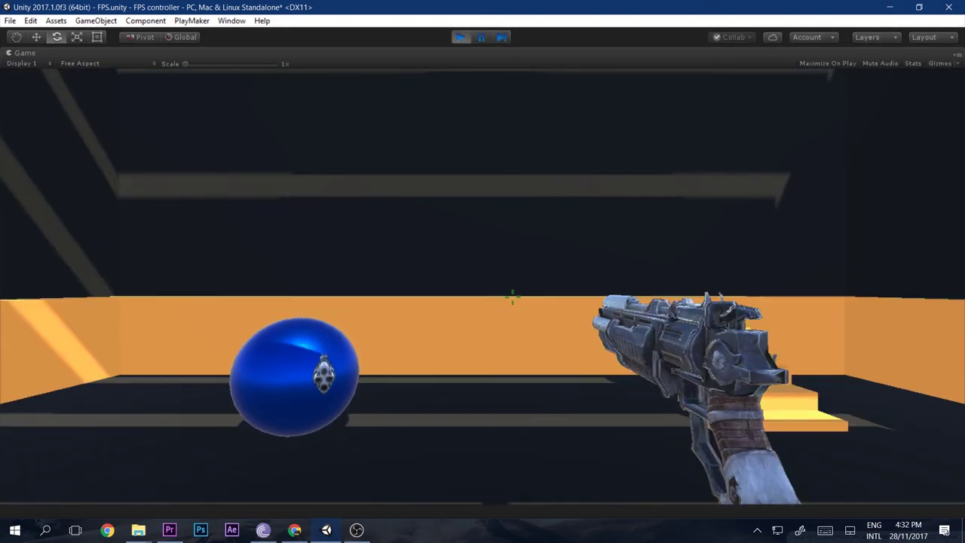
{"action": "key", "text": "s"}
{"action": "key", "text": "s"}
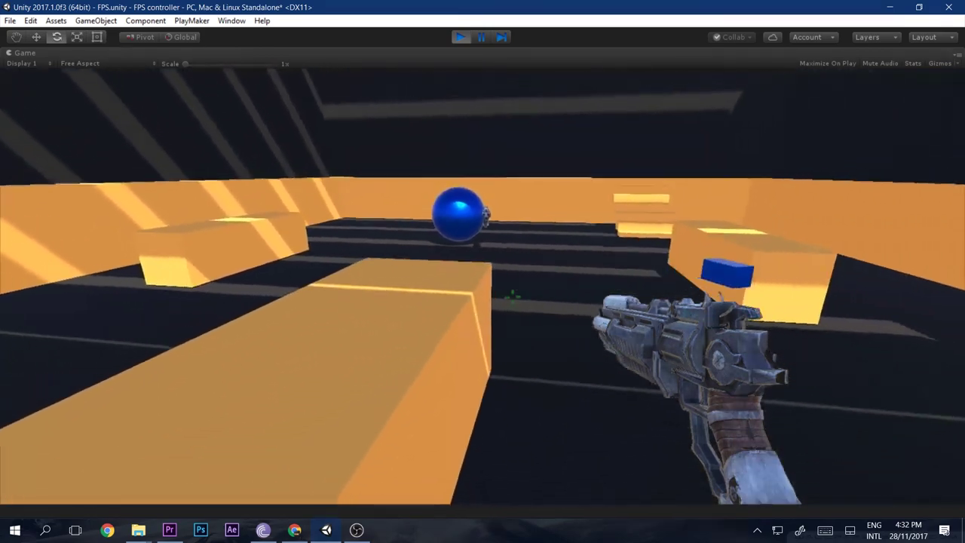
{"action": "key", "text": "d"}
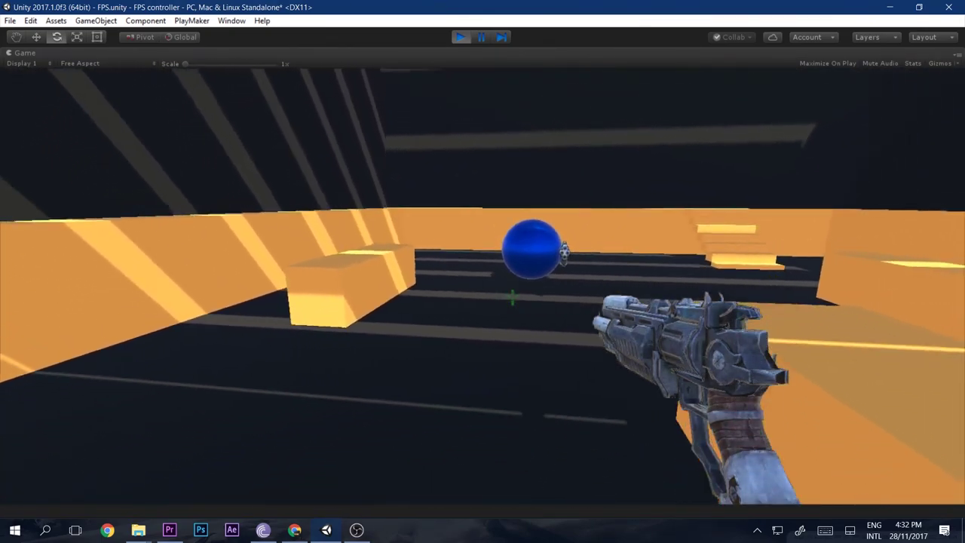
{"action": "left_click", "coordinate": [512, 298]}
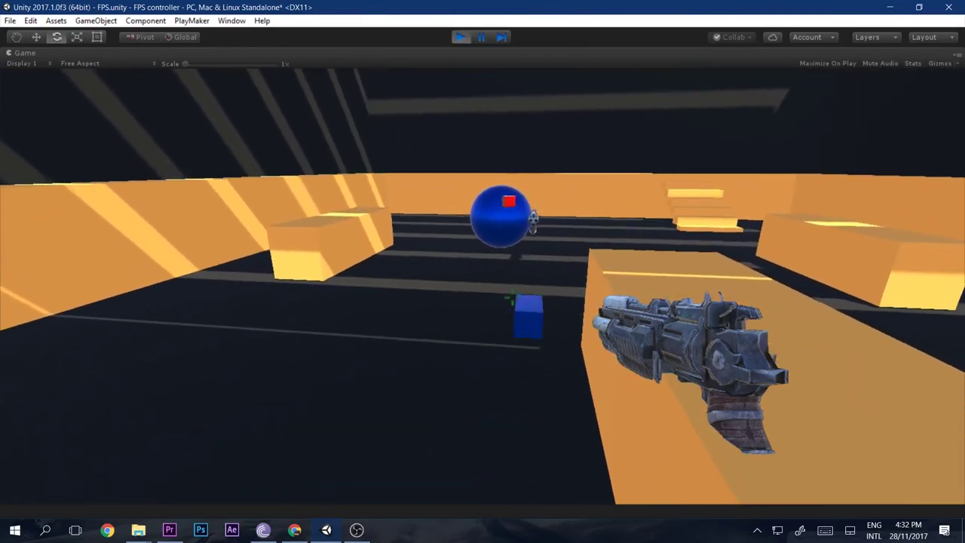
{"action": "key", "text": "s"}
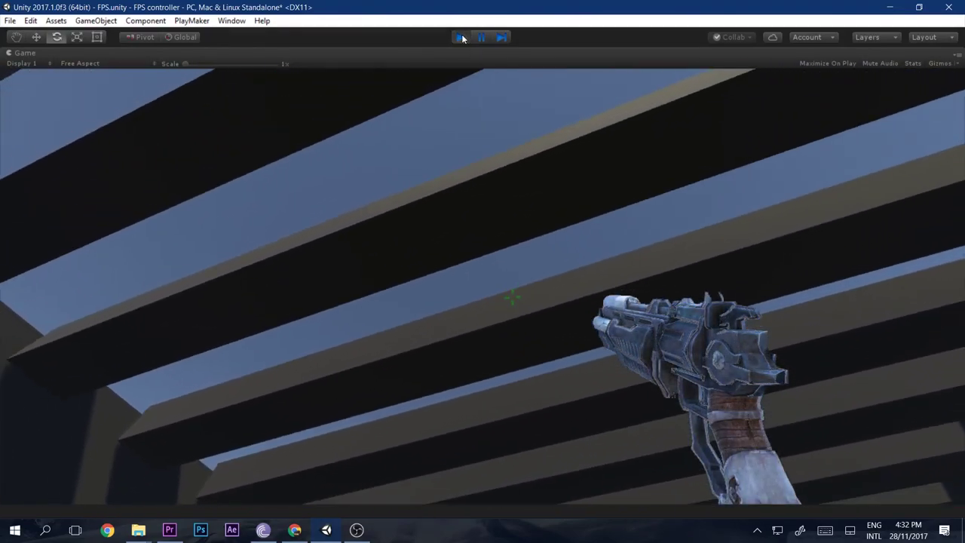
{"action": "left_click", "coordinate": [468, 34]}
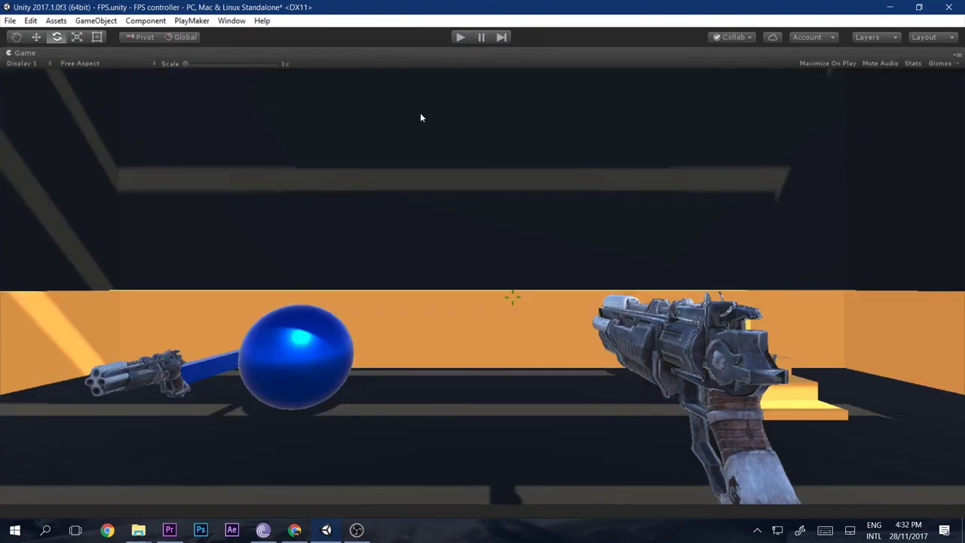